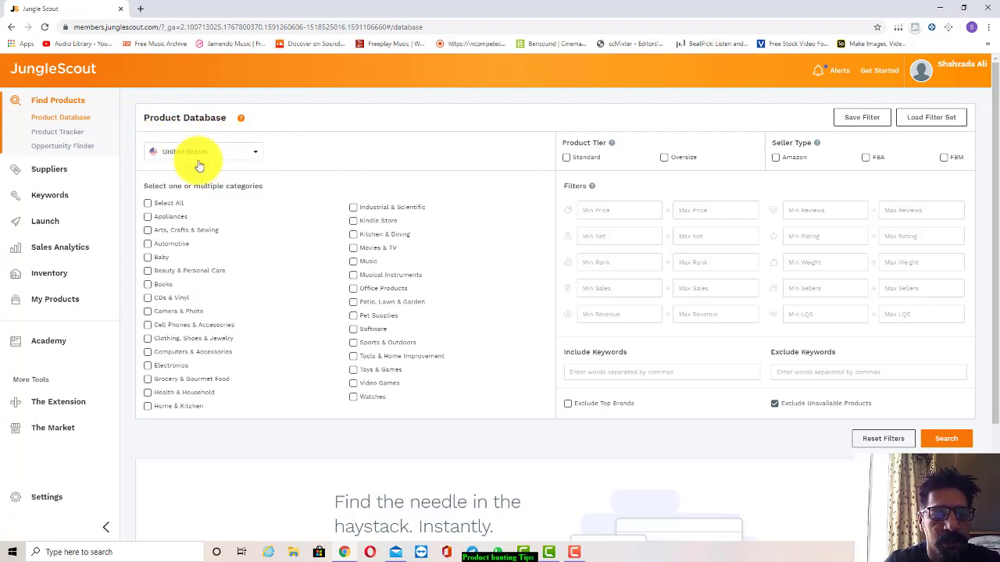
Choose the United States marketplace and load the Jungle Scout preset filter High Demand + Low Competition
{"action": "left_click", "coordinate": [255, 151]}
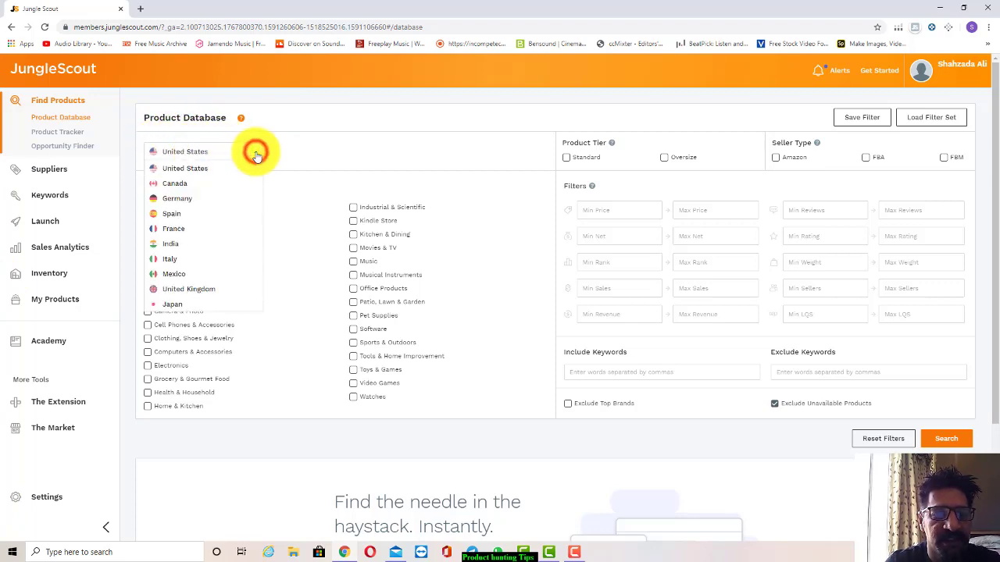
{"action": "left_click", "coordinate": [202, 171]}
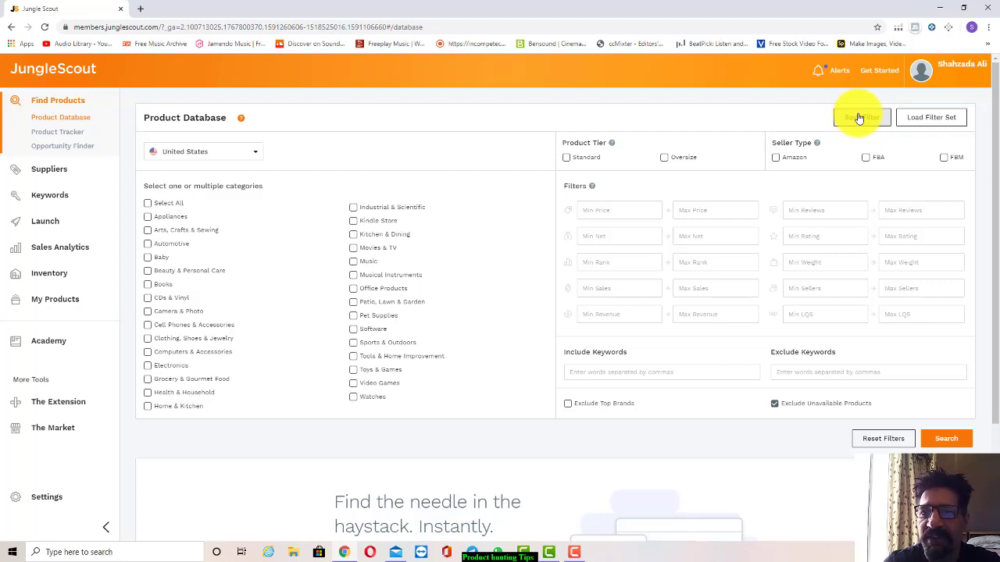
{"action": "left_click", "coordinate": [934, 121]}
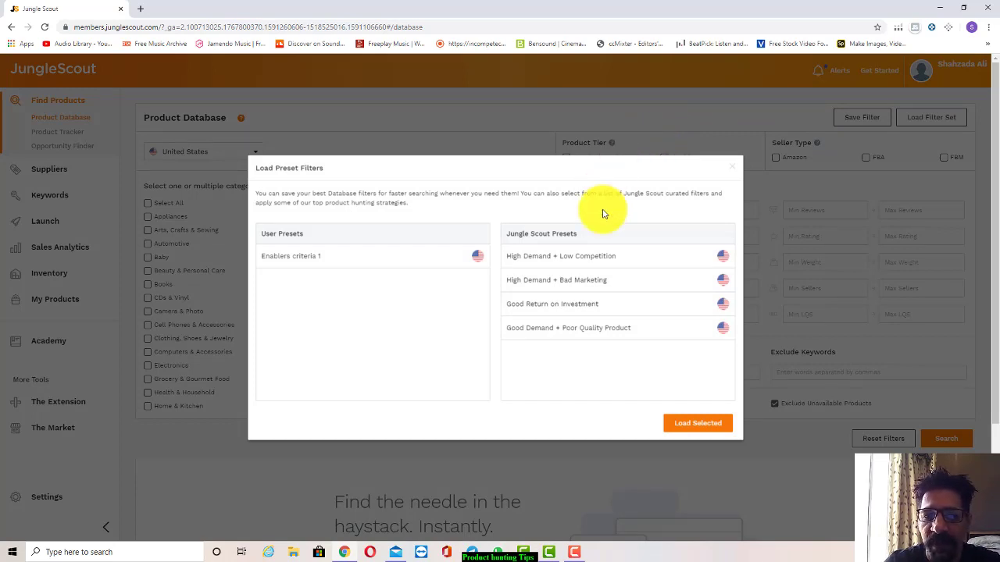
{"action": "mouse_move", "coordinate": [604, 267]}
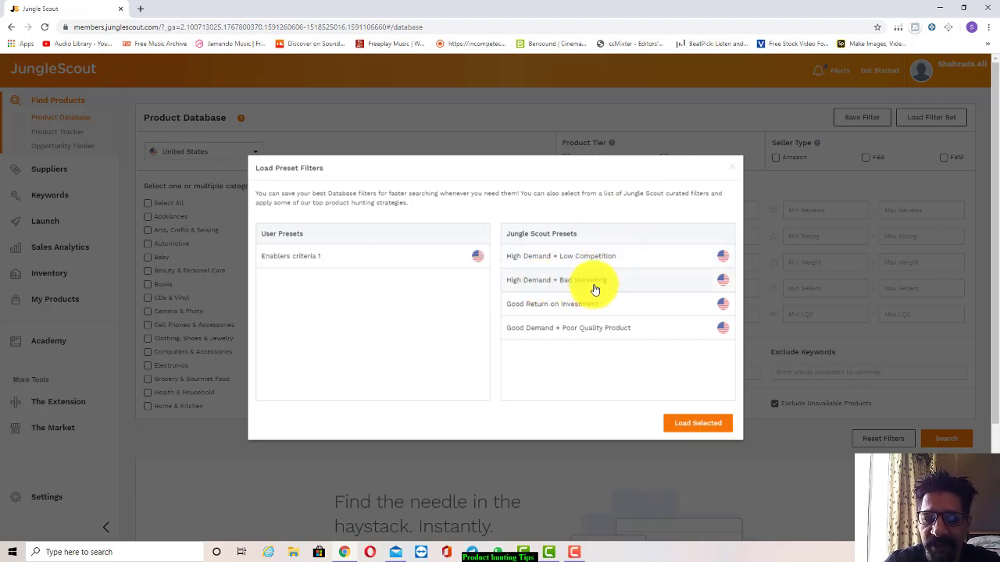
{"action": "mouse_move", "coordinate": [596, 286]}
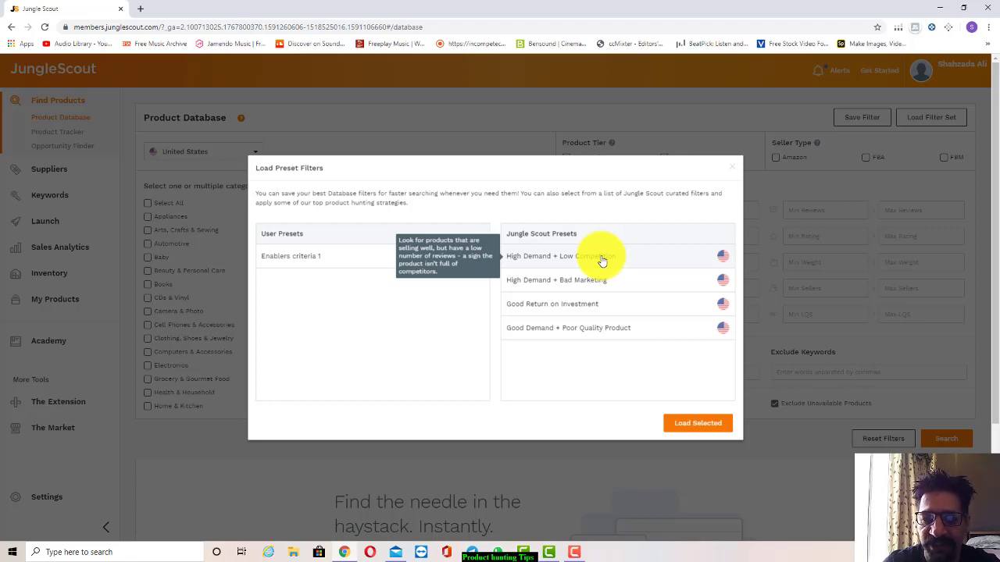
{"action": "mouse_move", "coordinate": [563, 284]}
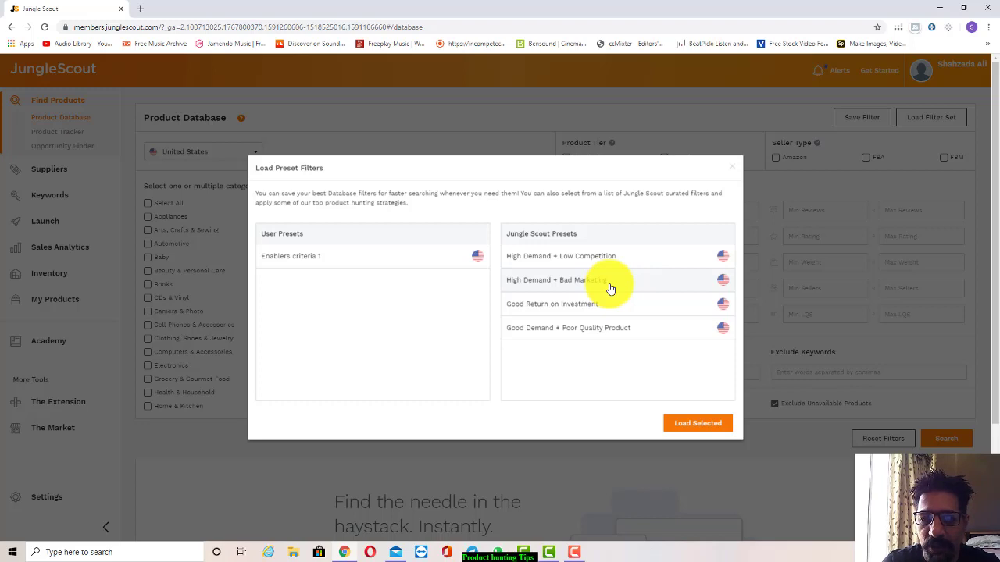
{"action": "mouse_move", "coordinate": [582, 309]}
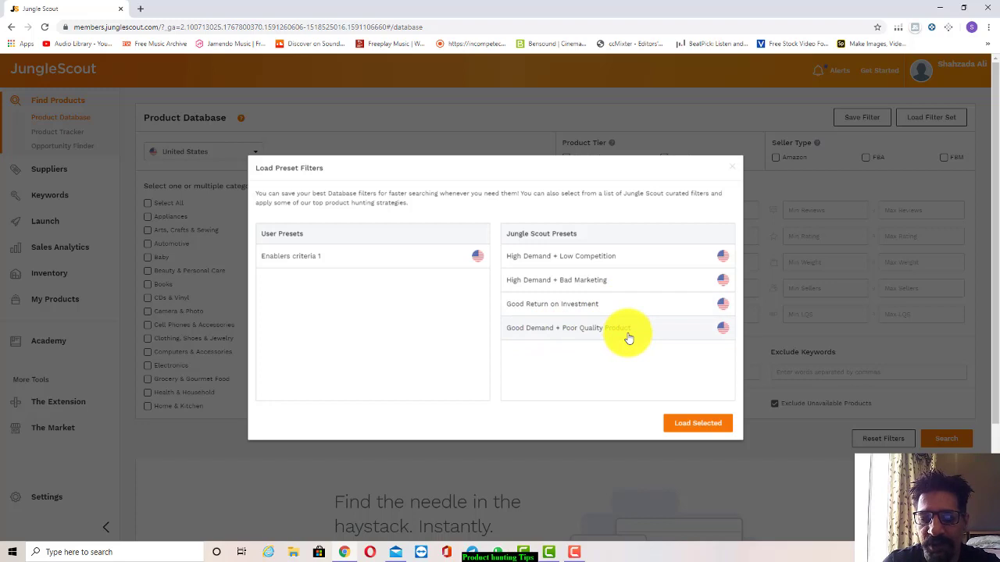
{"action": "mouse_move", "coordinate": [618, 332]}
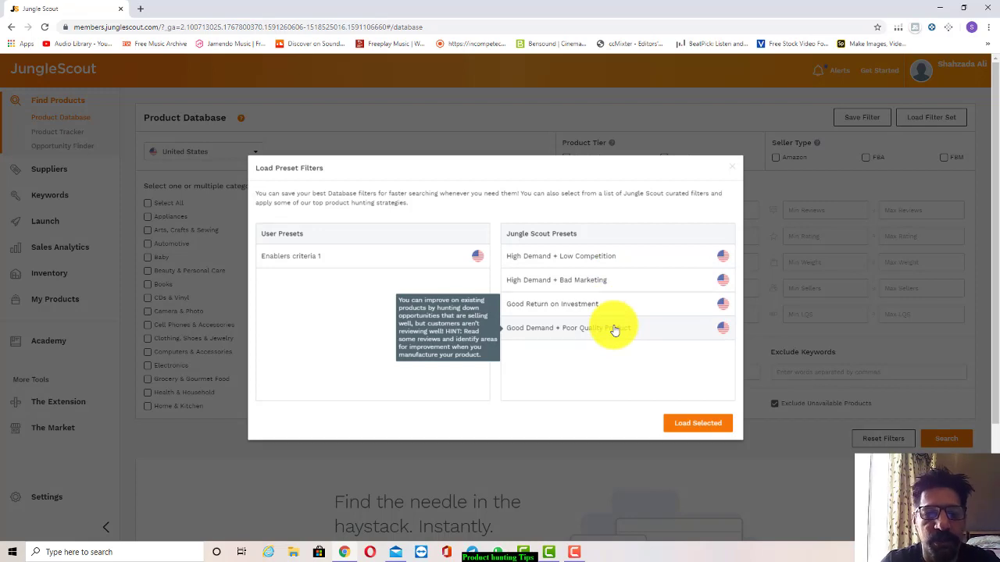
{"action": "mouse_move", "coordinate": [563, 266]}
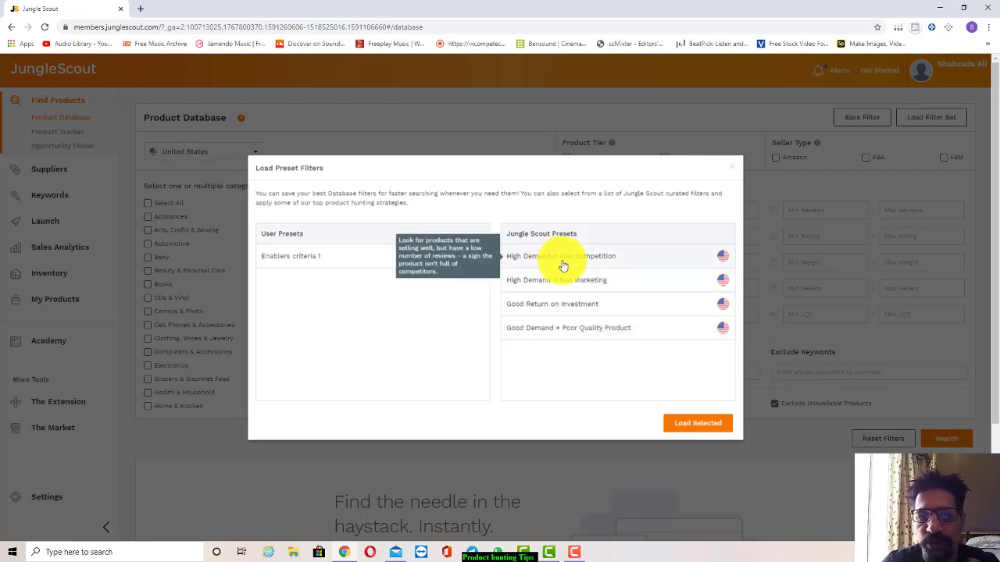
{"action": "left_click", "coordinate": [562, 266]}
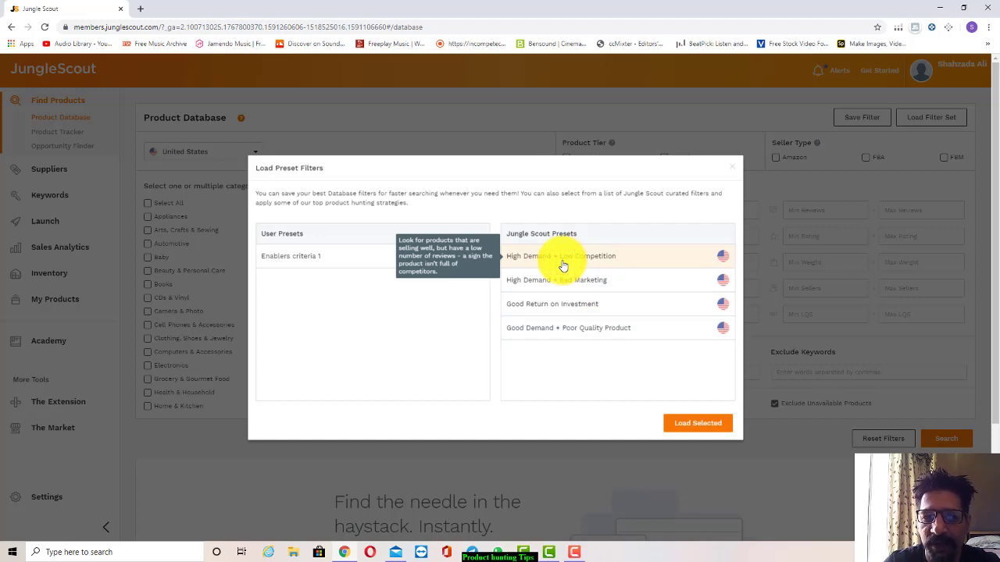
{"action": "left_click", "coordinate": [705, 424]}
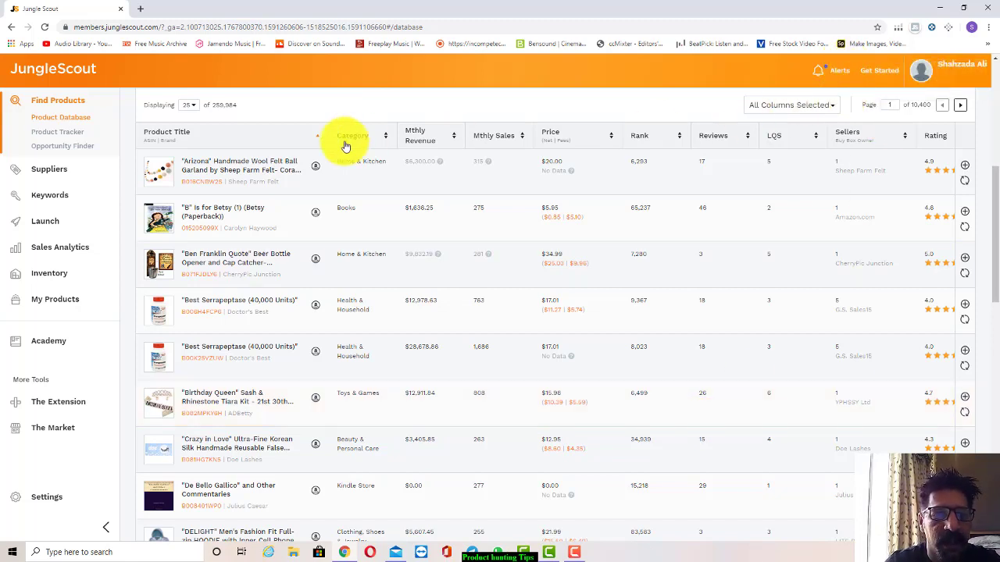
Examine the product results of the loaded preset, including category, revenue, sales, price, rank and reviews
{"action": "left_click", "coordinate": [311, 147]}
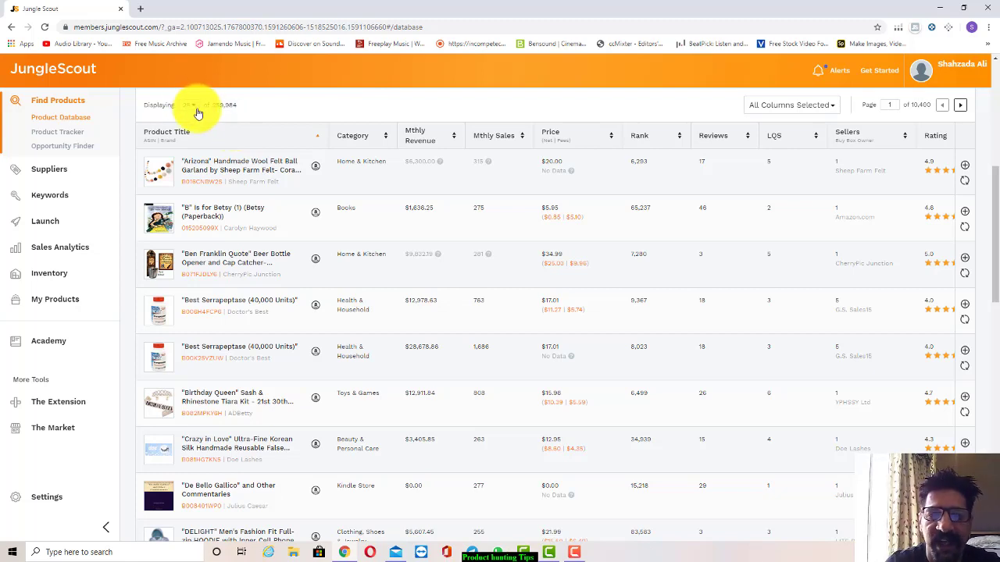
{"action": "scroll", "coordinate": [263, 170], "scroll_direction": "down", "scroll_amount": 1}
{"action": "scroll", "coordinate": [263, 172], "scroll_direction": "down", "scroll_amount": 1}
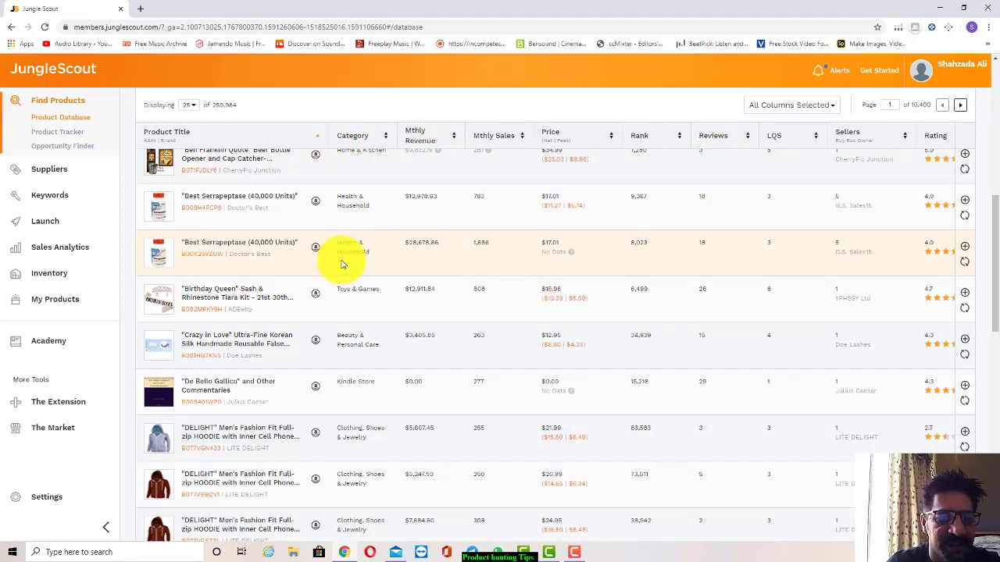
{"action": "scroll", "coordinate": [339, 264], "scroll_direction": "down", "scroll_amount": 2}
{"action": "scroll", "coordinate": [342, 263], "scroll_direction": "down", "scroll_amount": 8}
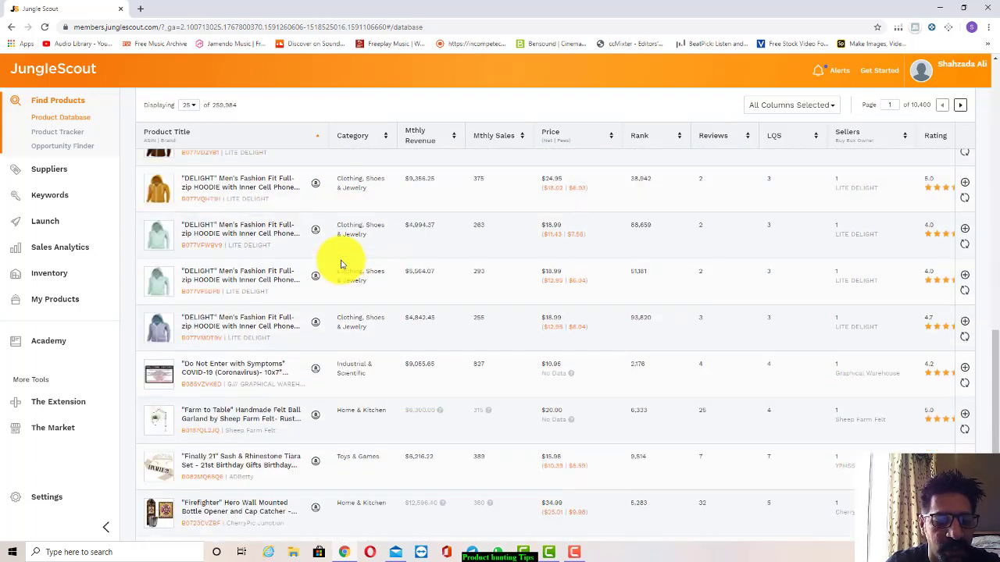
{"action": "scroll", "coordinate": [341, 260], "scroll_direction": "down", "scroll_amount": 1}
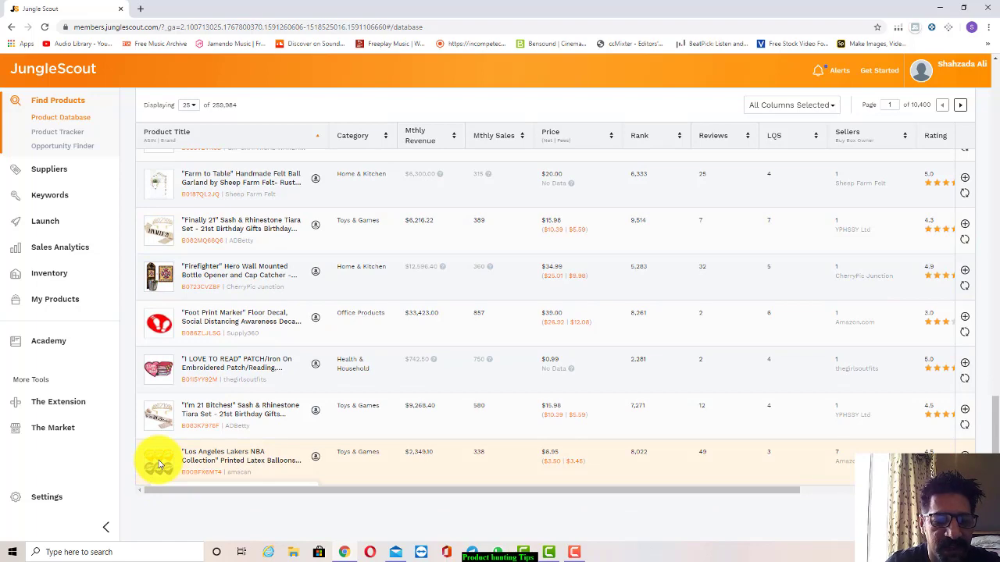
{"action": "scroll", "coordinate": [159, 464], "scroll_direction": "up", "scroll_amount": 15}
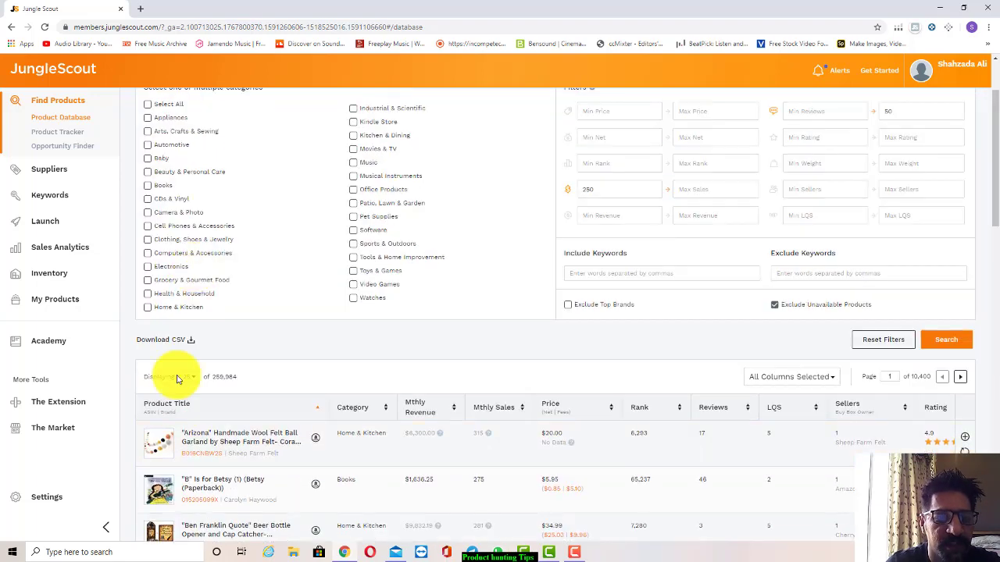
{"action": "scroll", "coordinate": [181, 456], "scroll_direction": "down", "scroll_amount": 1}
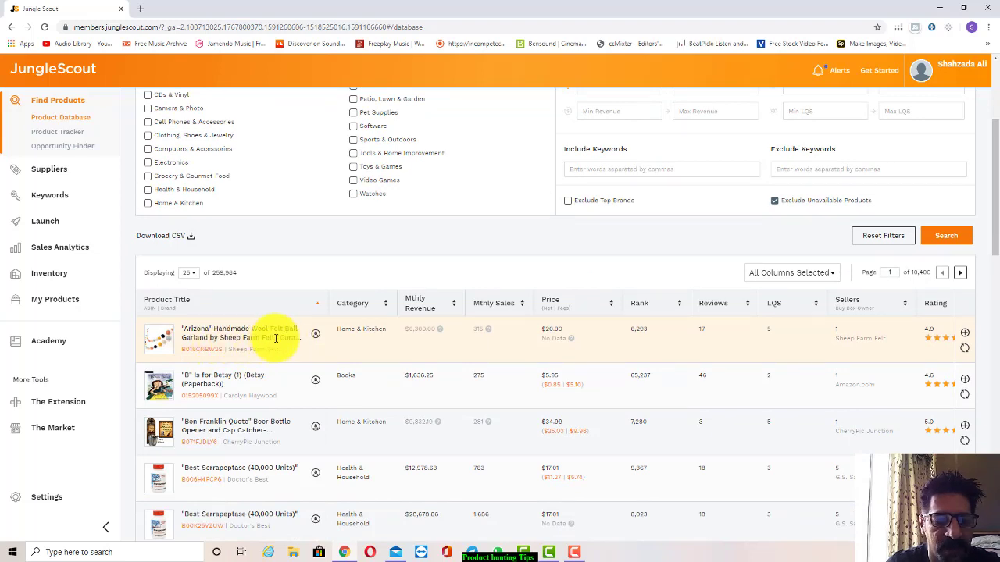
{"action": "mouse_move", "coordinate": [161, 344]}
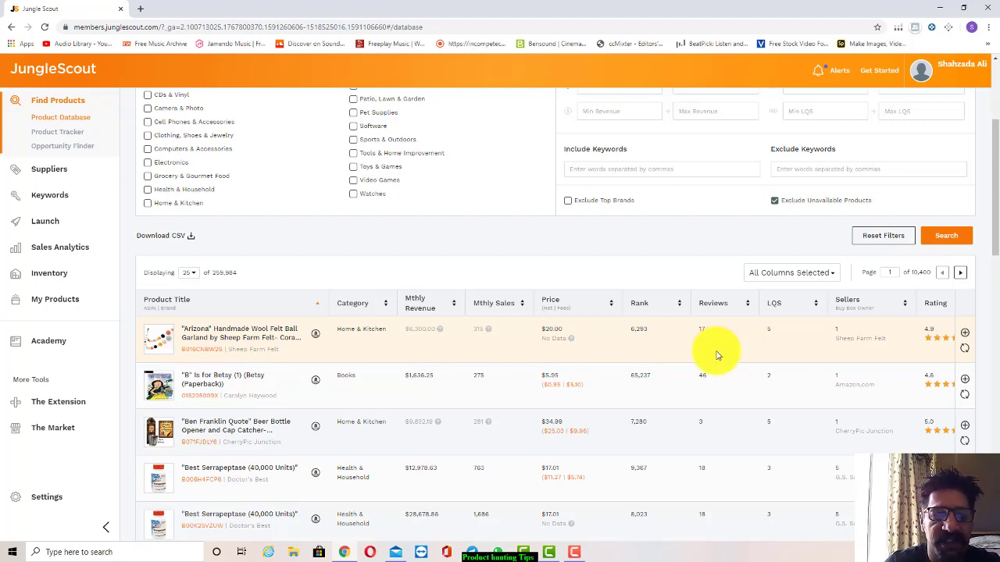
{"action": "scroll", "coordinate": [718, 356], "scroll_direction": "up", "scroll_amount": 3}
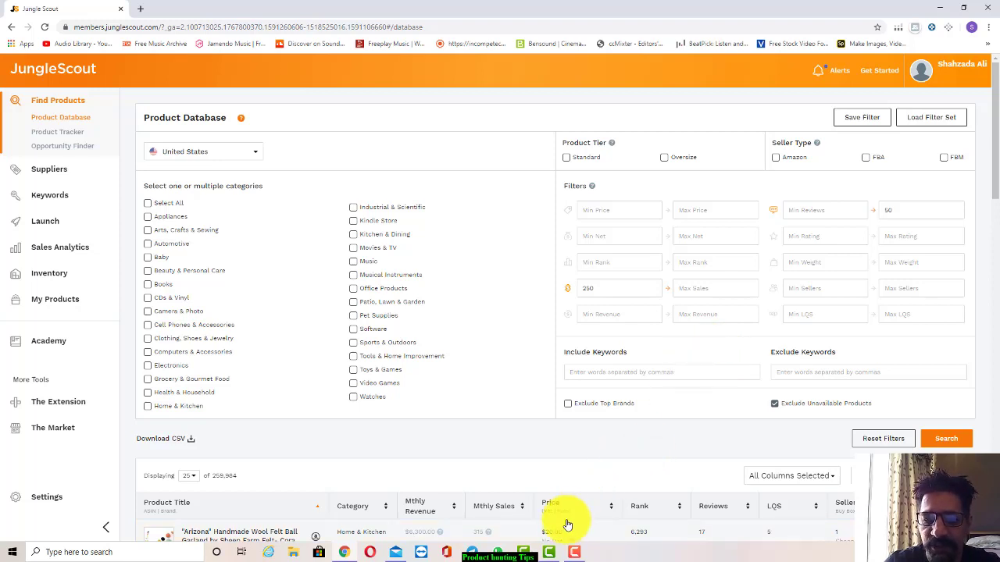
{"action": "left_click", "coordinate": [573, 552]}
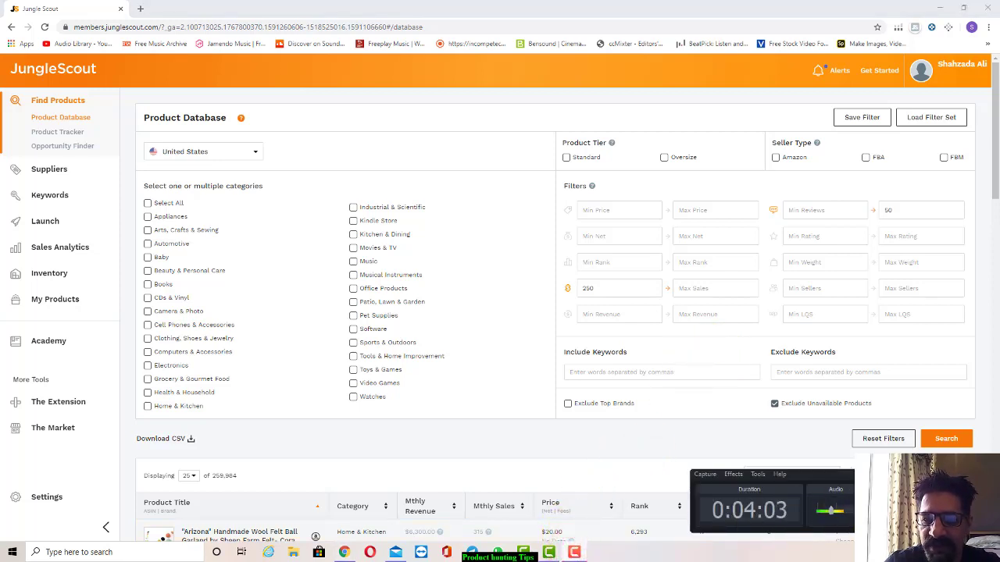
{"action": "left_click", "coordinate": [574, 552]}
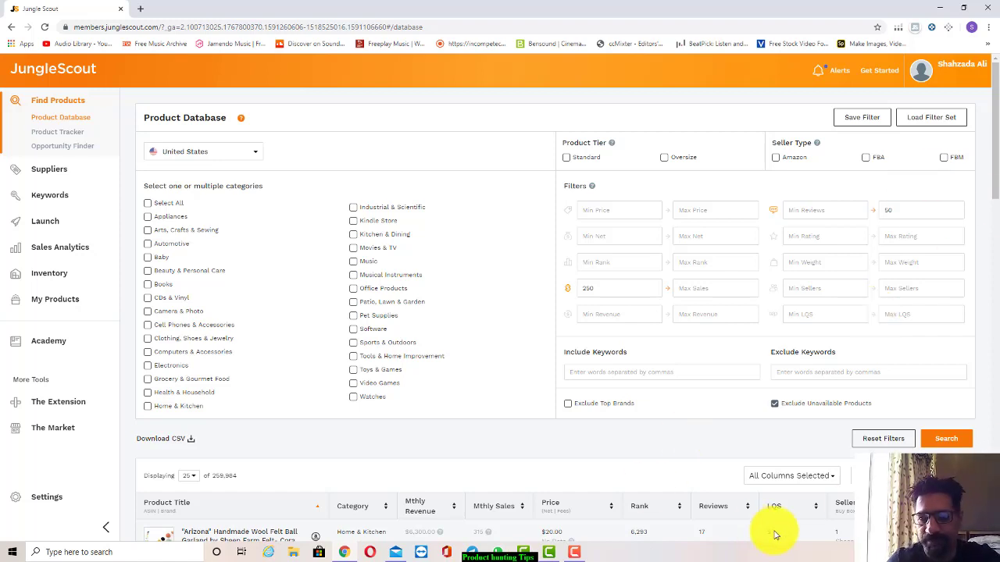
{"action": "left_click", "coordinate": [575, 553]}
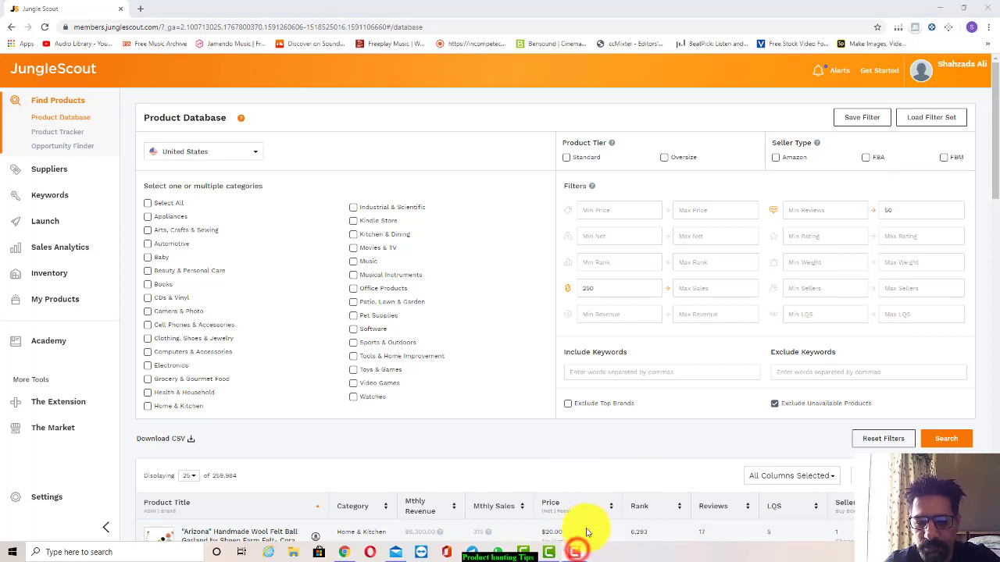
{"action": "left_click", "coordinate": [897, 382]}
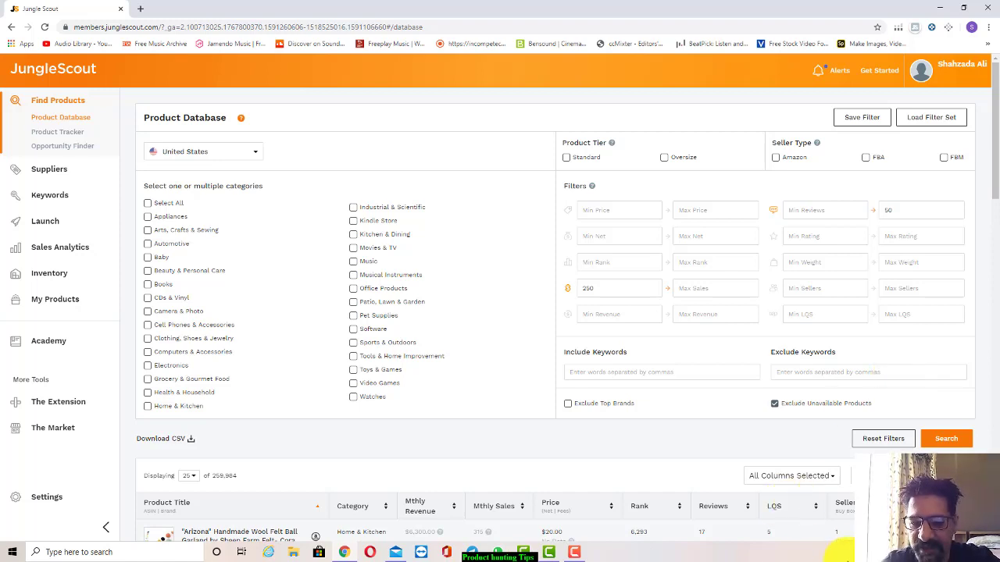
{"action": "left_click", "coordinate": [579, 543]}
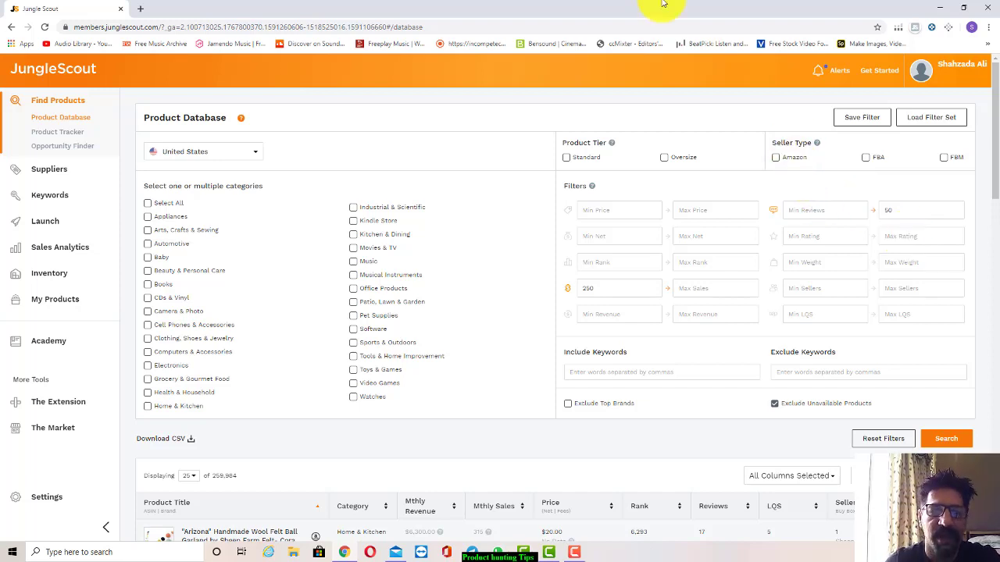
Include the Baby, Home & Kitchen and Office Products categories in the product filter
{"action": "left_click", "coordinate": [148, 260]}
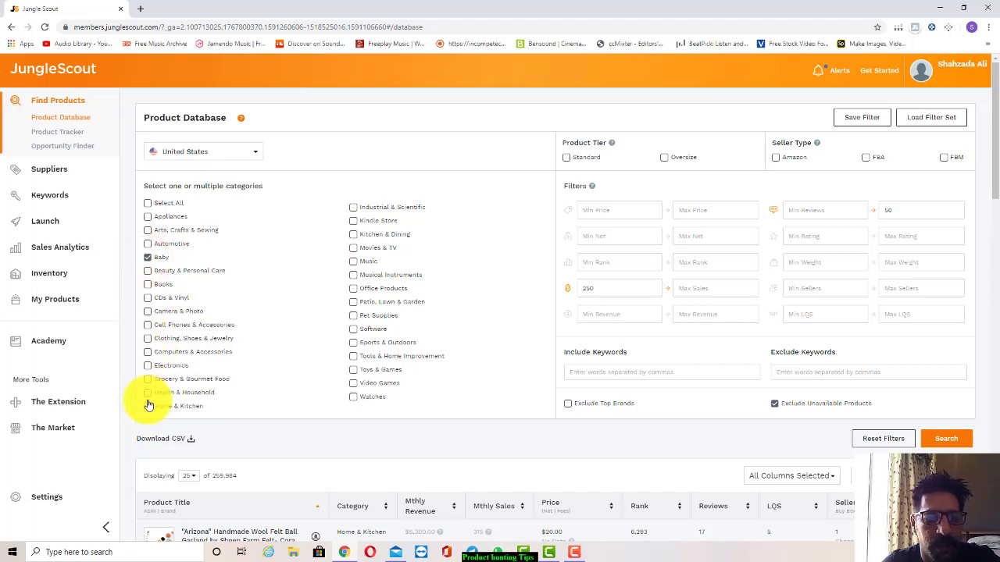
{"action": "left_click", "coordinate": [147, 407]}
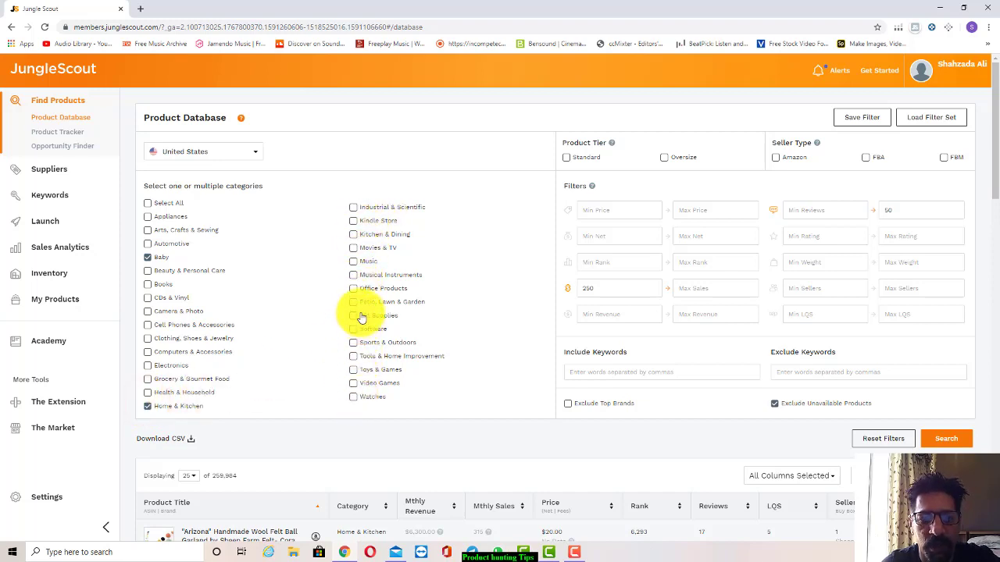
{"action": "left_click", "coordinate": [353, 290]}
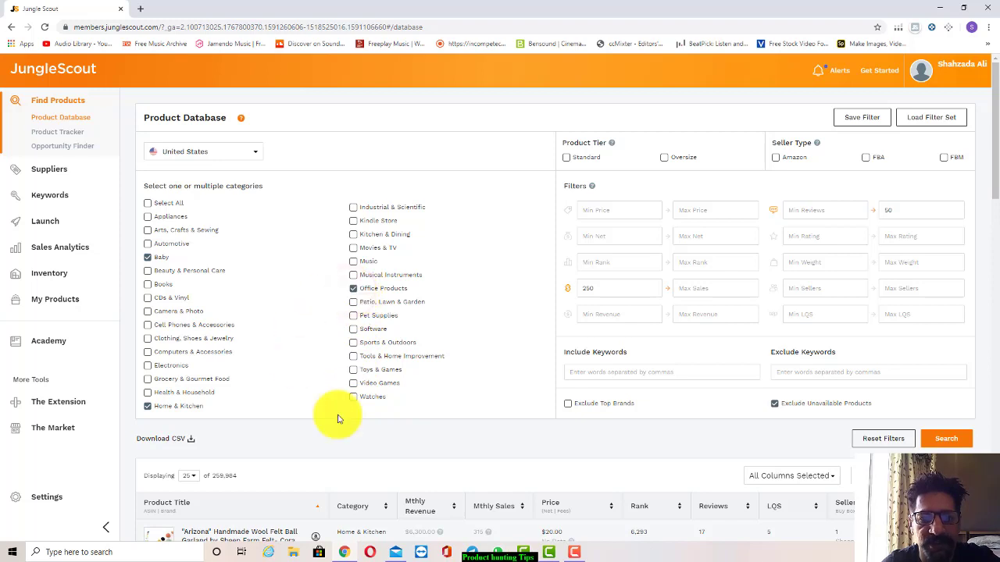
Restrict the product tier to Standard and include the Amazon, FBA and FBM seller types
{"action": "left_click", "coordinate": [568, 158]}
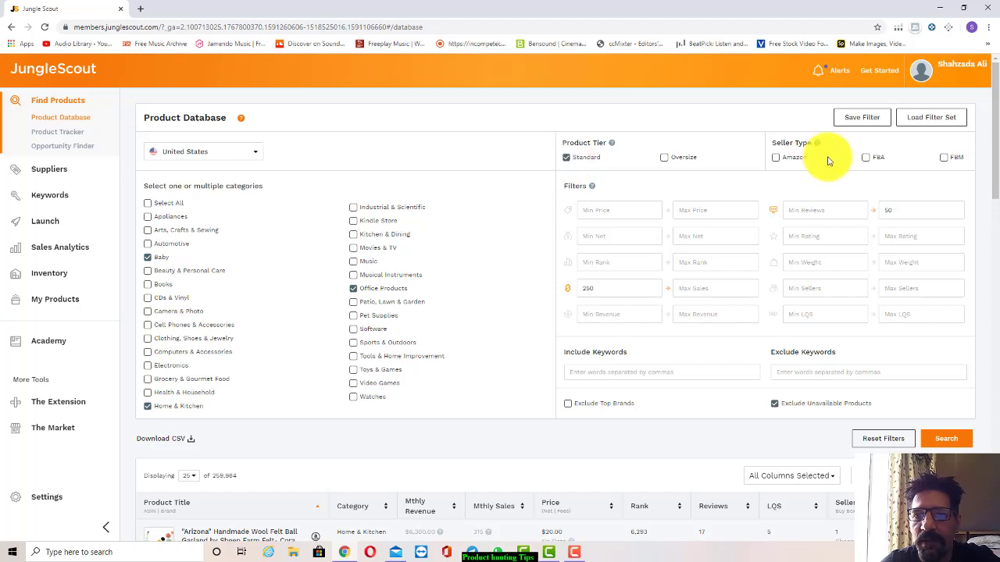
{"action": "left_click", "coordinate": [778, 160]}
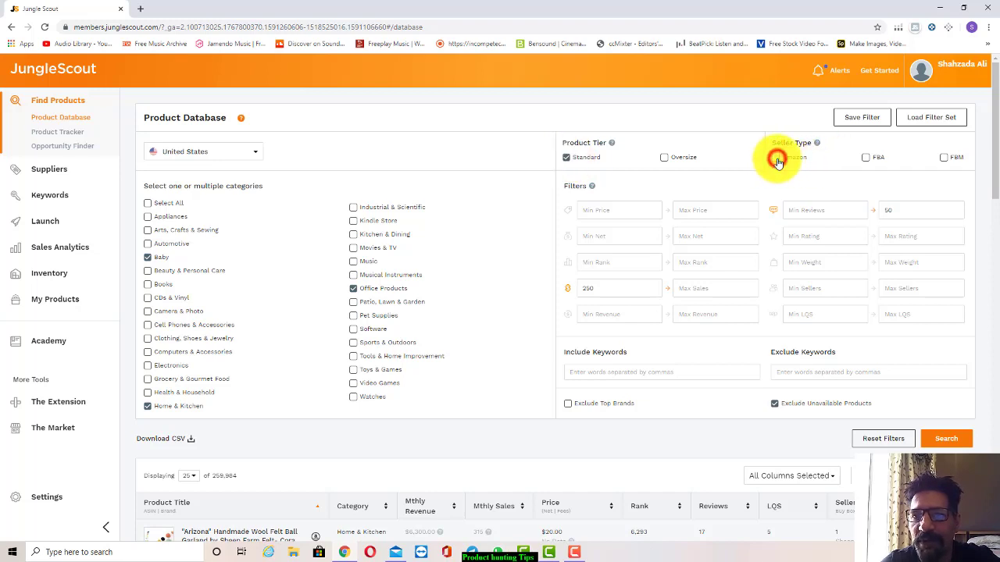
{"action": "left_click", "coordinate": [865, 160]}
{"action": "left_click", "coordinate": [947, 160]}
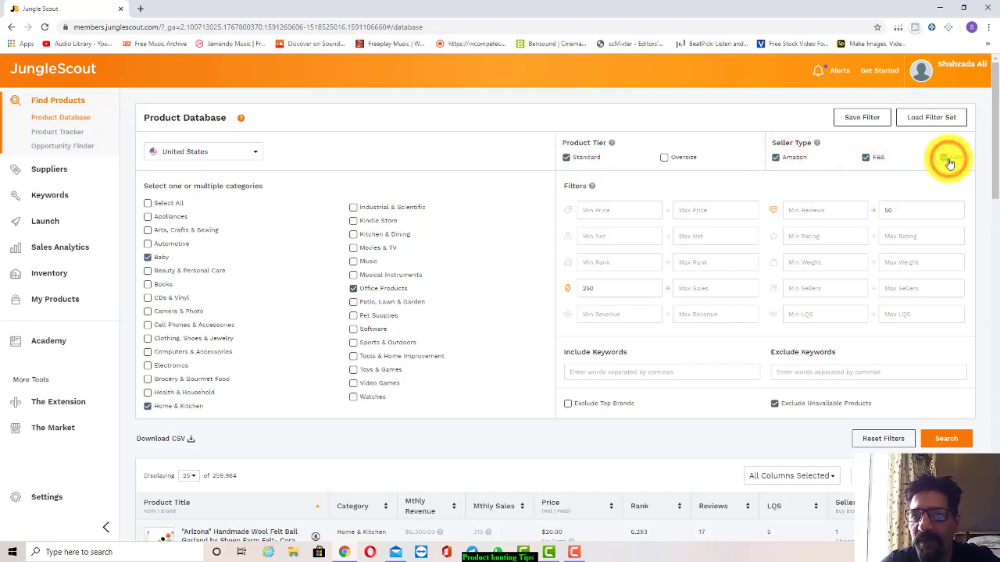
Set the price filter to a minimum of 12 and a maximum of 25
{"action": "left_click", "coordinate": [629, 211]}
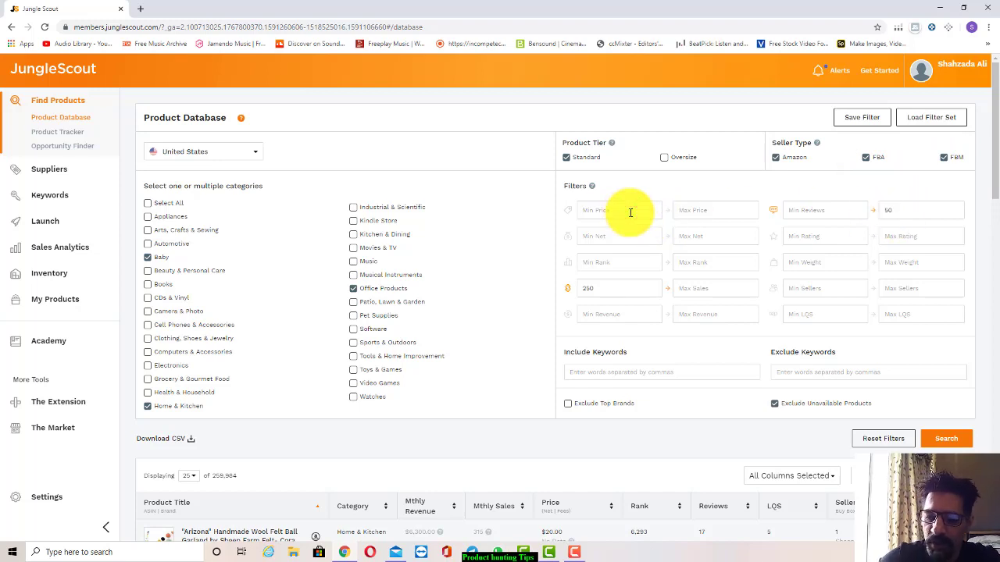
{"action": "type", "text": "12"}
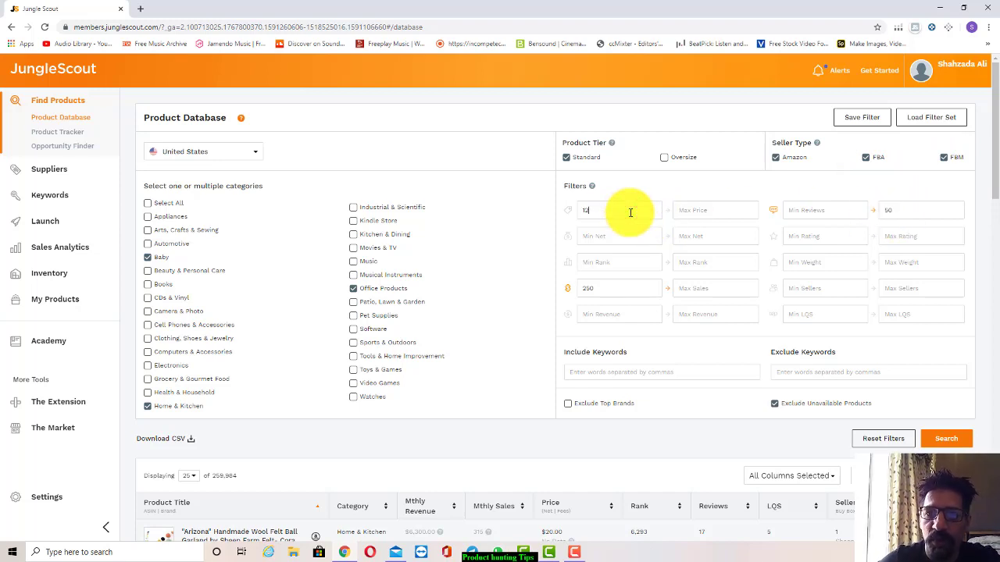
{"action": "left_click", "coordinate": [690, 217]}
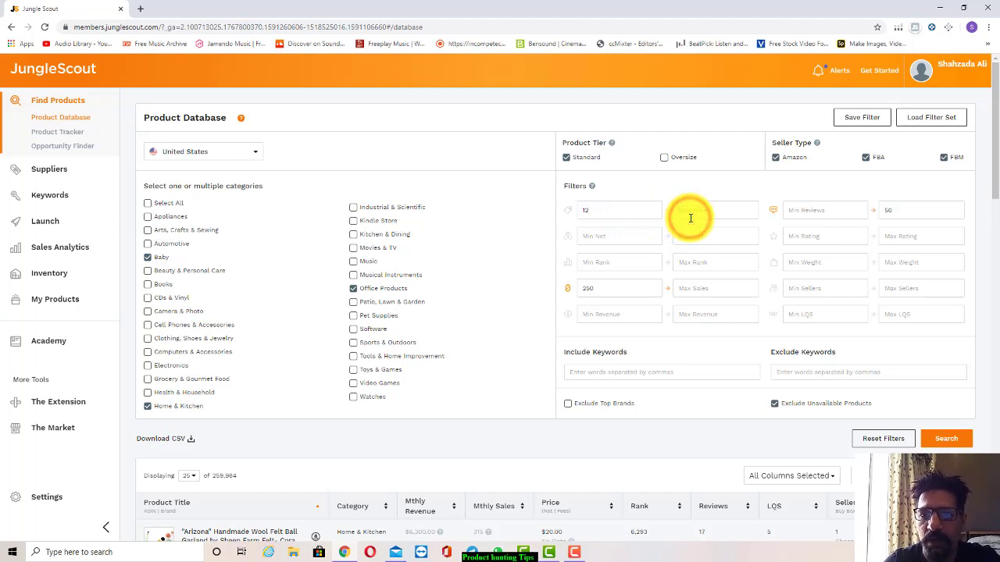
{"action": "type", "text": "20"}
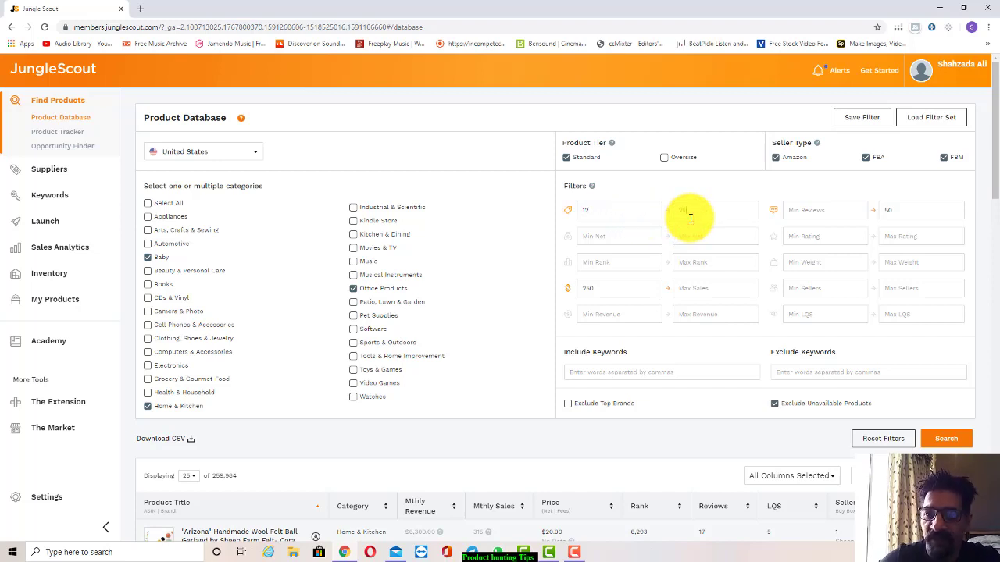
Set the minimum sales filter to 600
{"action": "left_click", "coordinate": [621, 287]}
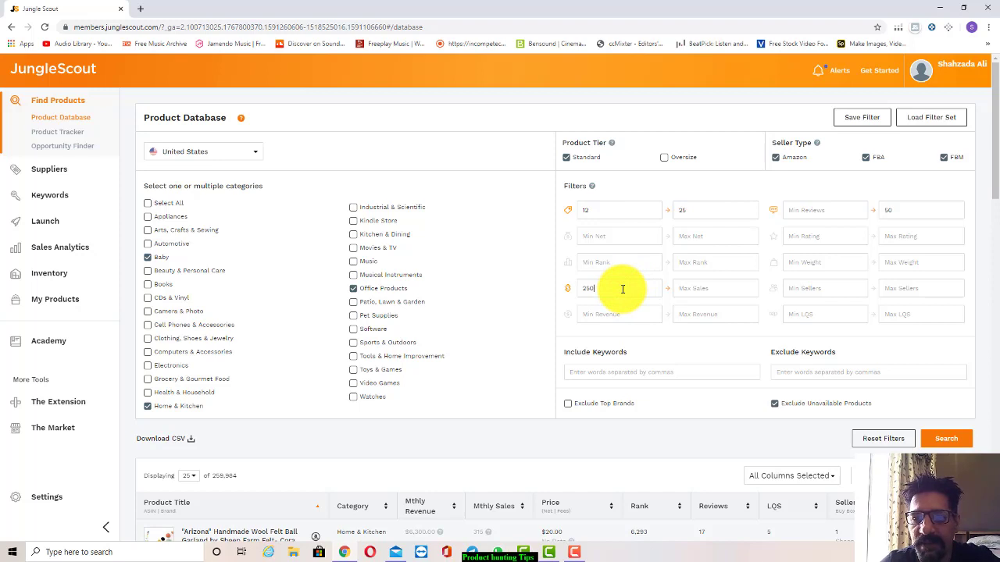
{"action": "double_click", "coordinate": [623, 289]}
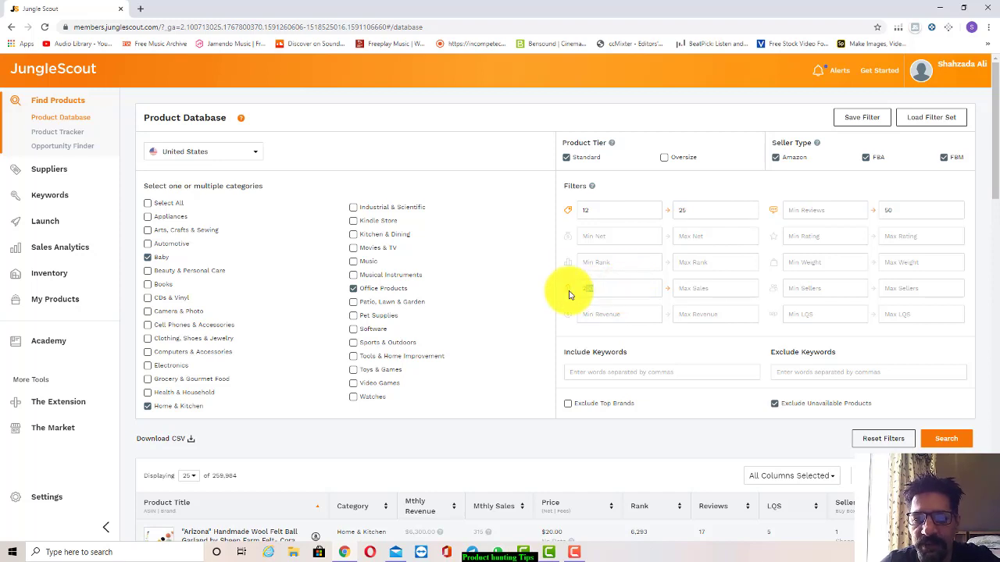
{"action": "type", "text": "400"}
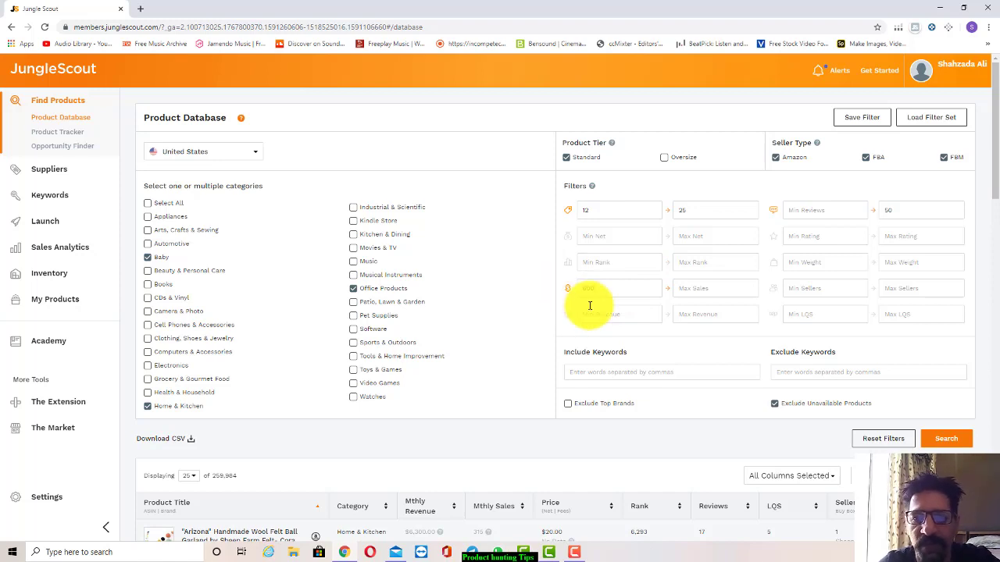
{"action": "left_click", "coordinate": [639, 316]}
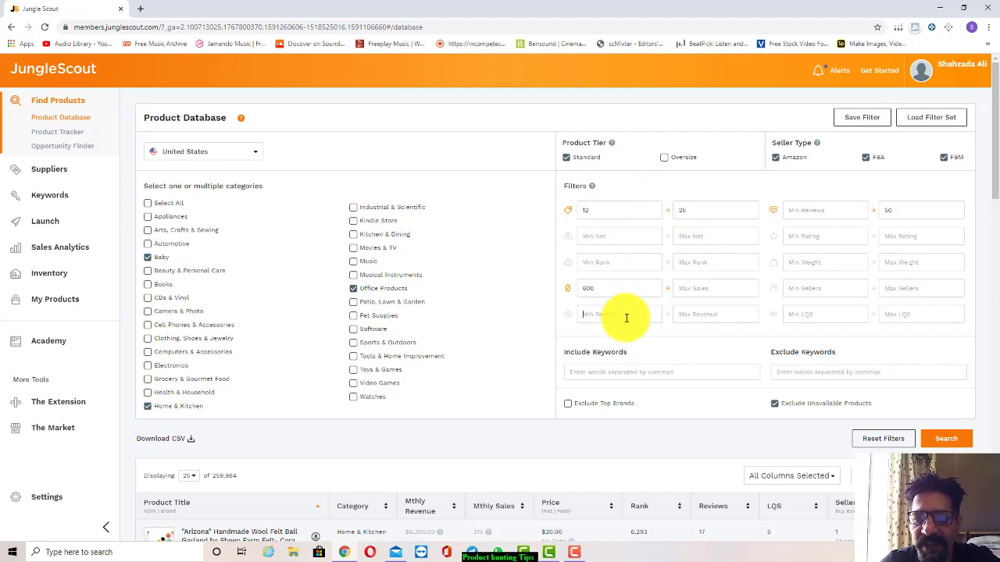
{"action": "left_click", "coordinate": [711, 316]}
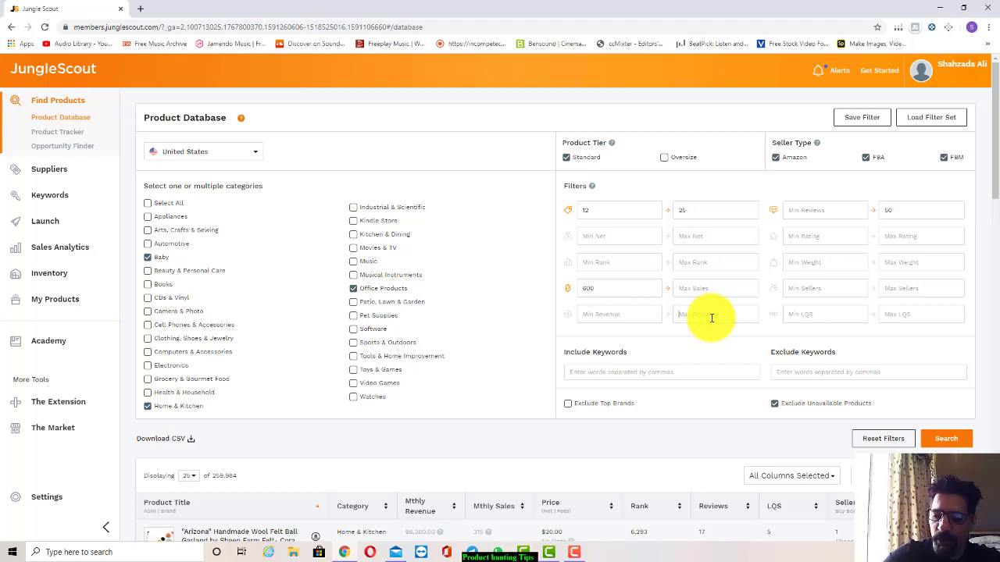
{"action": "type", "text": "25"}
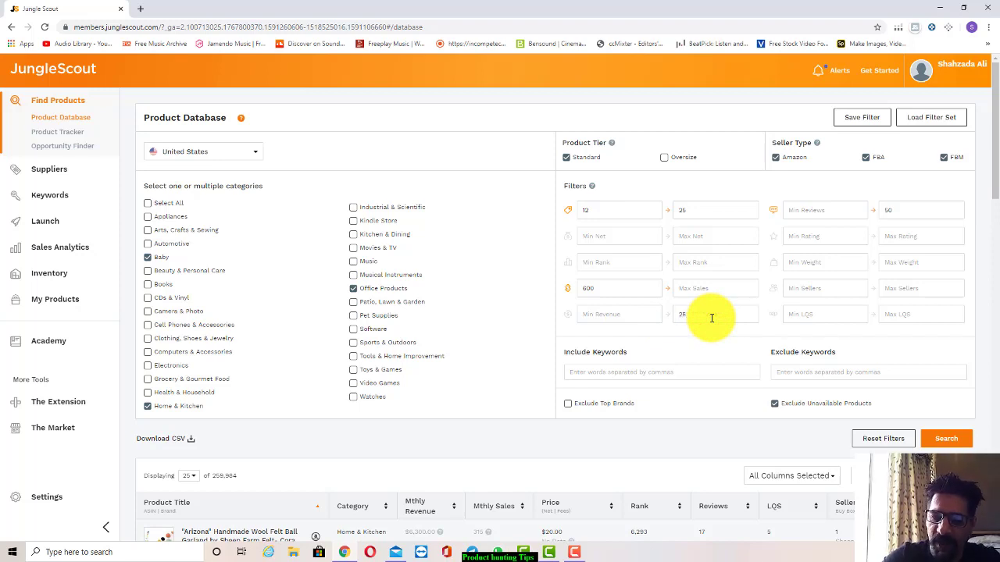
{"action": "key", "text": "BackSpace"}
{"action": "key", "text": "BackSpace"}
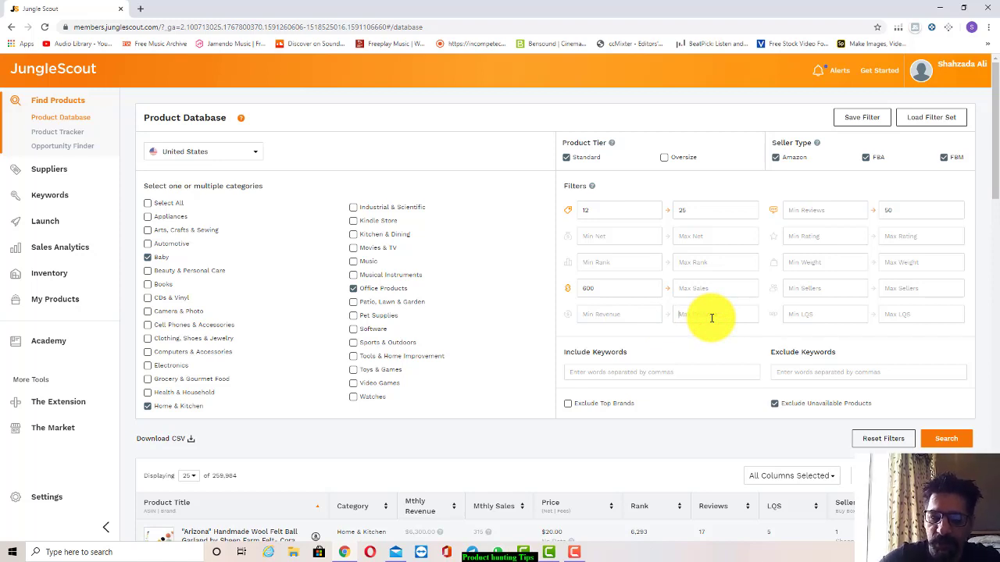
Set the minimum revenue filter to 21000
{"action": "left_click", "coordinate": [617, 315]}
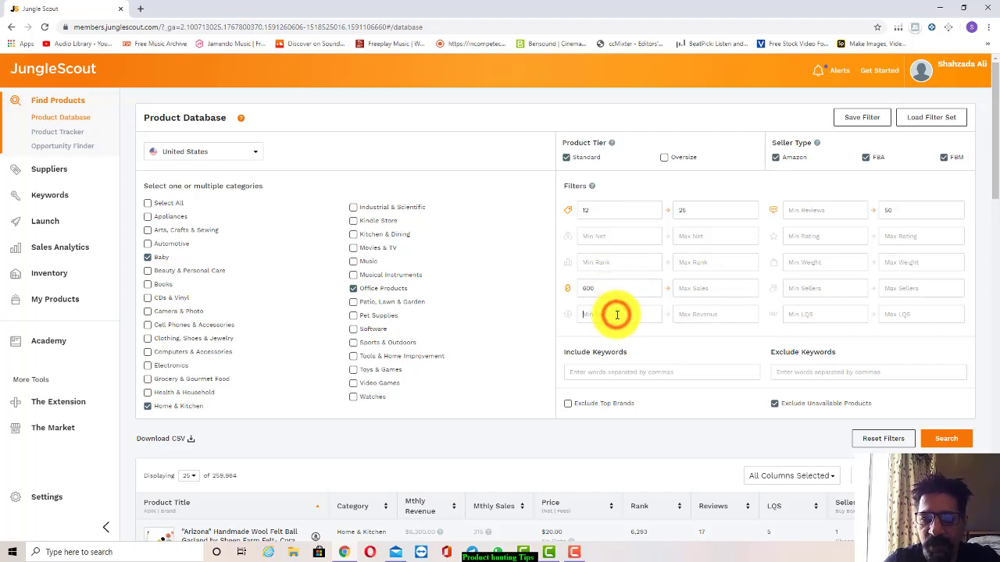
{"action": "type", "text": "21"}
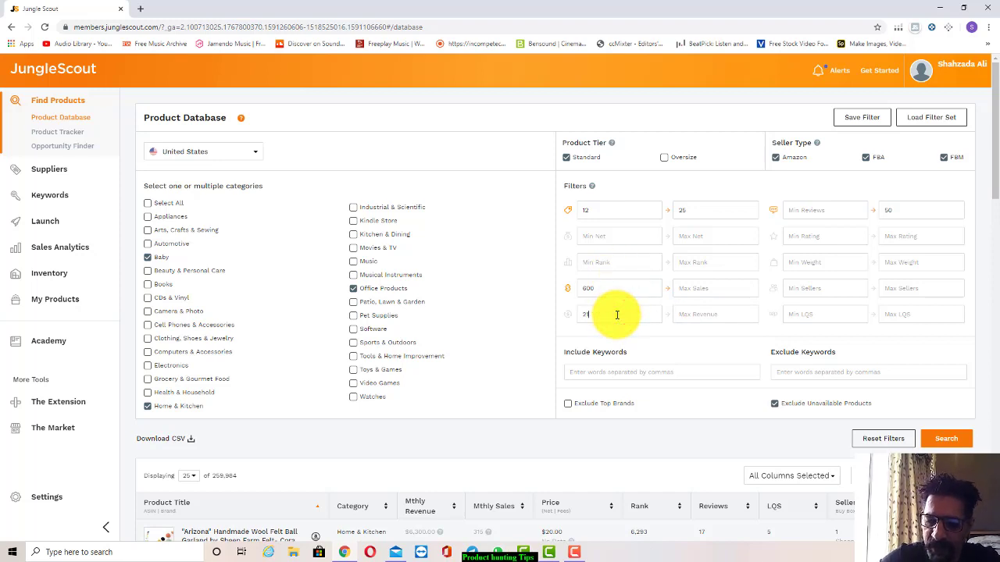
{"action": "type", "text": "000"}
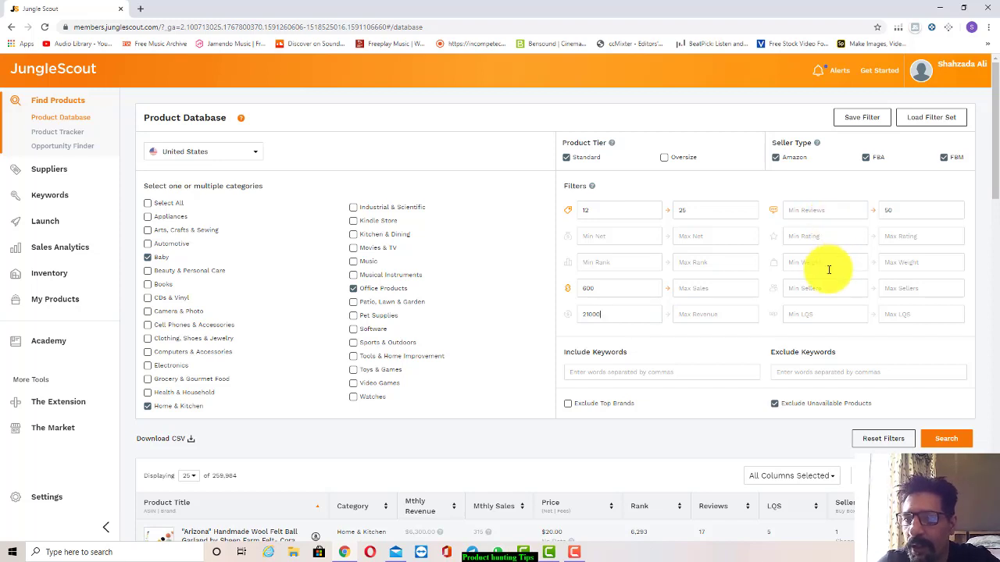
Limit the maximum product weight to 10 and search the product database with the current filters
{"action": "left_click", "coordinate": [904, 258]}
{"action": "type", "text": "10"}
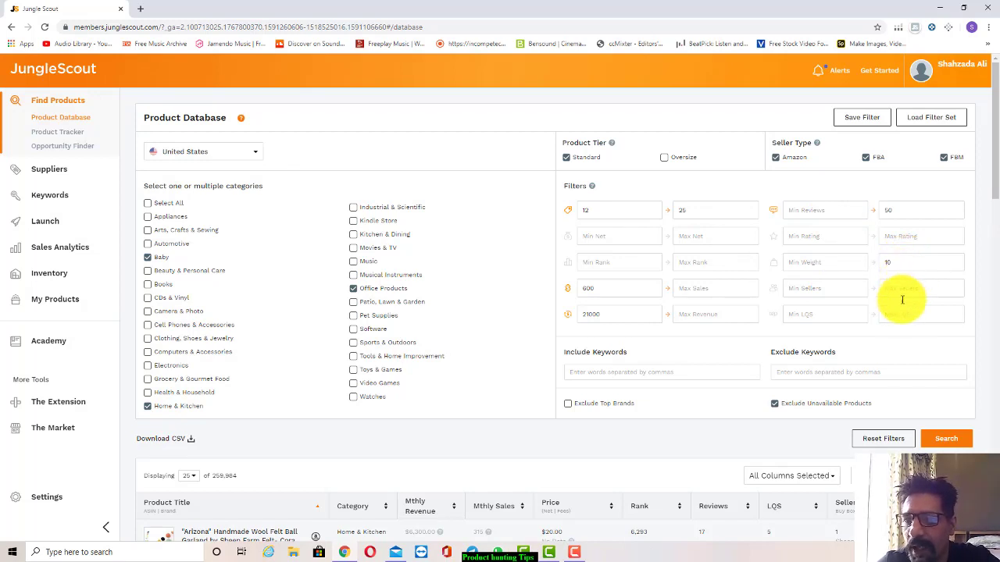
{"action": "left_click", "coordinate": [945, 441]}
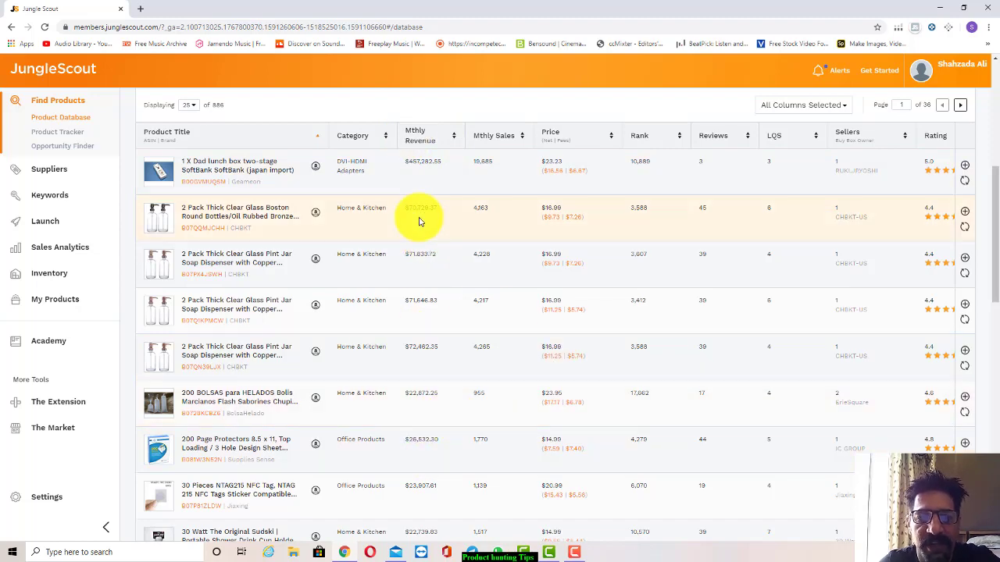
Examine the filtered product results, comparing monthly revenue, monthly sales, price, rank and reviews
{"action": "scroll", "coordinate": [416, 223], "scroll_direction": "down", "scroll_amount": 2}
{"action": "scroll", "coordinate": [417, 226], "scroll_direction": "down", "scroll_amount": 3}
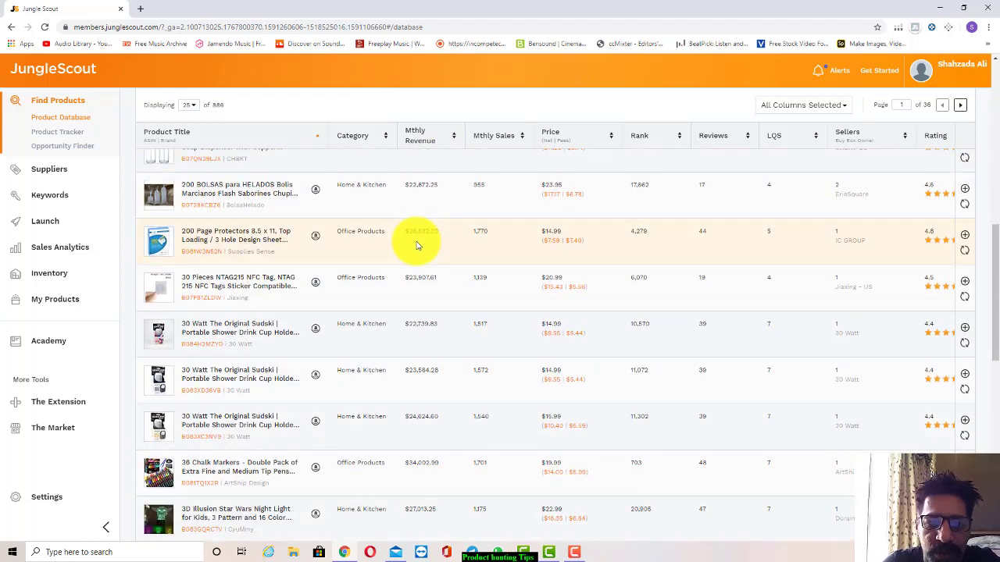
{"action": "scroll", "coordinate": [415, 234], "scroll_direction": "down", "scroll_amount": 2}
{"action": "scroll", "coordinate": [416, 246], "scroll_direction": "down", "scroll_amount": 3}
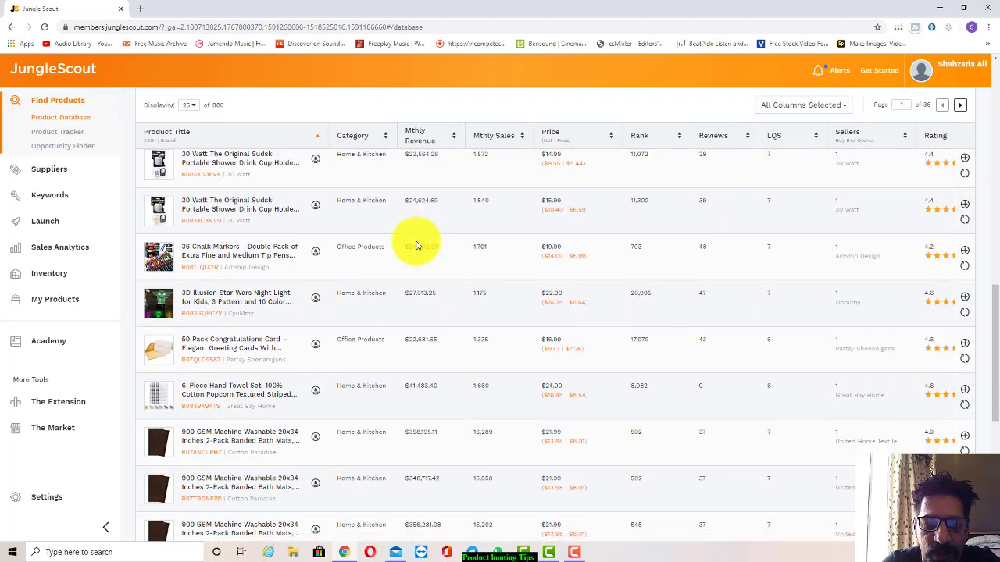
{"action": "scroll", "coordinate": [417, 246], "scroll_direction": "down", "scroll_amount": 3}
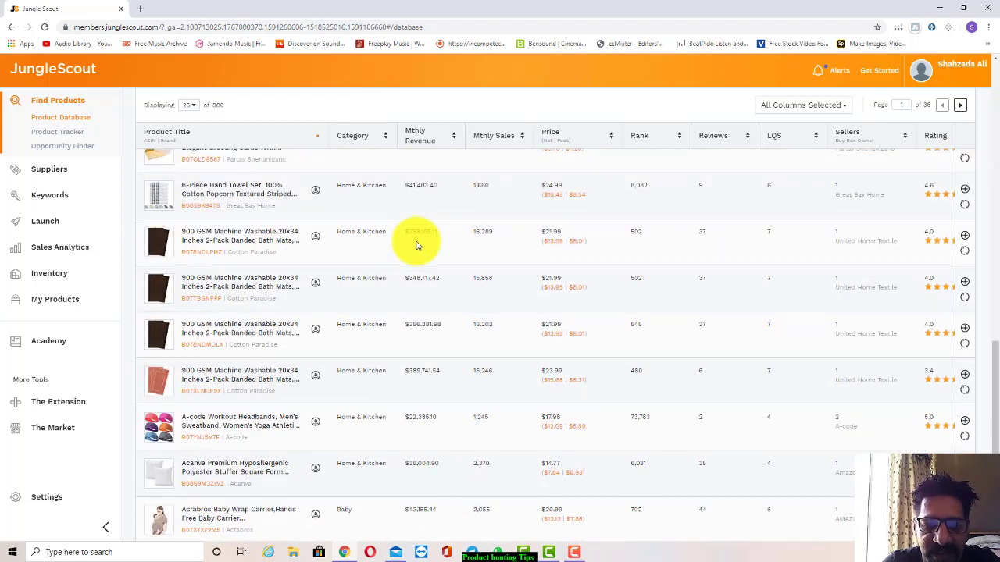
{"action": "scroll", "coordinate": [414, 242], "scroll_direction": "down", "scroll_amount": 3}
{"action": "scroll", "coordinate": [398, 282], "scroll_direction": "up", "scroll_amount": 15}
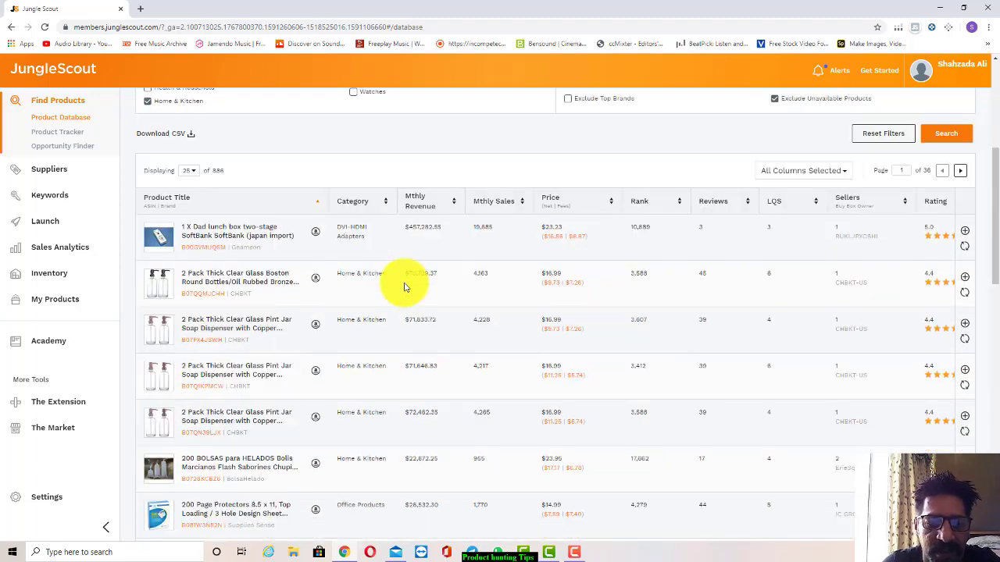
Set the maximum revenue filter to 35000 and run the product search again
{"action": "scroll", "coordinate": [402, 286], "scroll_direction": "up", "scroll_amount": 4}
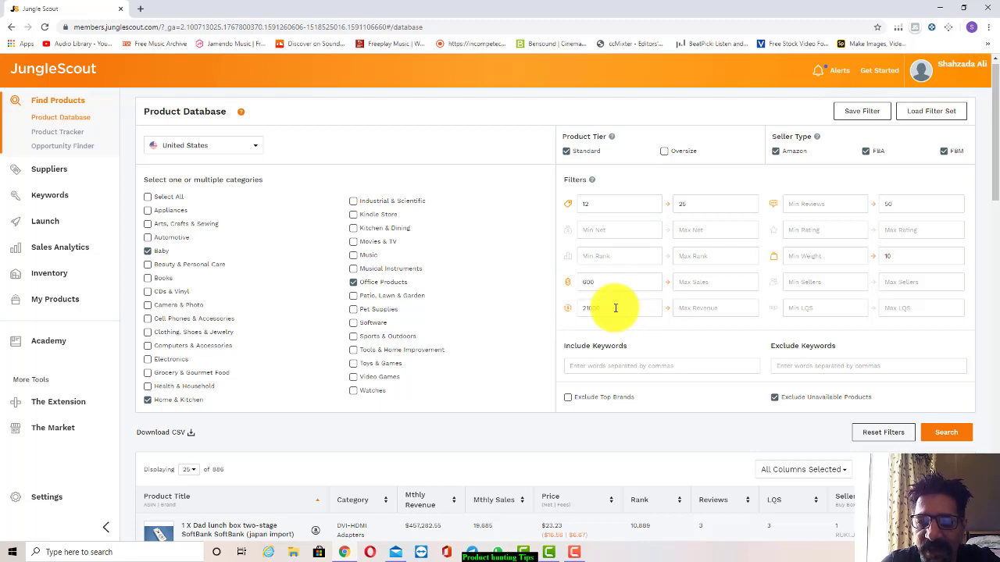
{"action": "left_click", "coordinate": [689, 309]}
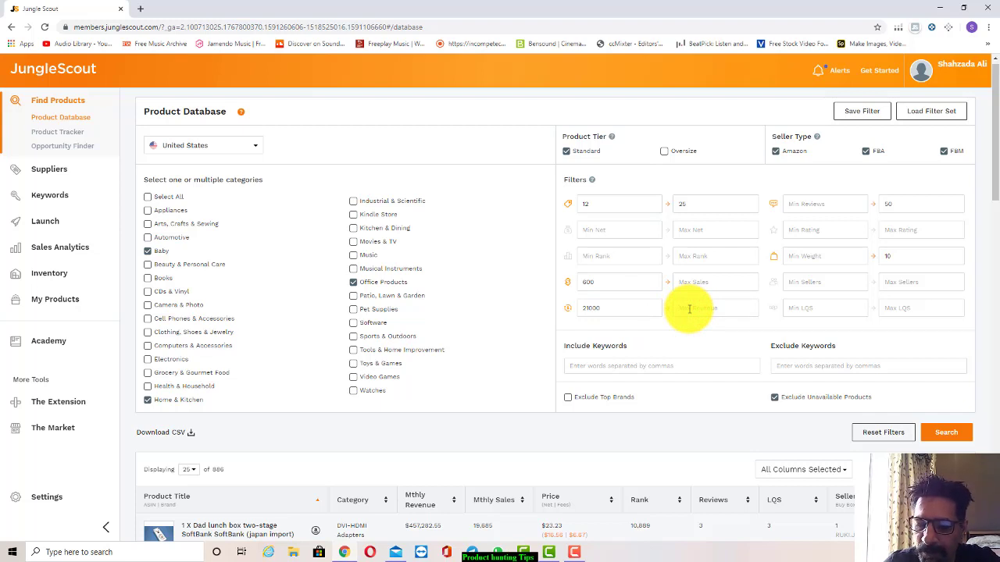
{"action": "type", "text": "38000"}
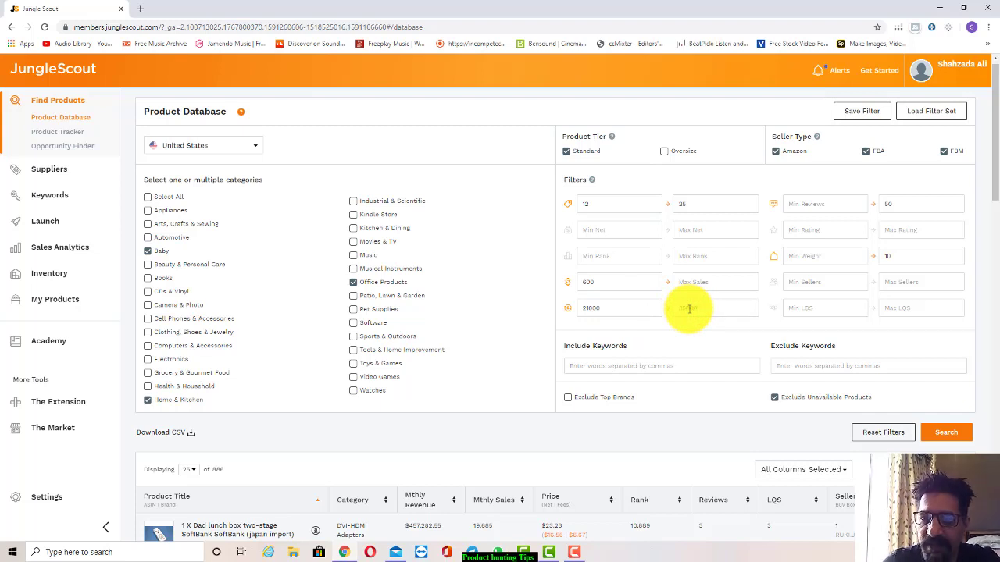
{"action": "left_click", "coordinate": [948, 430]}
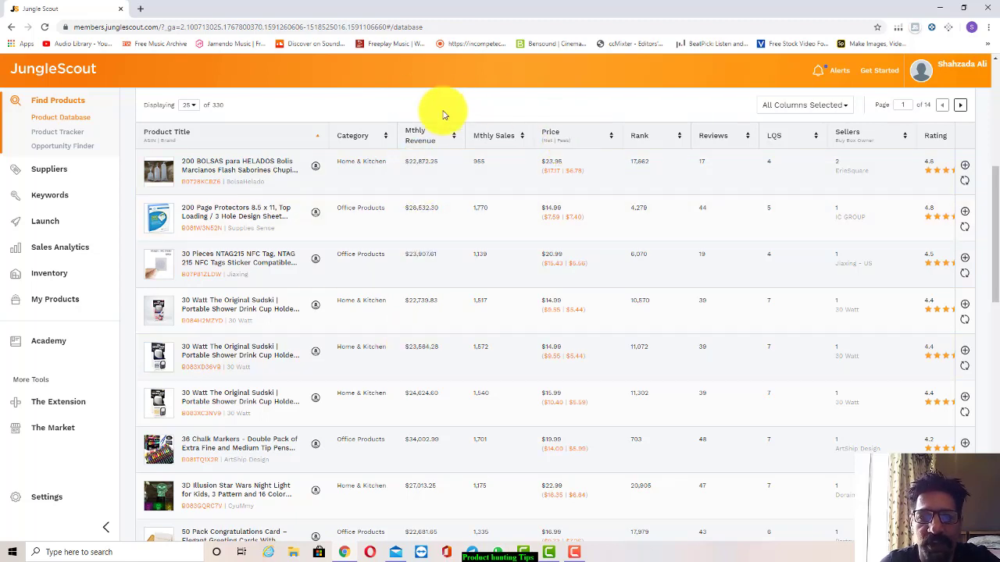
Sort the product results by monthly revenue from highest to lowest and review the leading products
{"action": "left_click", "coordinate": [455, 139]}
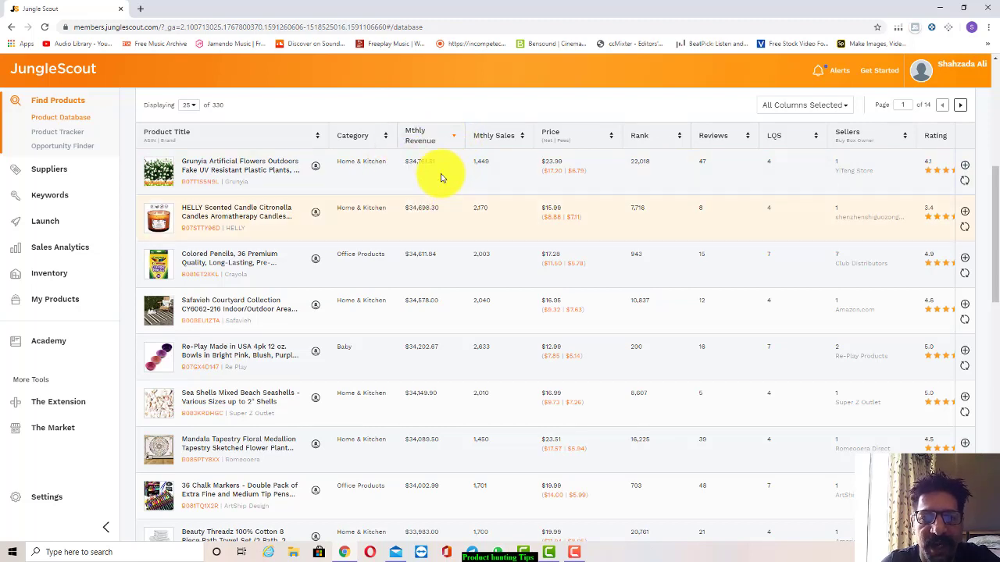
{"action": "mouse_move", "coordinate": [161, 172]}
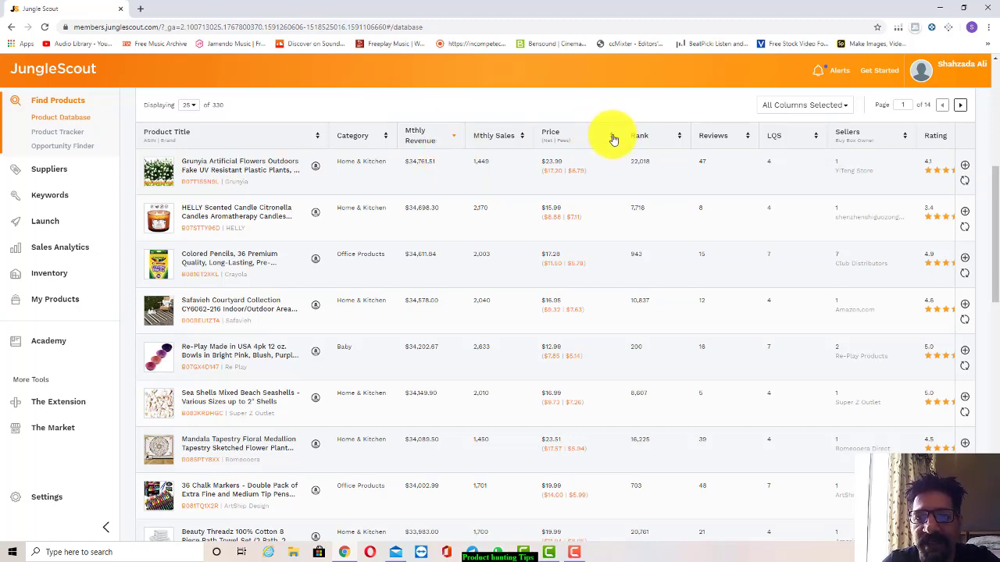
{"action": "left_click", "coordinate": [477, 209]}
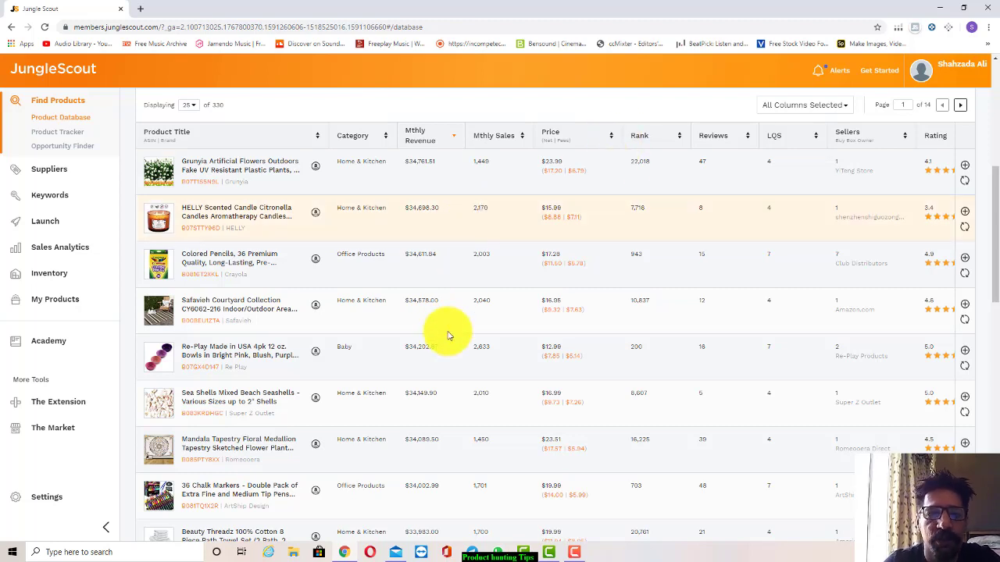
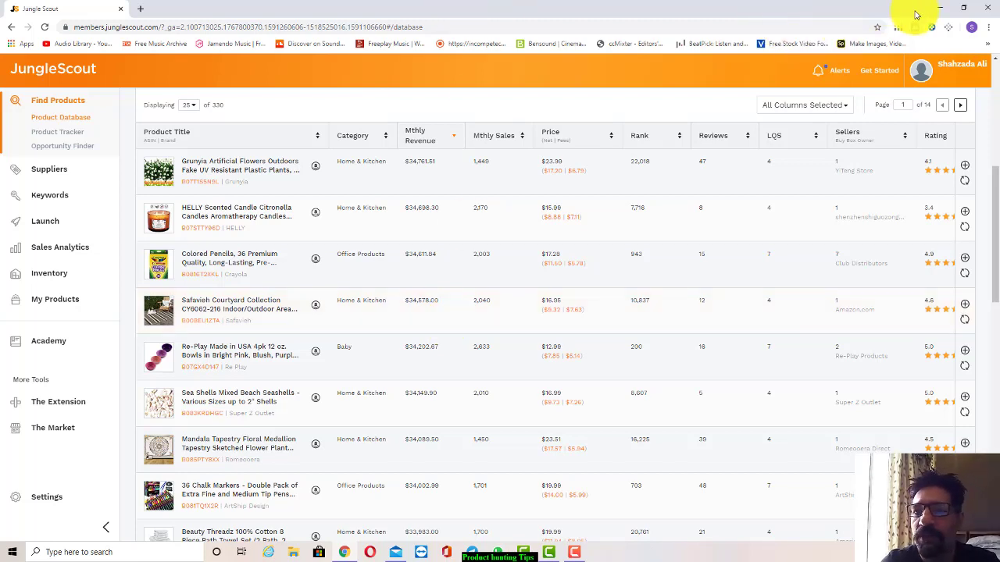
Open the Opportunity Finder and include the Baby, Office Products, Toys & Games, Home & Kitchen and Kitchen & Dining categories
{"action": "left_click", "coordinate": [84, 149]}
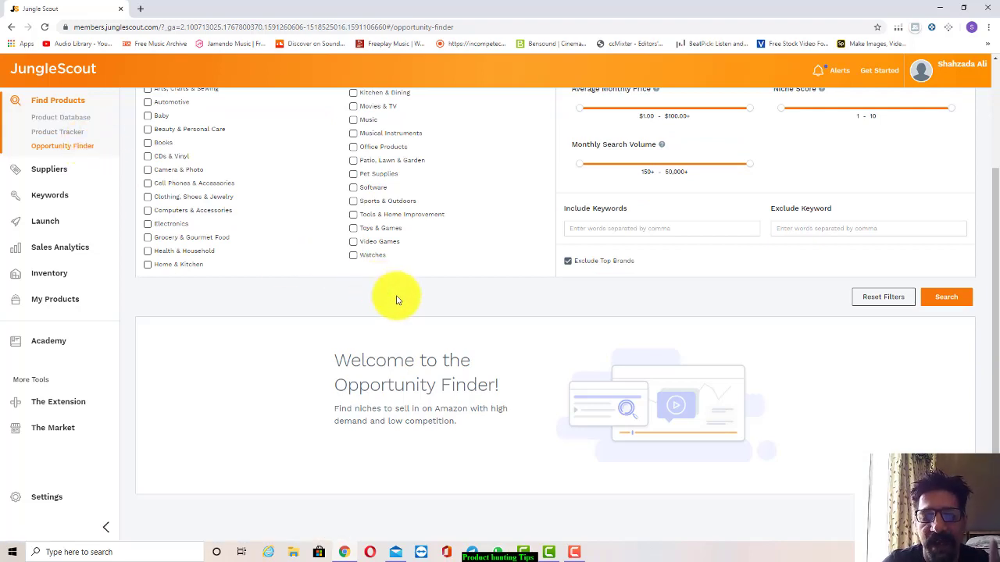
{"action": "scroll", "coordinate": [396, 300], "scroll_direction": "up", "scroll_amount": 3}
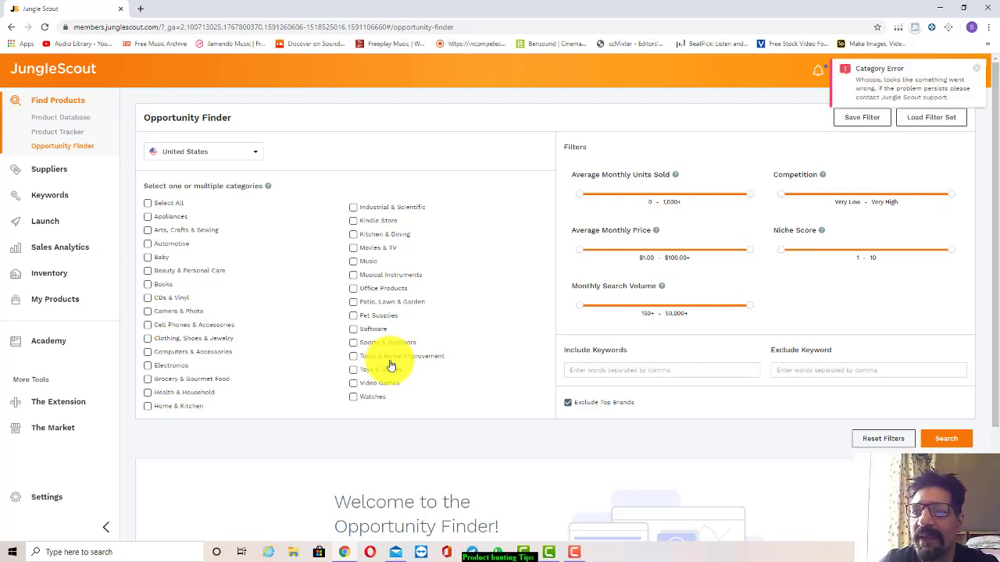
{"action": "left_click", "coordinate": [148, 258]}
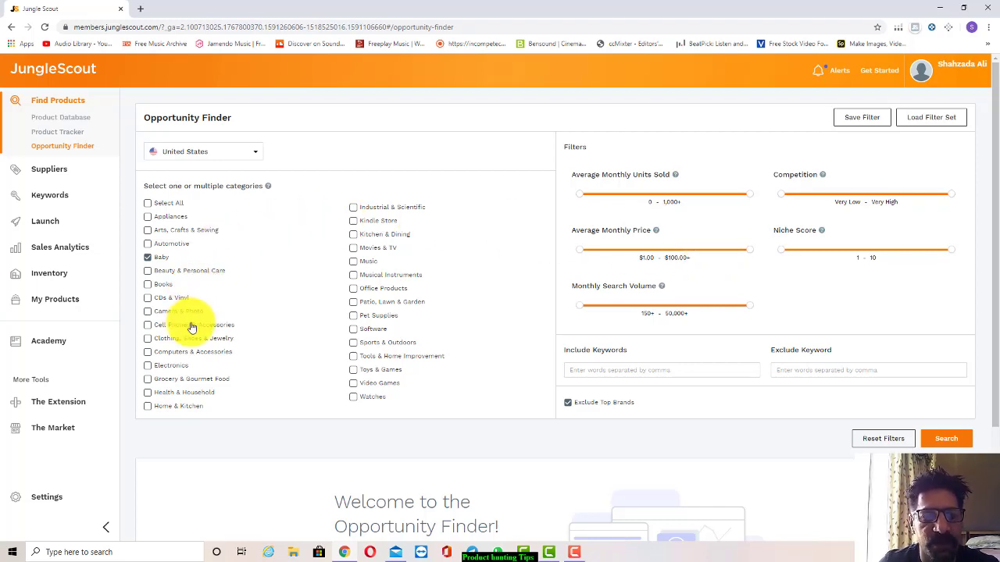
{"action": "left_click", "coordinate": [354, 291]}
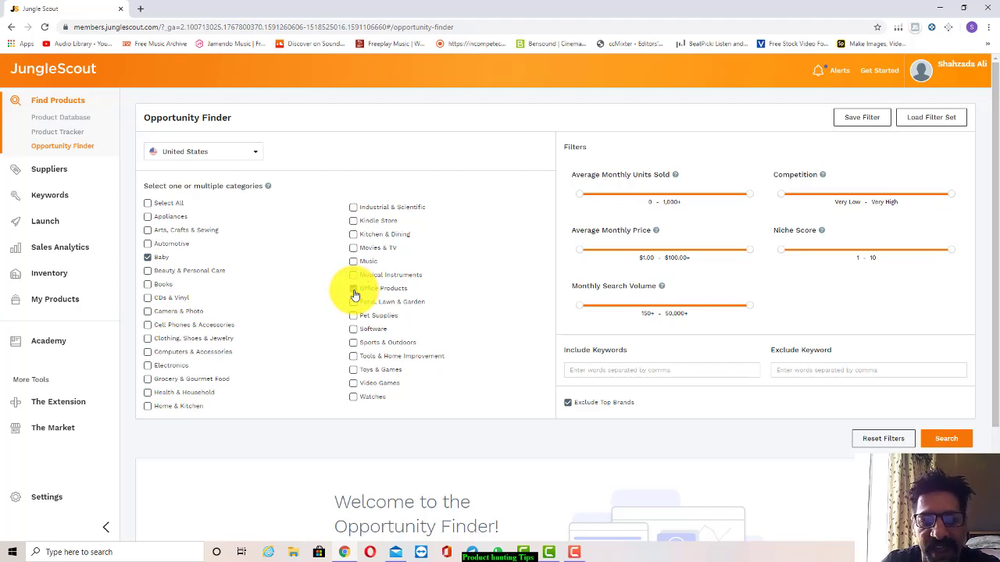
{"action": "left_click", "coordinate": [356, 374]}
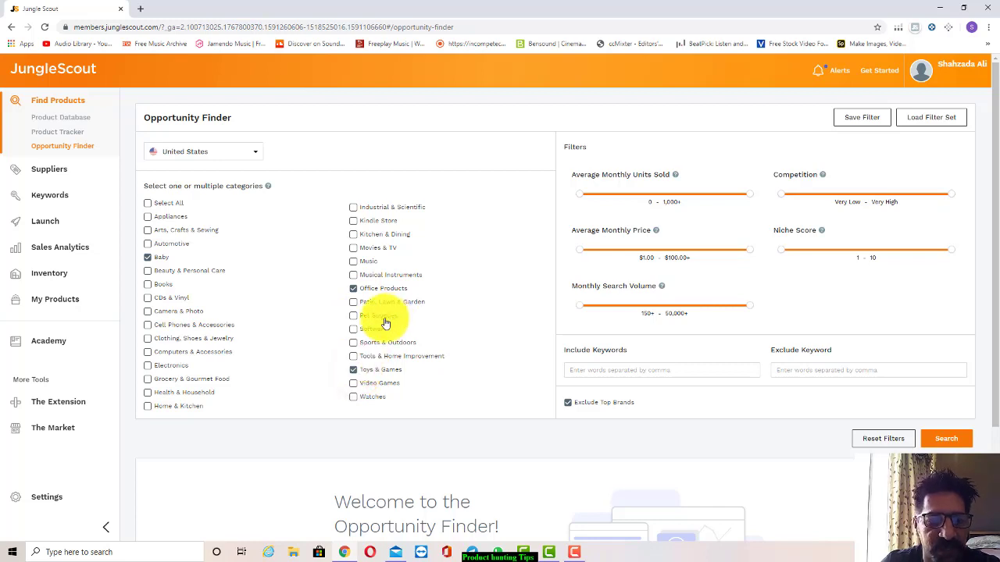
{"action": "left_click", "coordinate": [180, 406]}
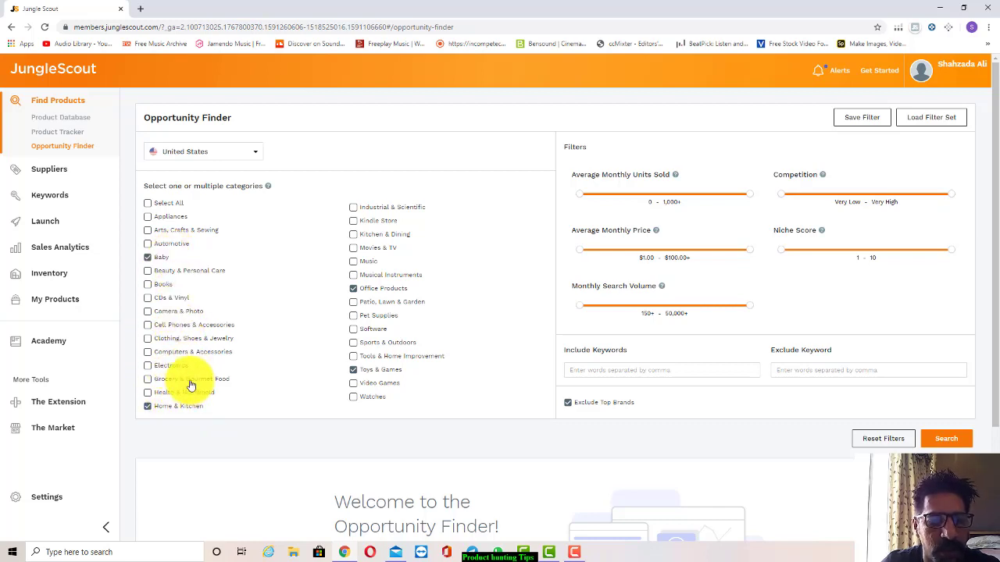
{"action": "left_click", "coordinate": [393, 235]}
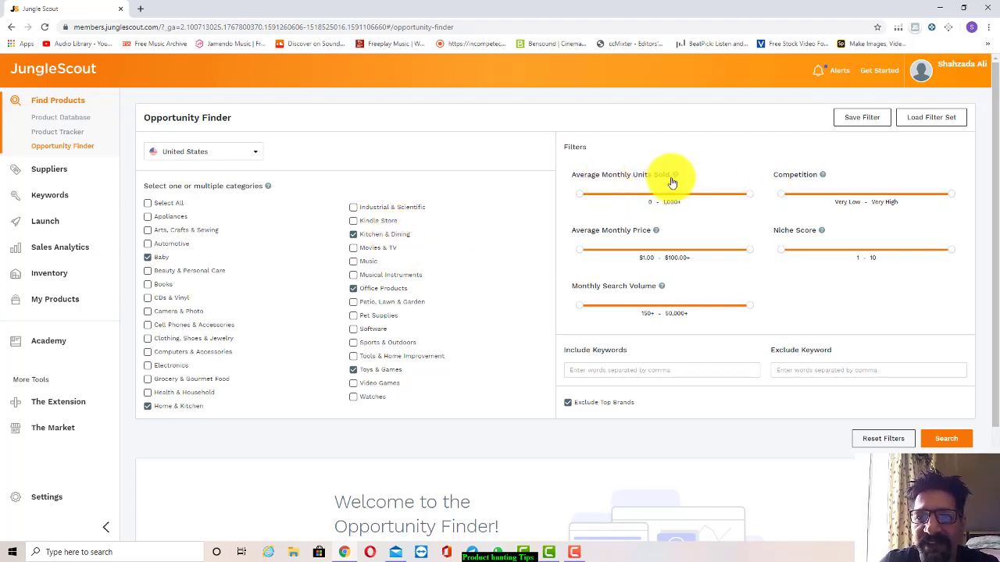
Set the average monthly units sold range to about 604–885 and the competition range from Very Low to Medium
{"action": "left_click", "coordinate": [610, 201]}
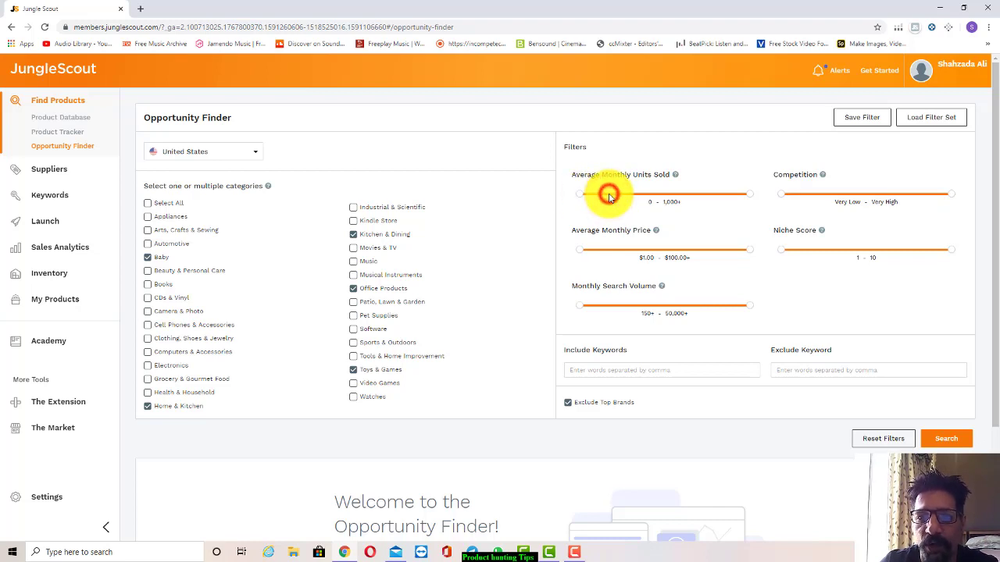
{"action": "left_click", "coordinate": [710, 195]}
{"action": "left_click_drag", "start_coordinate": [748, 194], "coordinate": [684, 203]}
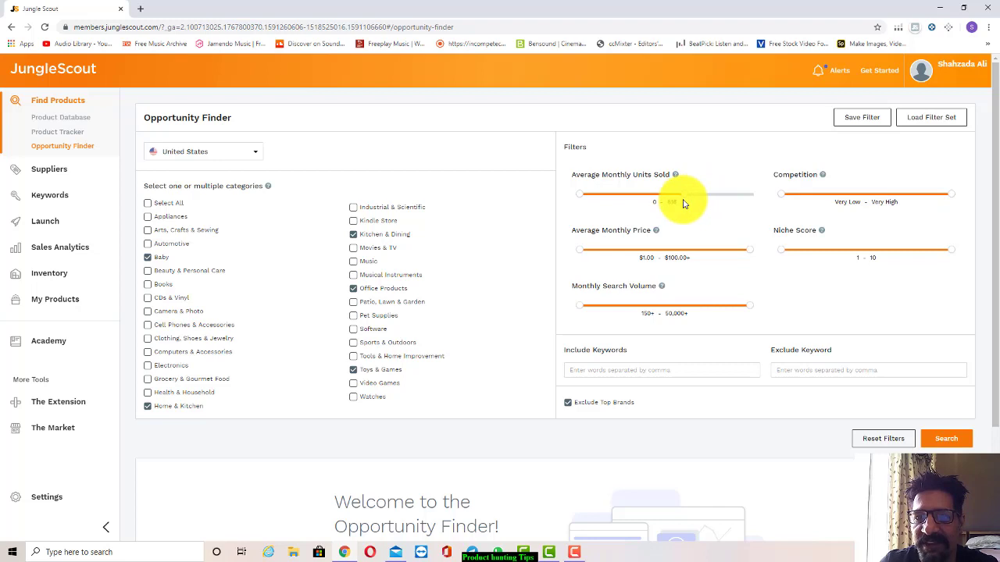
{"action": "left_click", "coordinate": [576, 196]}
{"action": "left_click_drag", "start_coordinate": [596, 200], "coordinate": [732, 202]}
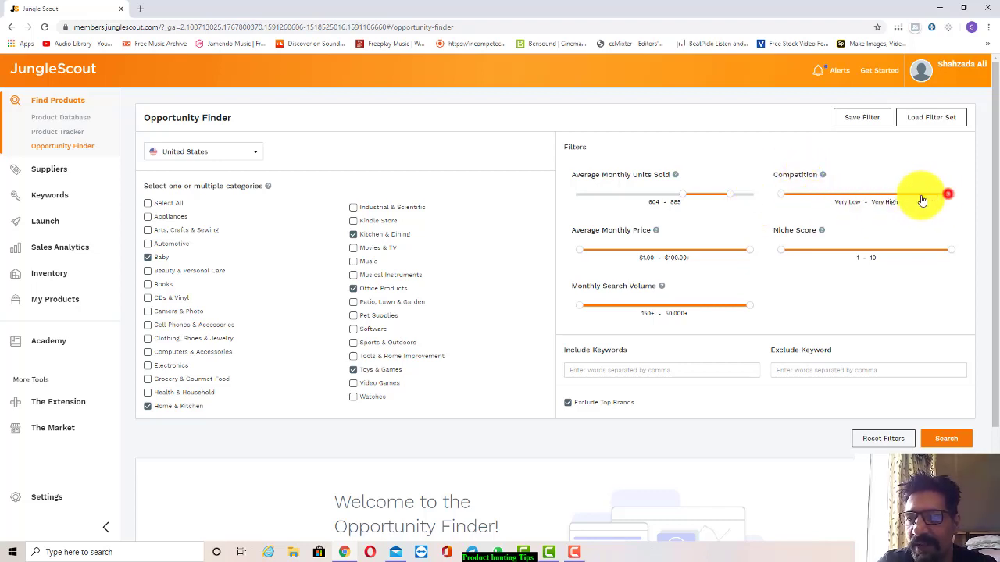
{"action": "left_click", "coordinate": [886, 201]}
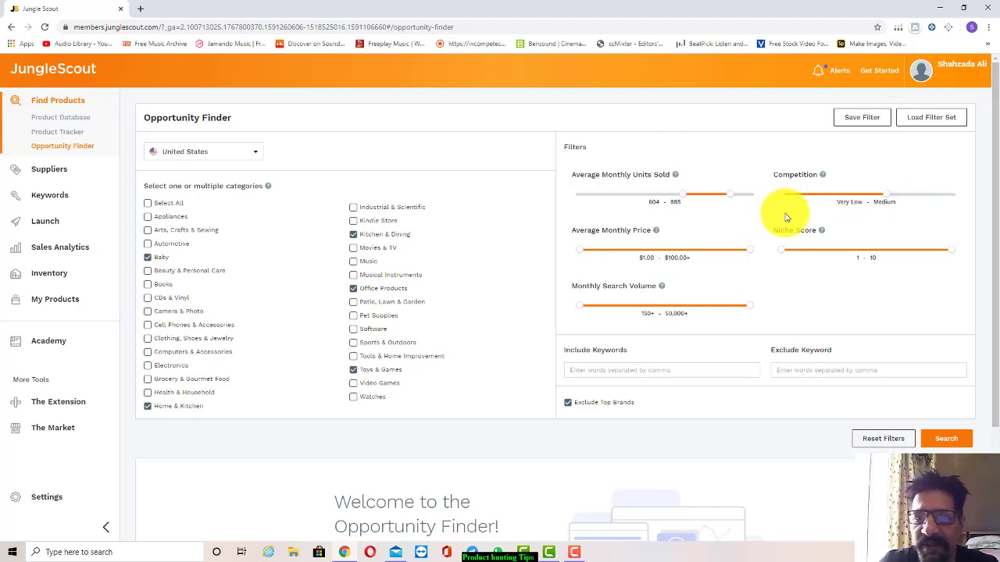
Set the average monthly price range to $9.00–$25.00 in the Opportunity Finder filters
{"action": "left_click", "coordinate": [609, 252]}
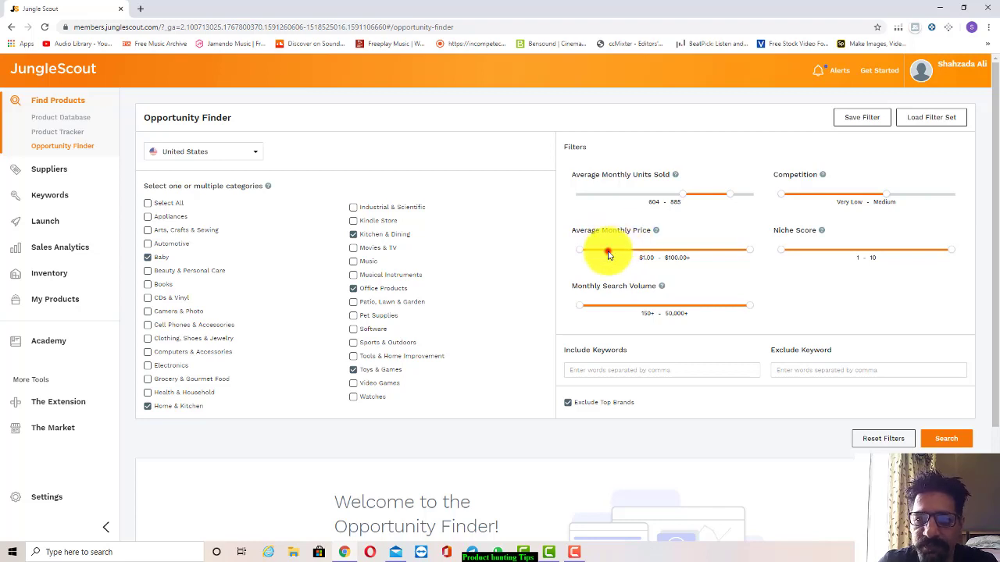
{"action": "left_click_drag", "start_coordinate": [580, 250], "coordinate": [592, 256]}
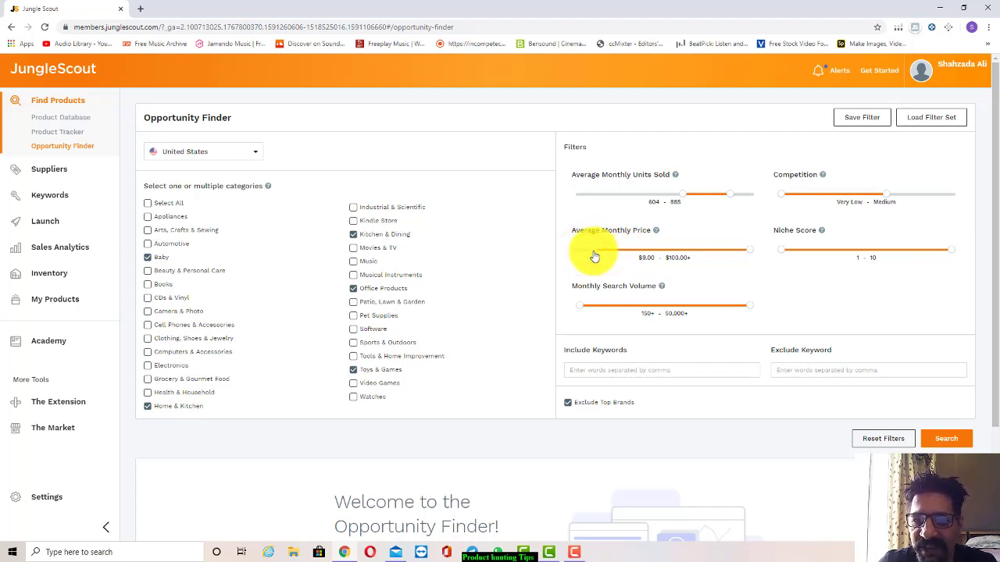
{"action": "left_click", "coordinate": [748, 251]}
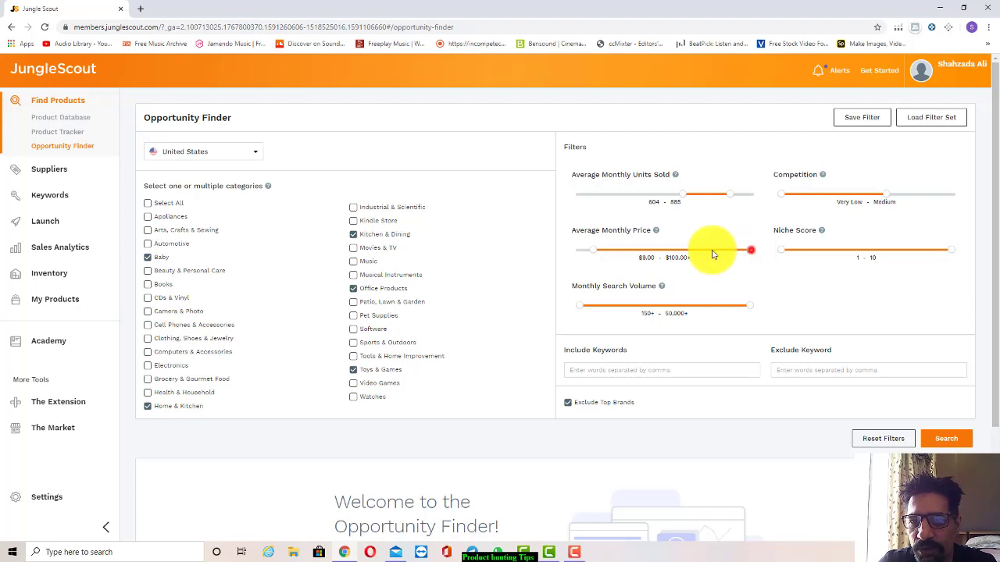
{"action": "left_click", "coordinate": [633, 256]}
{"action": "left_click_drag", "start_coordinate": [634, 258], "coordinate": [620, 260]}
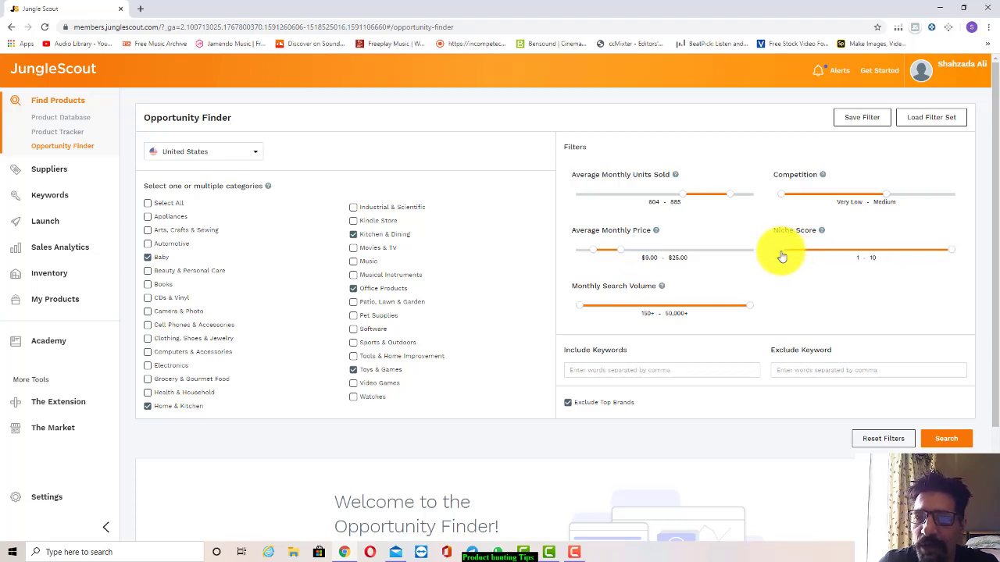
Set the niche score range to 6–10 and the monthly search volume range to about 6,935–29,496
{"action": "left_click_drag", "start_coordinate": [782, 256], "coordinate": [882, 252]}
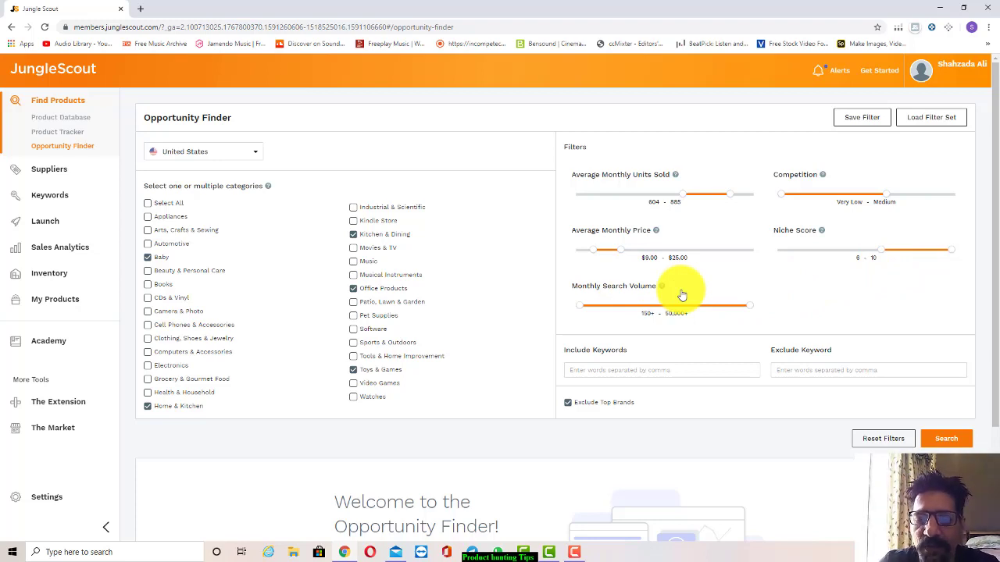
{"action": "left_click", "coordinate": [579, 305]}
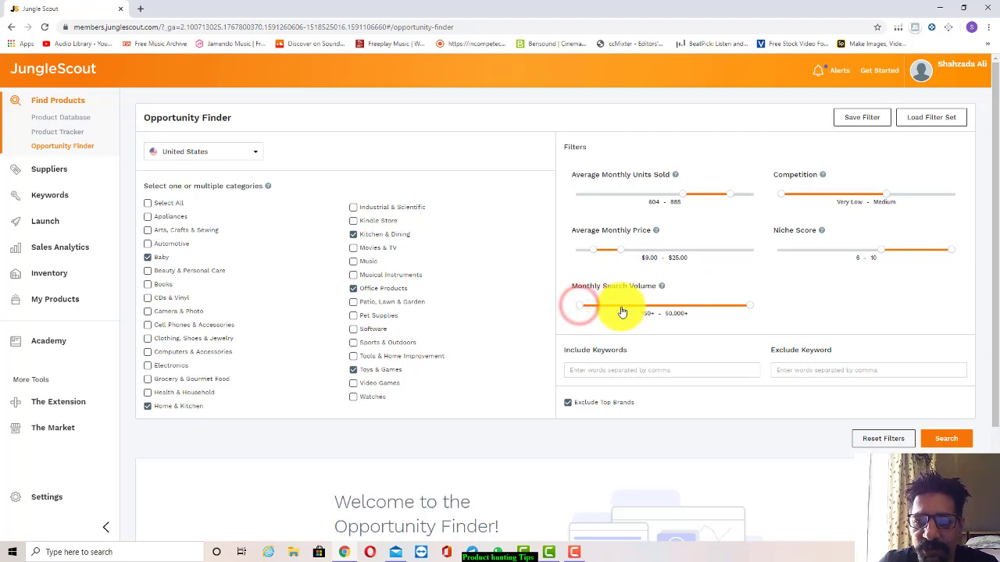
{"action": "left_click_drag", "start_coordinate": [622, 312], "coordinate": [606, 312]}
{"action": "left_click_drag", "start_coordinate": [607, 312], "coordinate": [603, 312]}
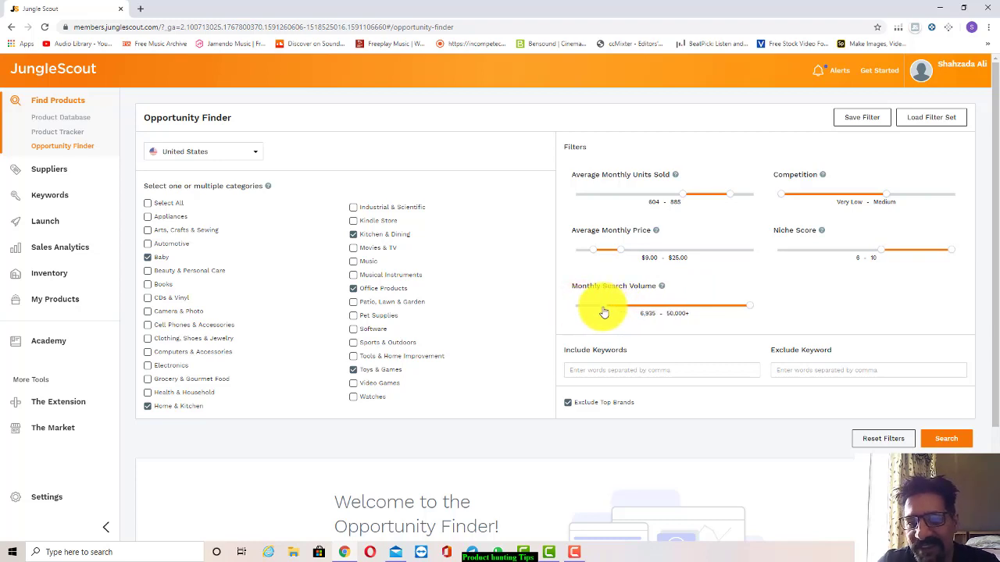
{"action": "left_click_drag", "start_coordinate": [748, 305], "coordinate": [677, 310]}
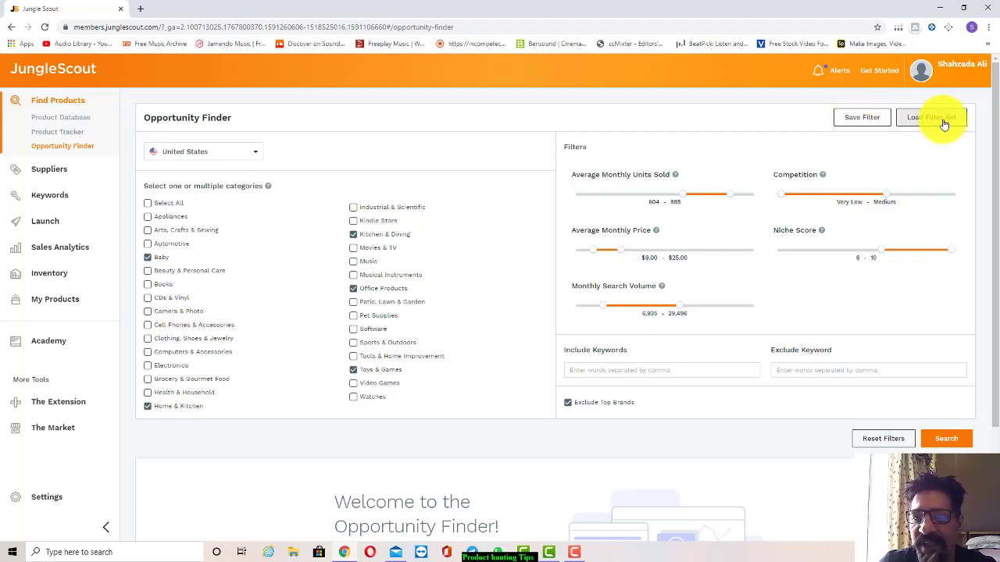
Run the niche search with top brands excluded and both keyword filters left empty
{"action": "left_click", "coordinate": [617, 370]}
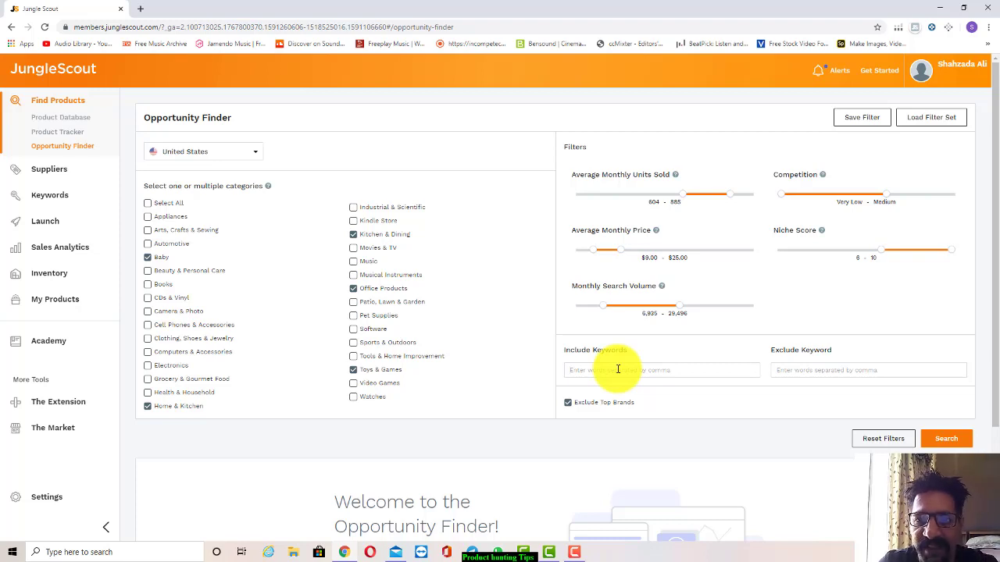
{"action": "left_click", "coordinate": [618, 370]}
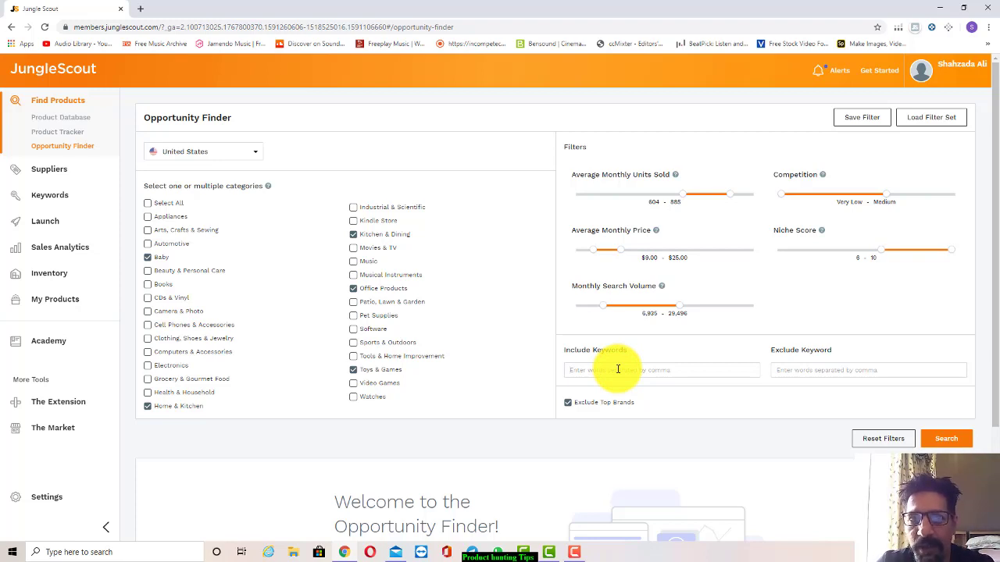
{"action": "left_click", "coordinate": [618, 369]}
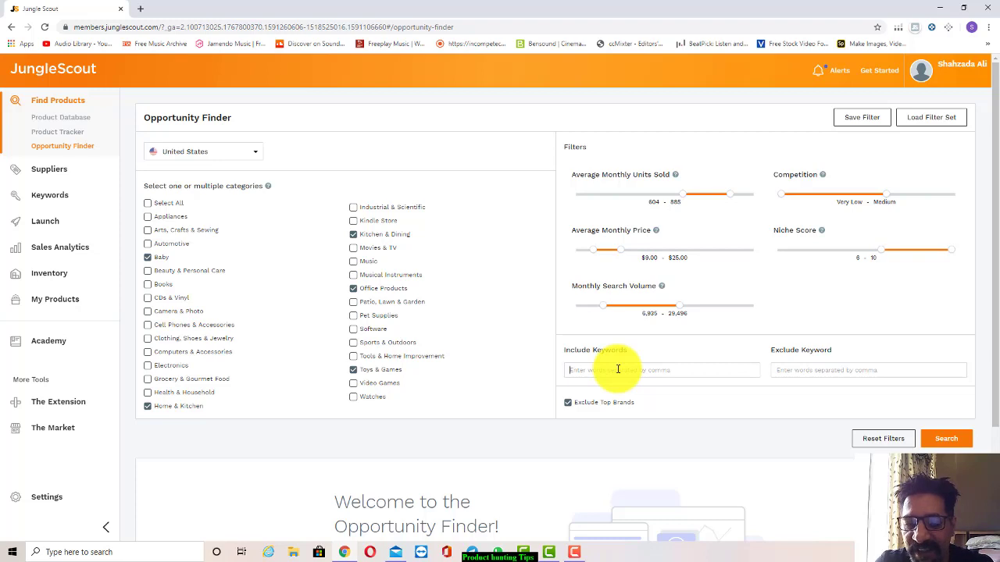
{"action": "left_click", "coordinate": [842, 371]}
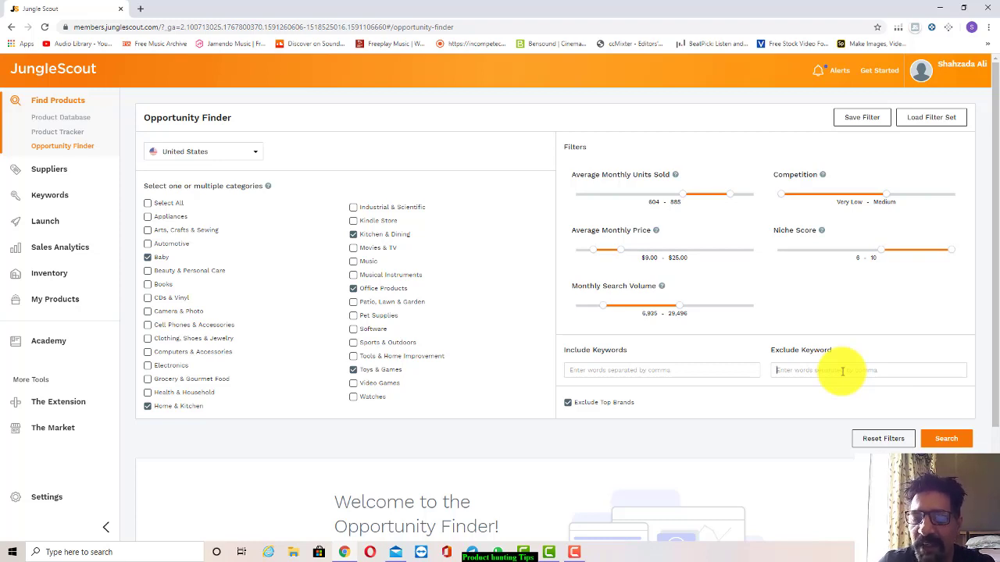
{"action": "left_click", "coordinate": [841, 372]}
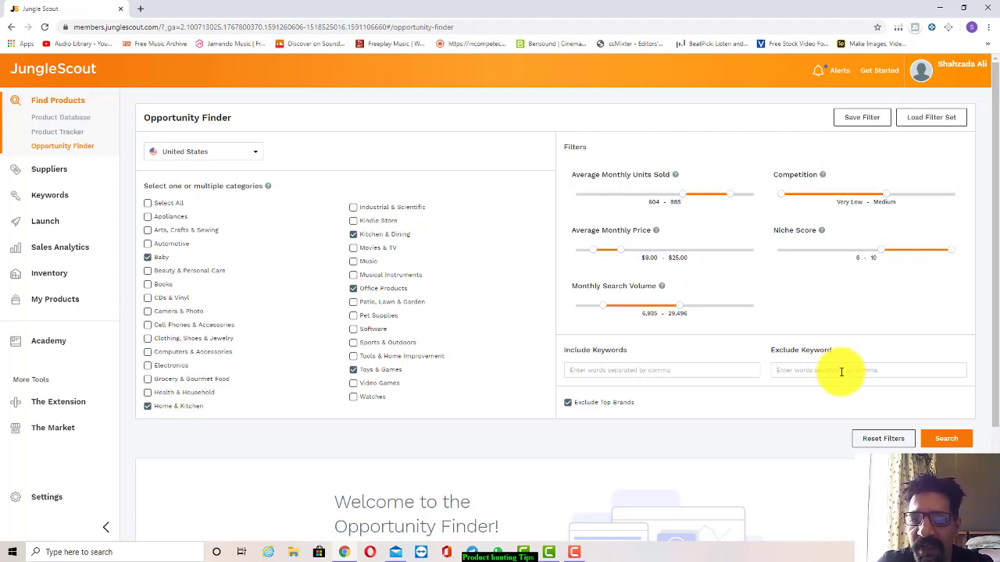
{"action": "left_click", "coordinate": [568, 404]}
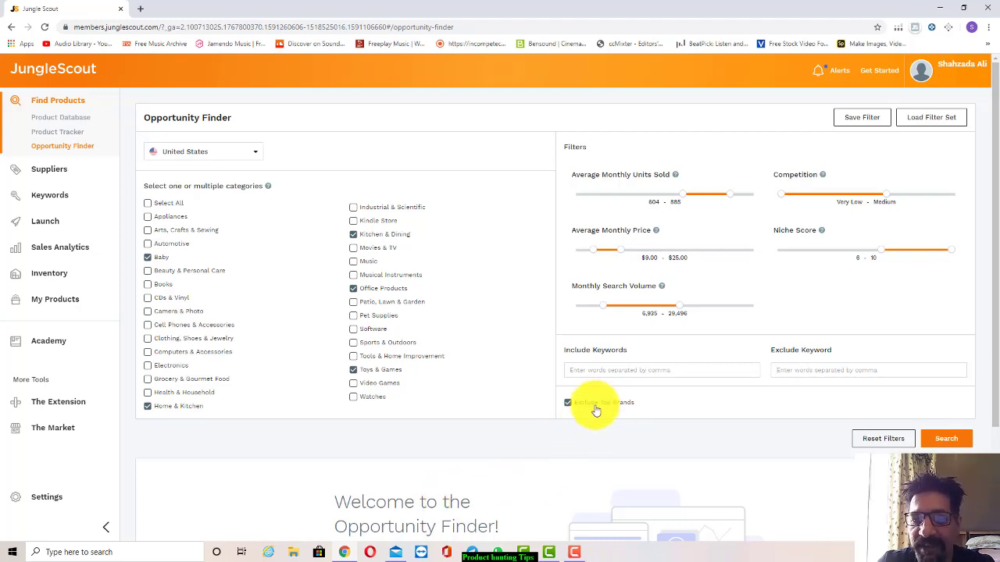
{"action": "left_click", "coordinate": [959, 442]}
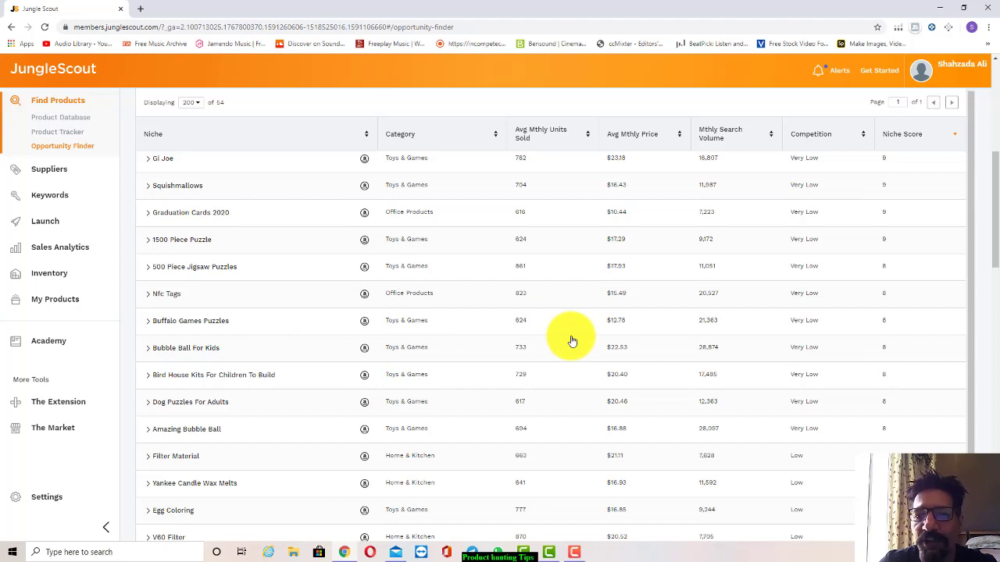
Enter "Puzzles, Puzzle," as the keywords to exclude from the niche results
{"action": "scroll", "coordinate": [571, 341], "scroll_direction": "up", "scroll_amount": 3}
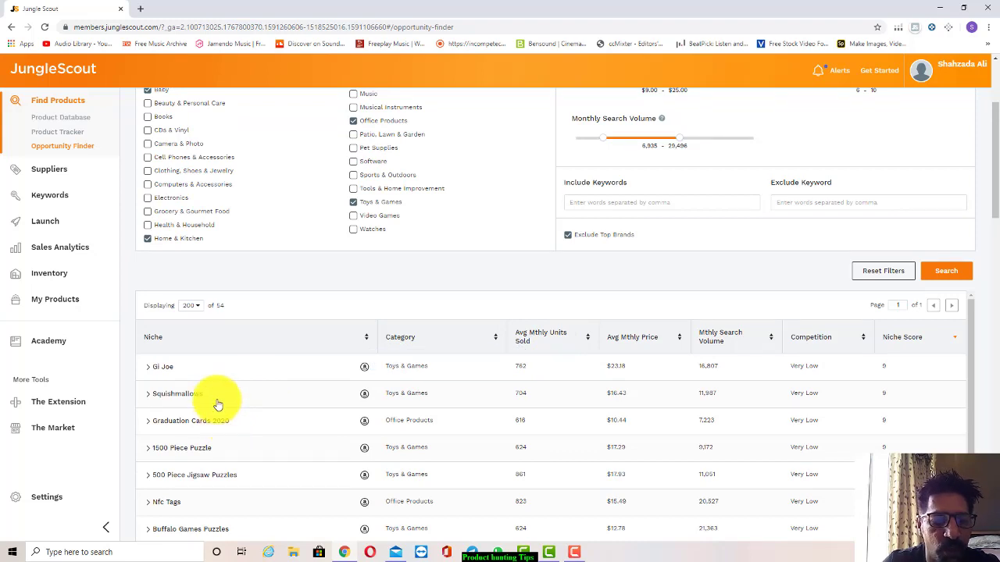
{"action": "scroll", "coordinate": [218, 404], "scroll_direction": "down", "scroll_amount": 1}
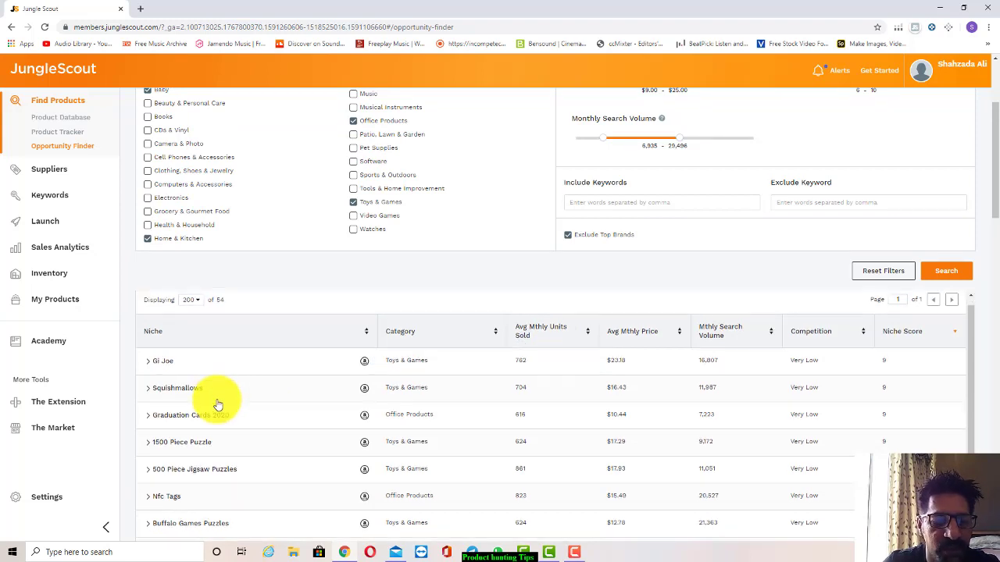
{"action": "left_click", "coordinate": [849, 203]}
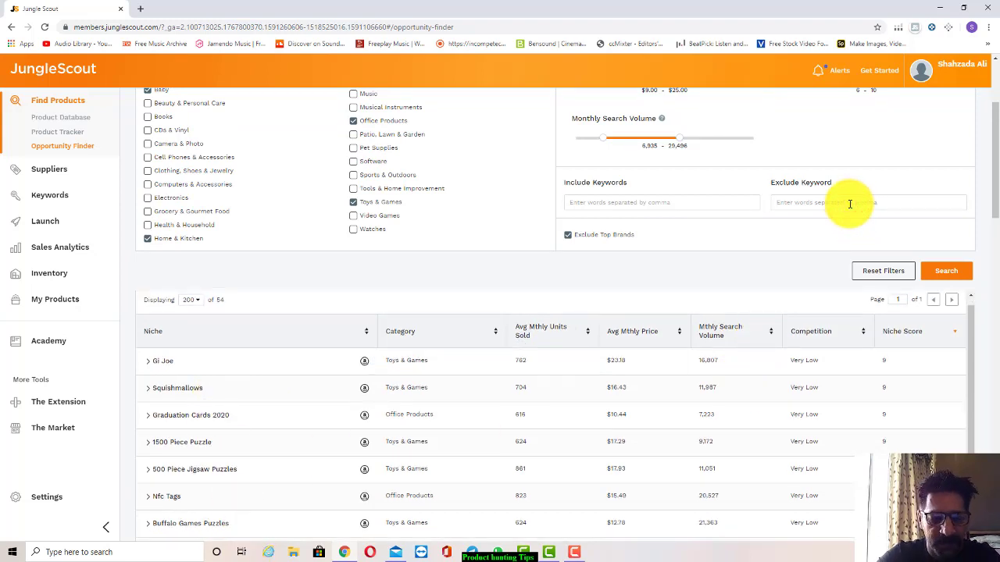
{"action": "type", "text": "Puzz"}
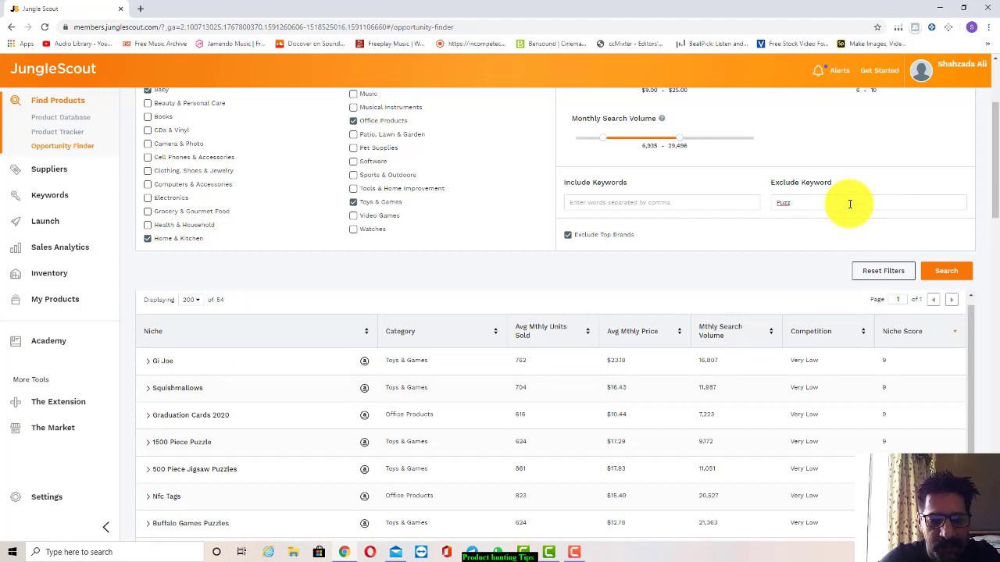
{"action": "type", "text": "les"}
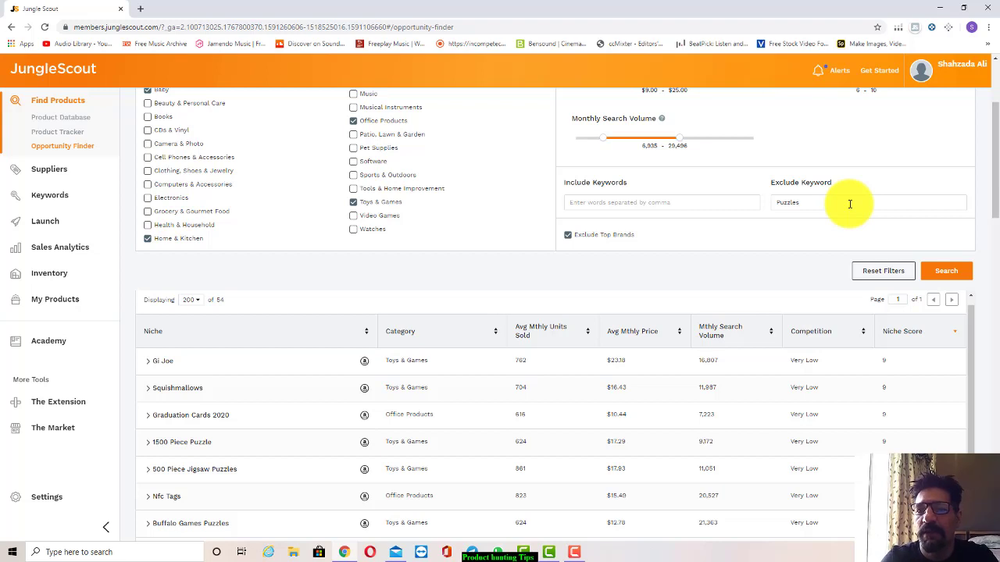
{"action": "type", "text": ", "}
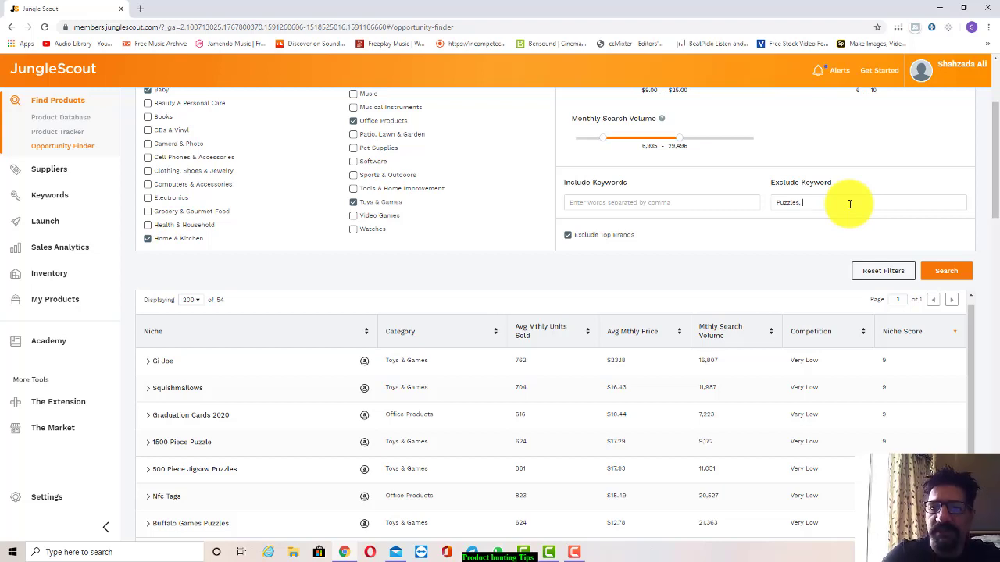
{"action": "type", "text": "Fuz"}
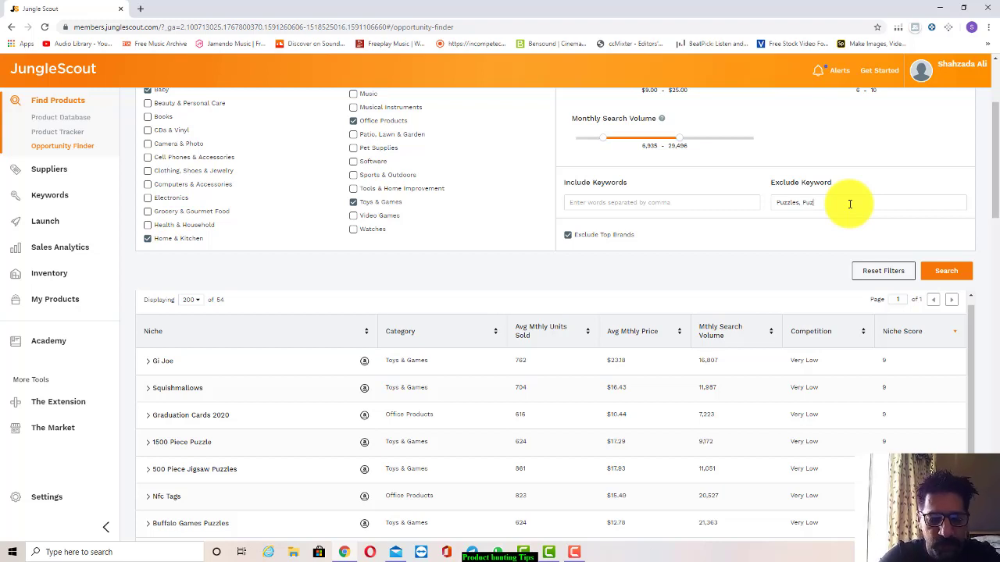
{"action": "type", "text": "zle,"}
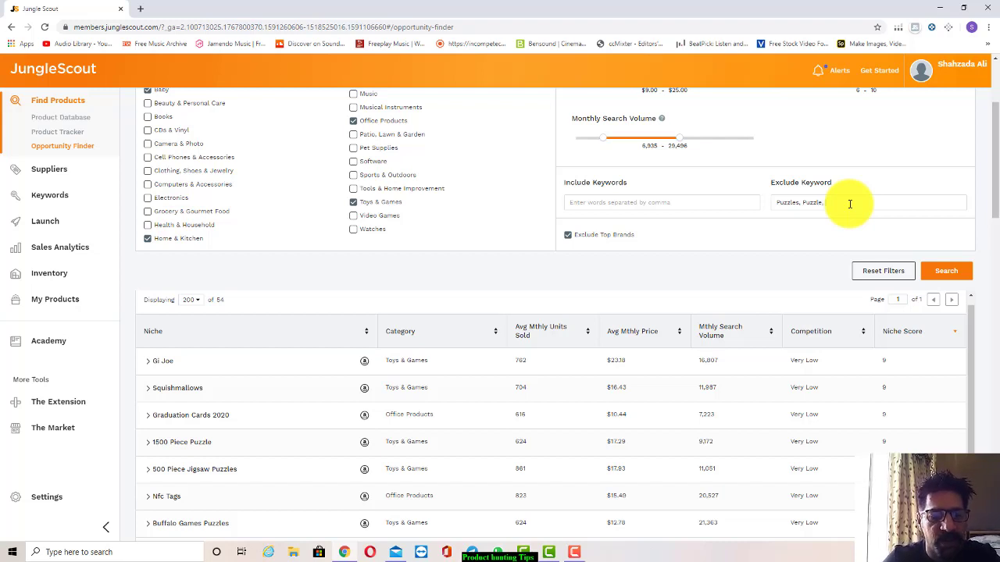
Check the niche list for other unwanted terms and run the search again with the excluded keywords applied
{"action": "scroll", "coordinate": [315, 391], "scroll_direction": "down", "scroll_amount": 2}
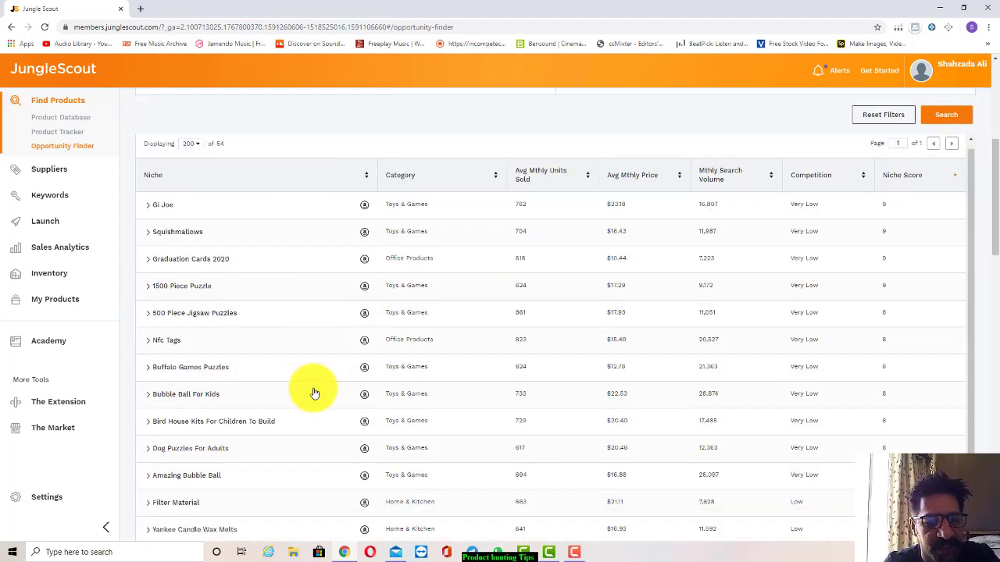
{"action": "scroll", "coordinate": [314, 393], "scroll_direction": "down", "scroll_amount": 1}
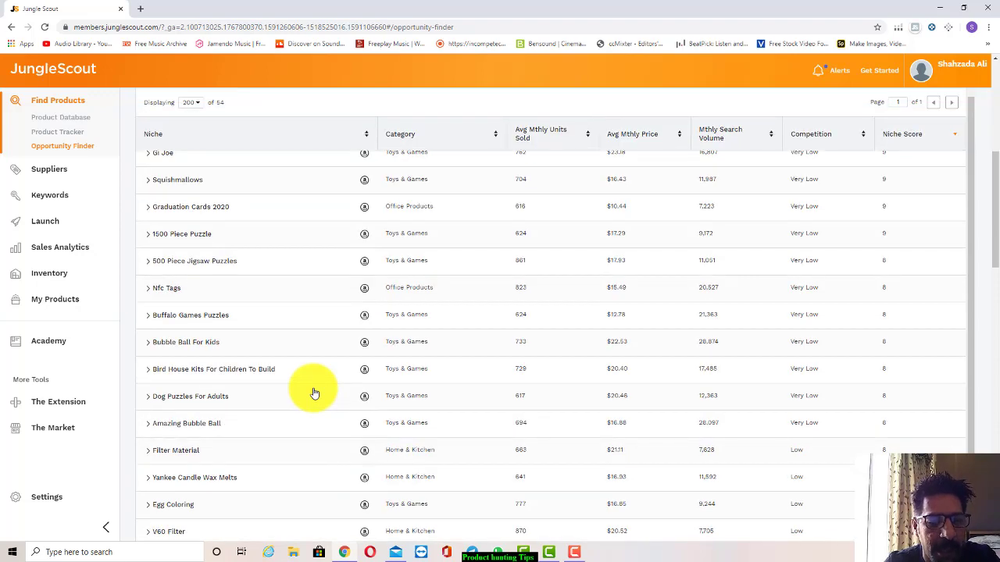
{"action": "scroll", "coordinate": [315, 393], "scroll_direction": "down", "scroll_amount": 2}
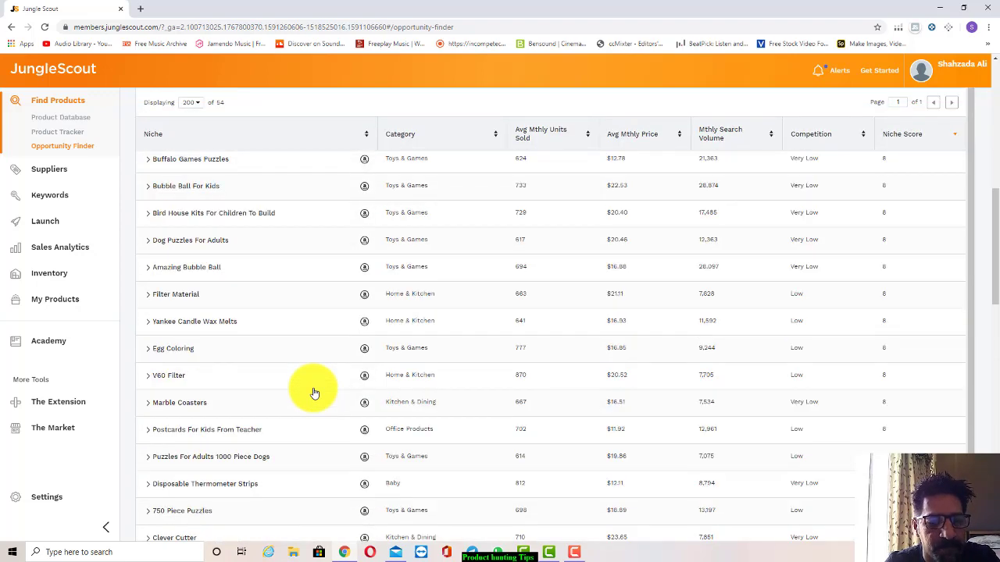
{"action": "scroll", "coordinate": [315, 393], "scroll_direction": "down", "scroll_amount": 2}
{"action": "scroll", "coordinate": [314, 393], "scroll_direction": "down", "scroll_amount": 3}
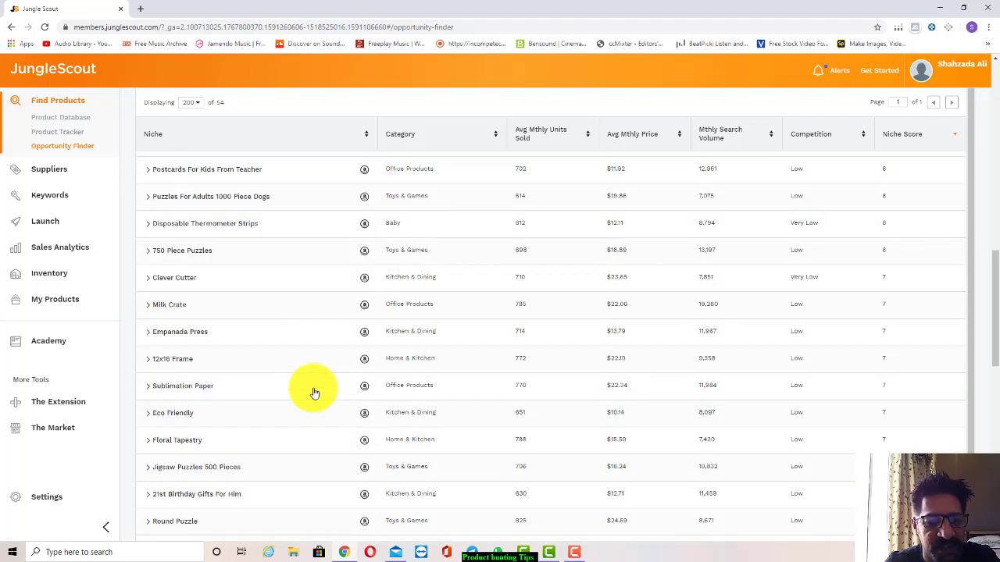
{"action": "scroll", "coordinate": [314, 393], "scroll_direction": "up", "scroll_amount": 4}
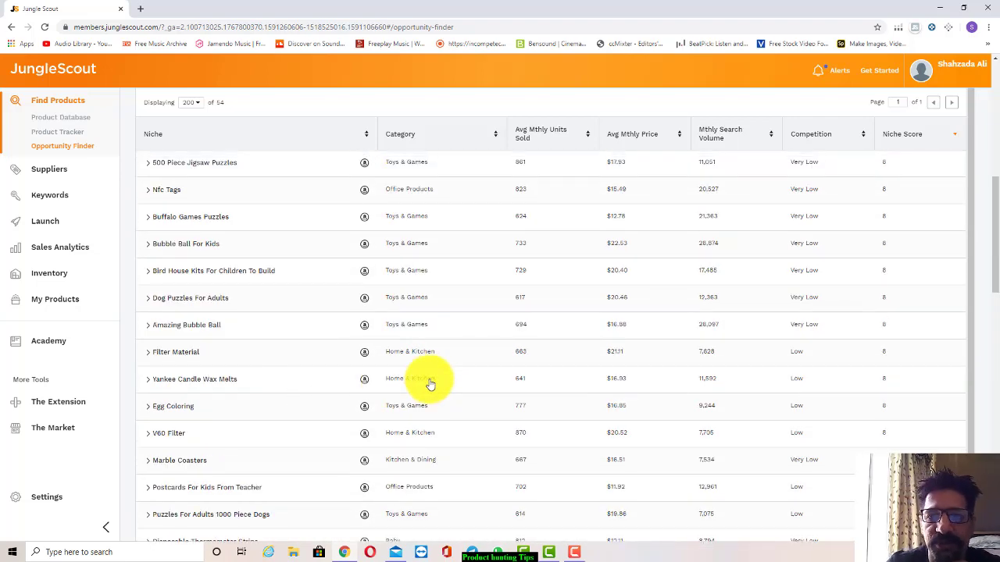
{"action": "scroll", "coordinate": [430, 383], "scroll_direction": "up", "scroll_amount": 3}
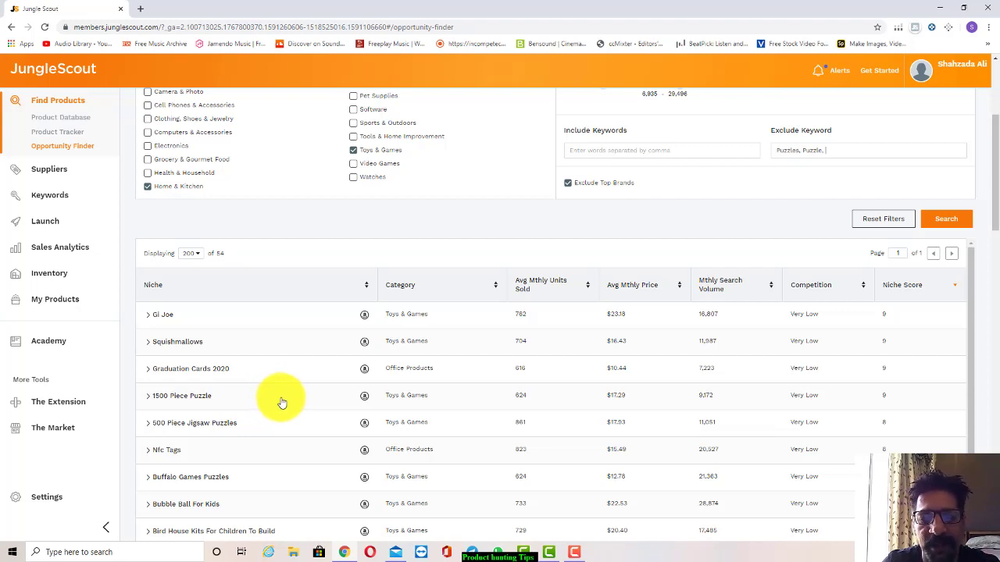
{"action": "left_click", "coordinate": [948, 218]}
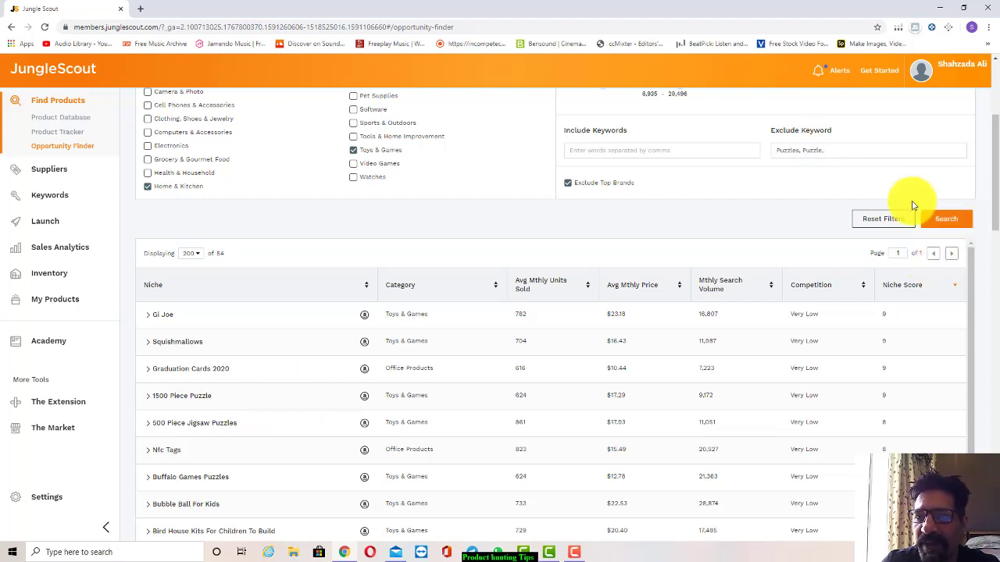
{"action": "left_click", "coordinate": [944, 218]}
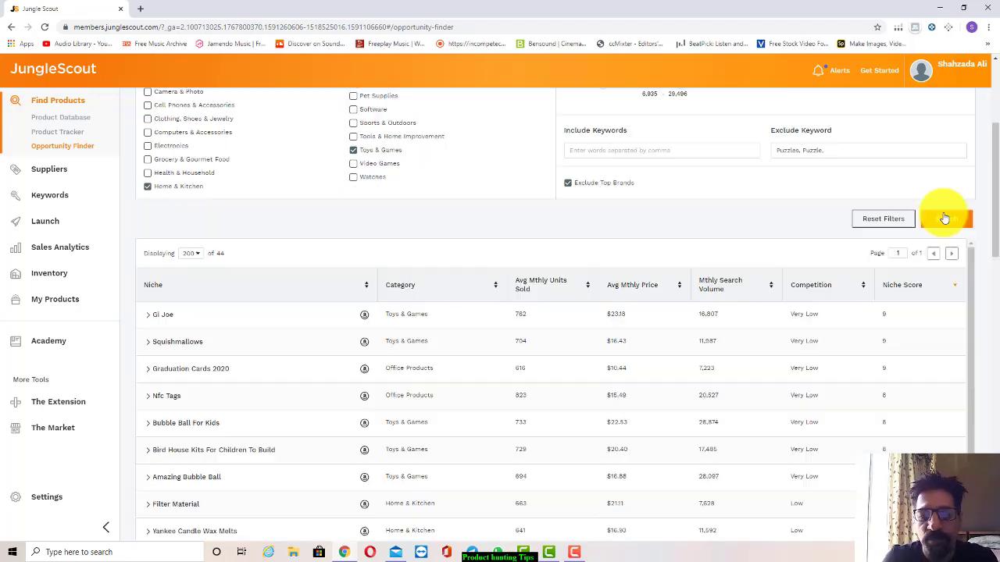
Review the filtered niches by niche score and open the Amazon search results for the Squishmallows niche
{"action": "scroll", "coordinate": [945, 218], "scroll_direction": "down", "scroll_amount": 3}
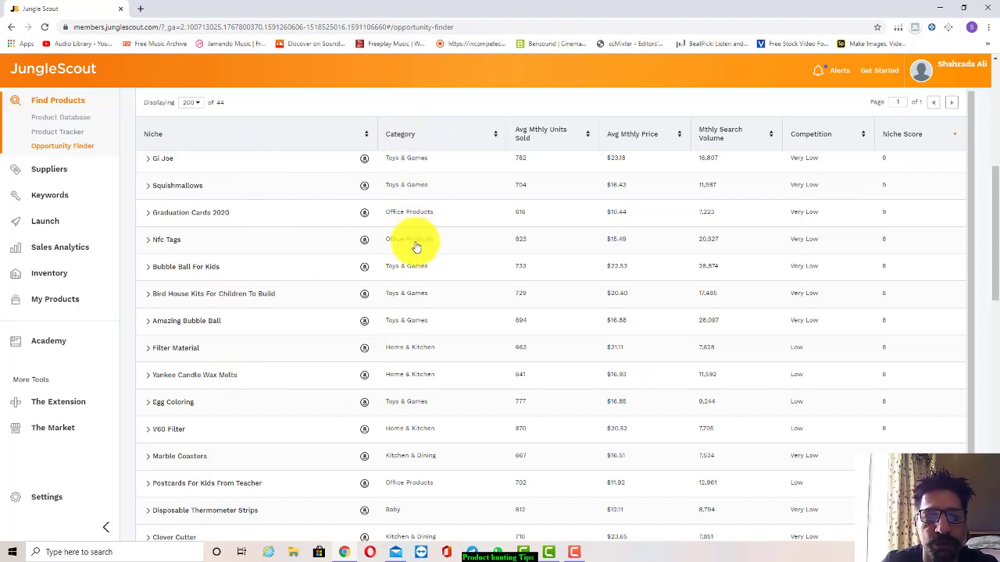
{"action": "scroll", "coordinate": [414, 336], "scroll_direction": "down", "scroll_amount": 1}
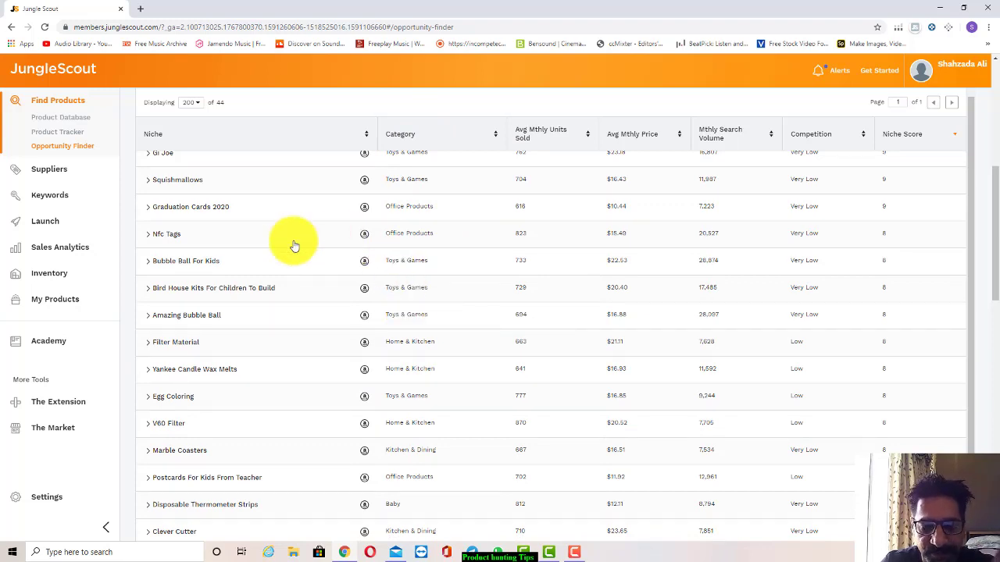
{"action": "scroll", "coordinate": [205, 265], "scroll_direction": "up", "scroll_amount": 1}
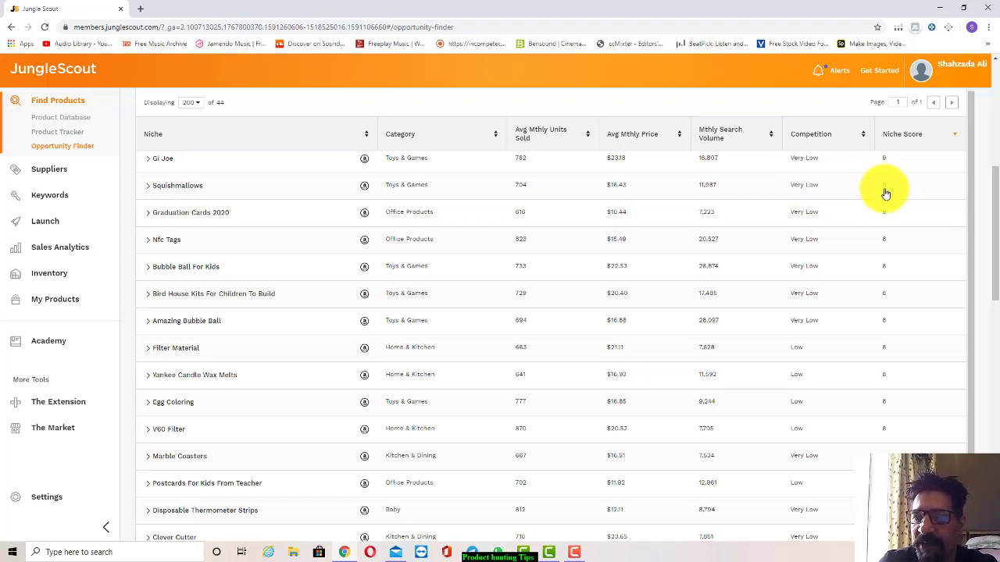
{"action": "left_click", "coordinate": [364, 191]}
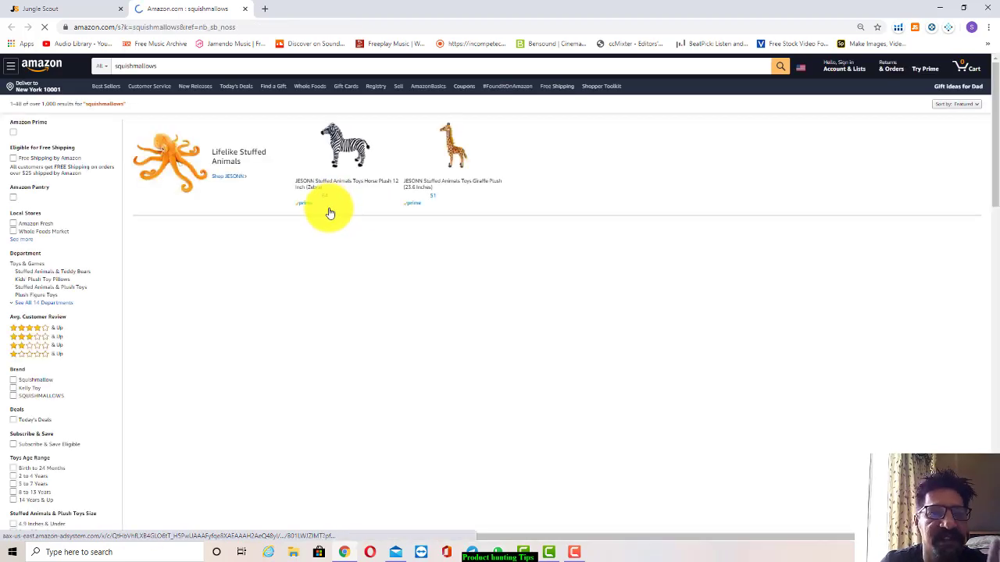
Return to the Jungle Scout niche list, review the lower-scored niches and open the Amazon search results for Wire Baskets
{"action": "left_click", "coordinate": [45, 10]}
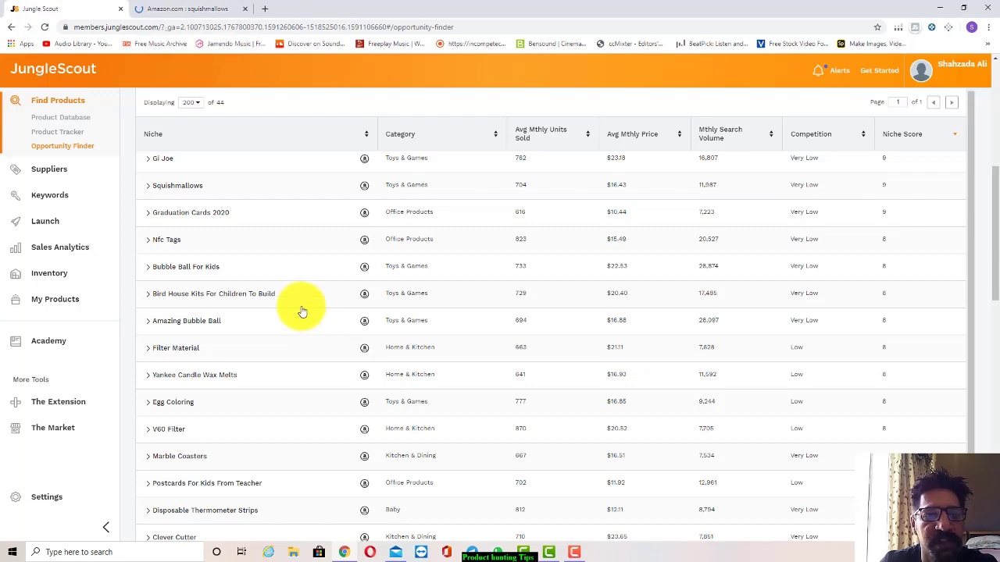
{"action": "scroll", "coordinate": [302, 312], "scroll_direction": "down", "scroll_amount": 2}
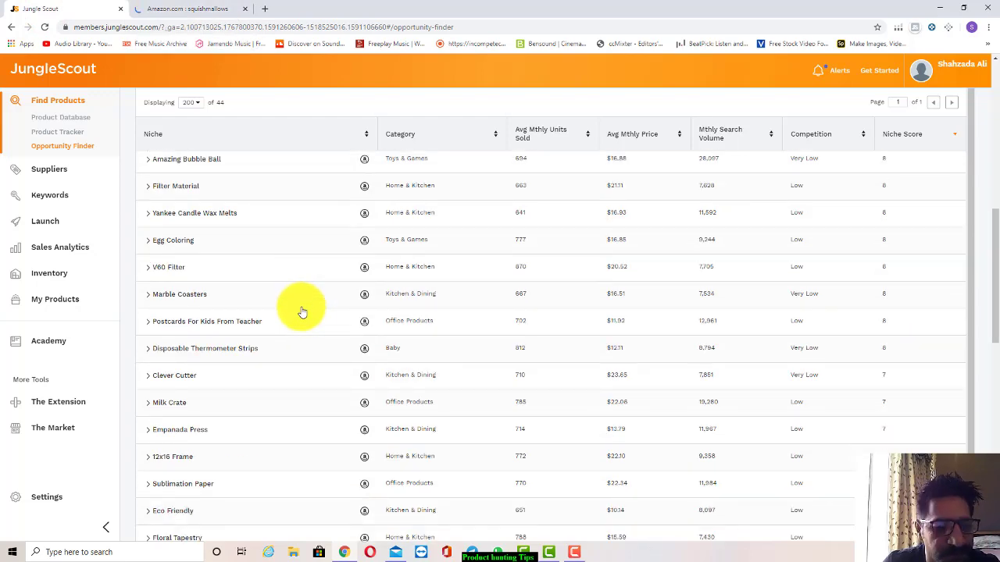
{"action": "scroll", "coordinate": [302, 311], "scroll_direction": "down", "scroll_amount": 2}
{"action": "scroll", "coordinate": [303, 312], "scroll_direction": "down", "scroll_amount": 1}
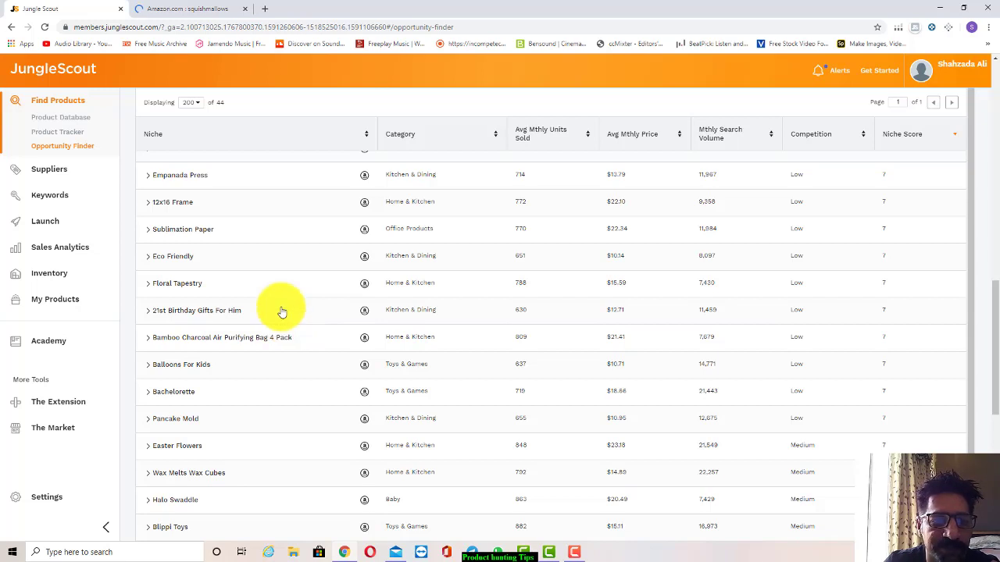
{"action": "scroll", "coordinate": [281, 279], "scroll_direction": "down", "scroll_amount": 3}
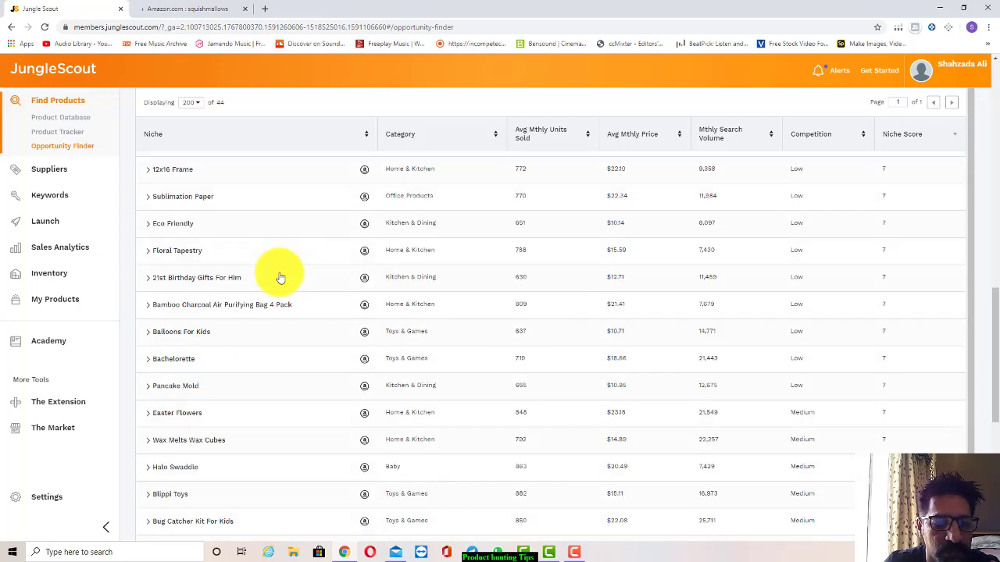
{"action": "scroll", "coordinate": [280, 278], "scroll_direction": "down", "scroll_amount": 1}
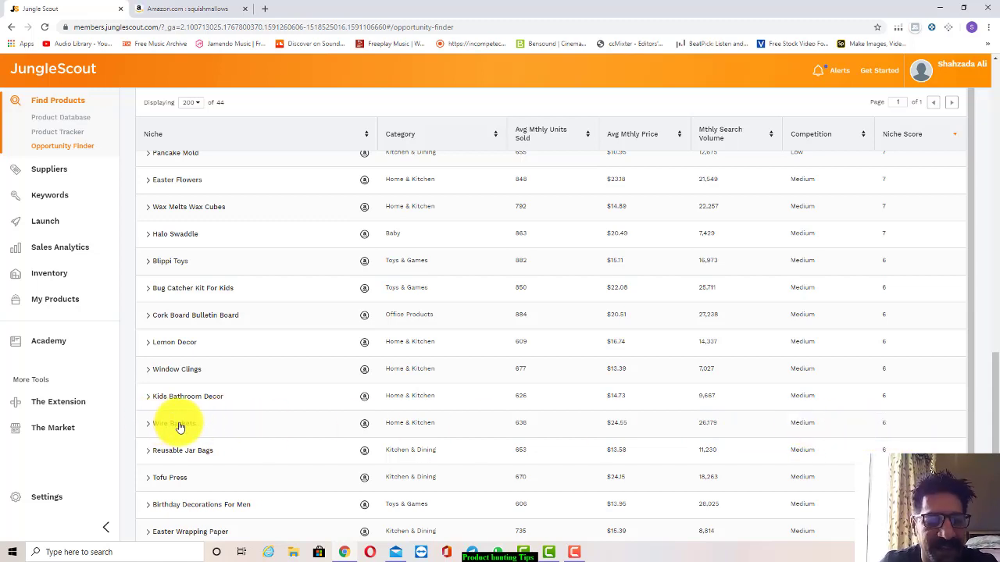
{"action": "left_click", "coordinate": [364, 423]}
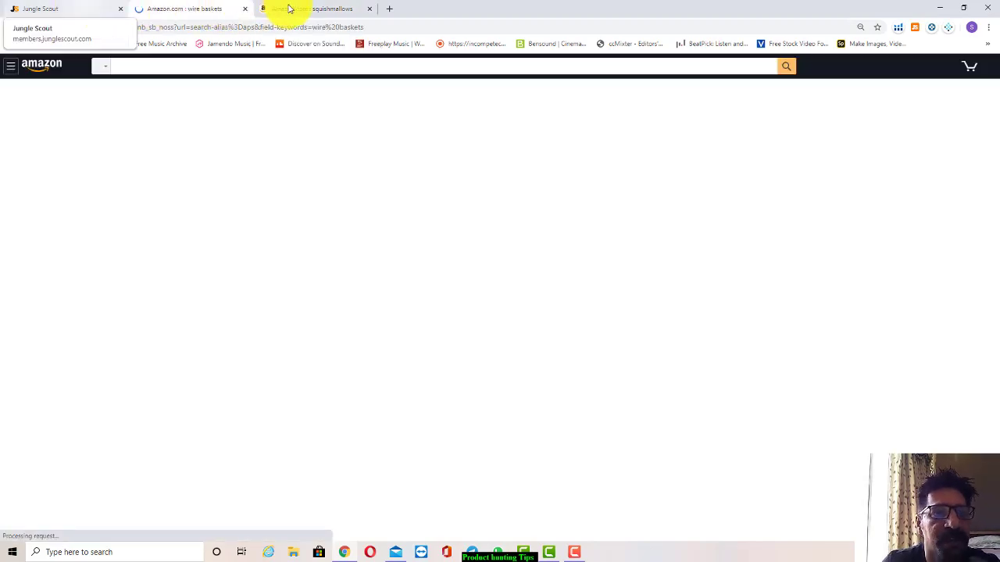
Go back to the niche list and open the Amazon search results for the Ludo niche
{"action": "left_click", "coordinate": [43, 9]}
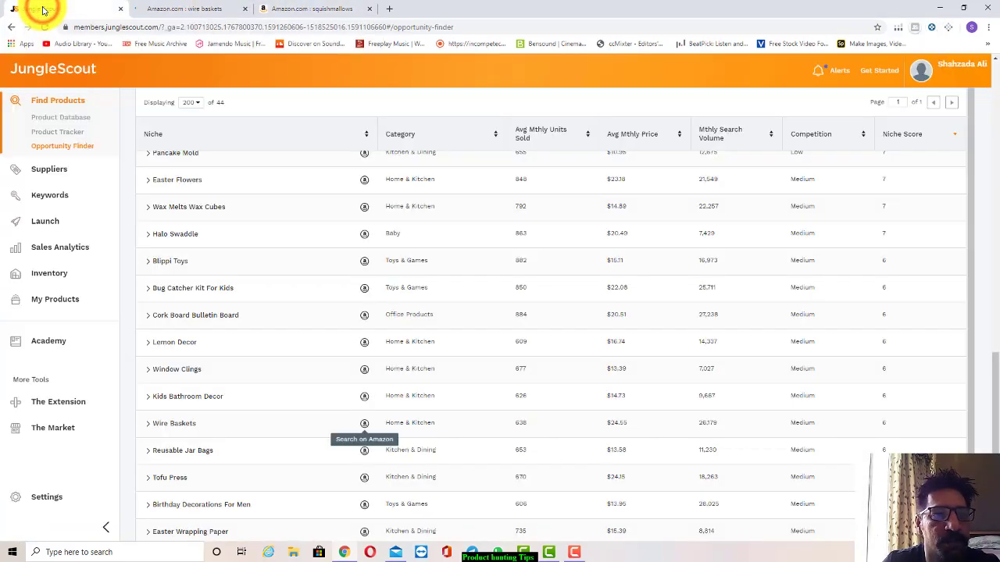
{"action": "scroll", "coordinate": [297, 247], "scroll_direction": "down", "scroll_amount": 3}
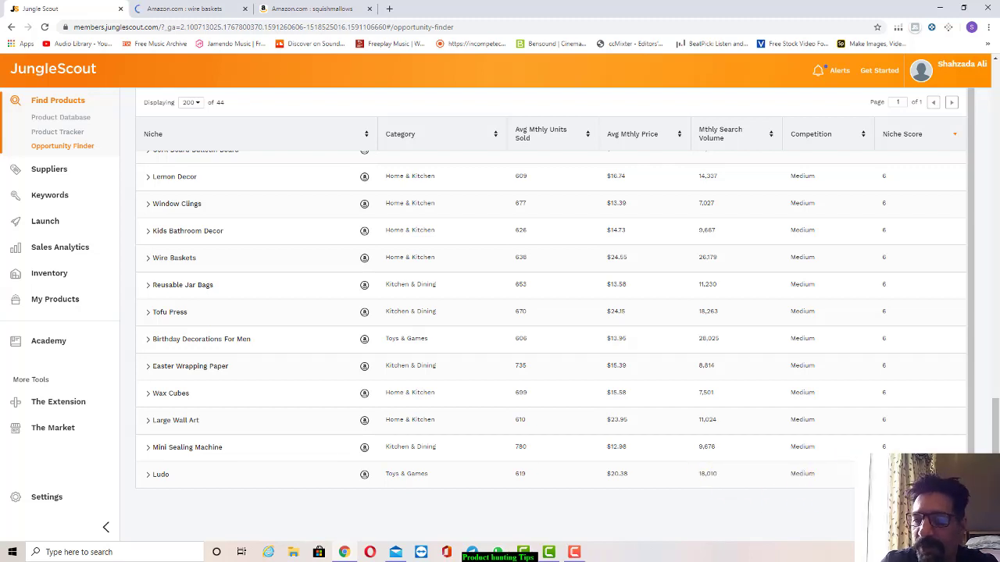
{"action": "left_click", "coordinate": [364, 478]}
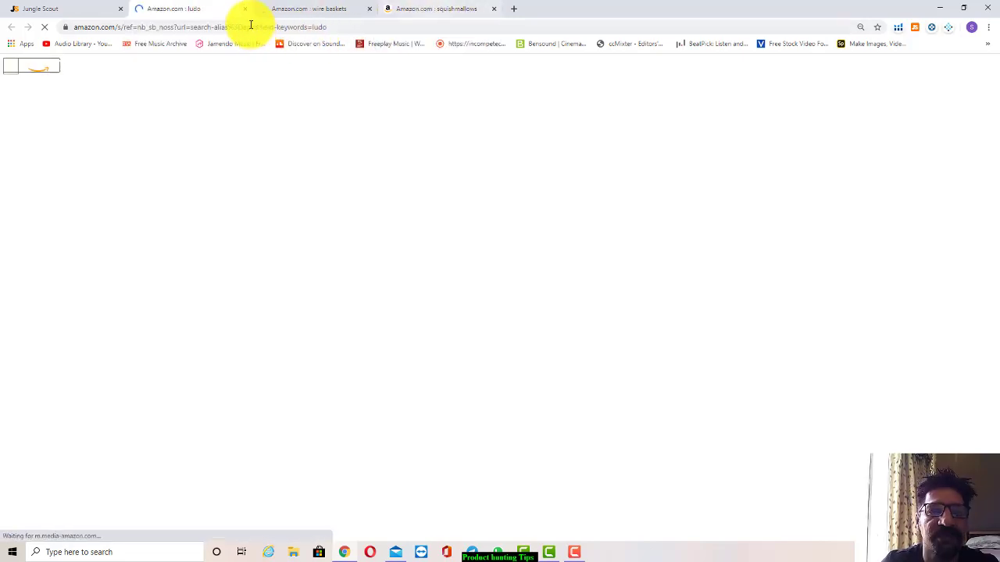
Look through the Amazon search results for squishmallows, checking the products, prices and review counts
{"action": "left_click", "coordinate": [452, 8]}
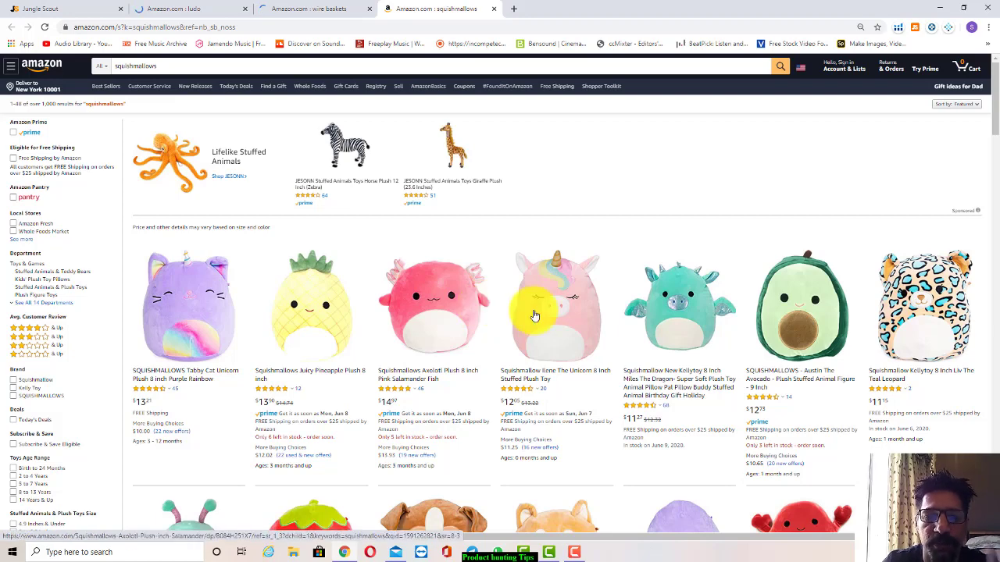
{"action": "scroll", "coordinate": [546, 312], "scroll_direction": "down", "scroll_amount": 3}
{"action": "scroll", "coordinate": [591, 305], "scroll_direction": "down", "scroll_amount": 4}
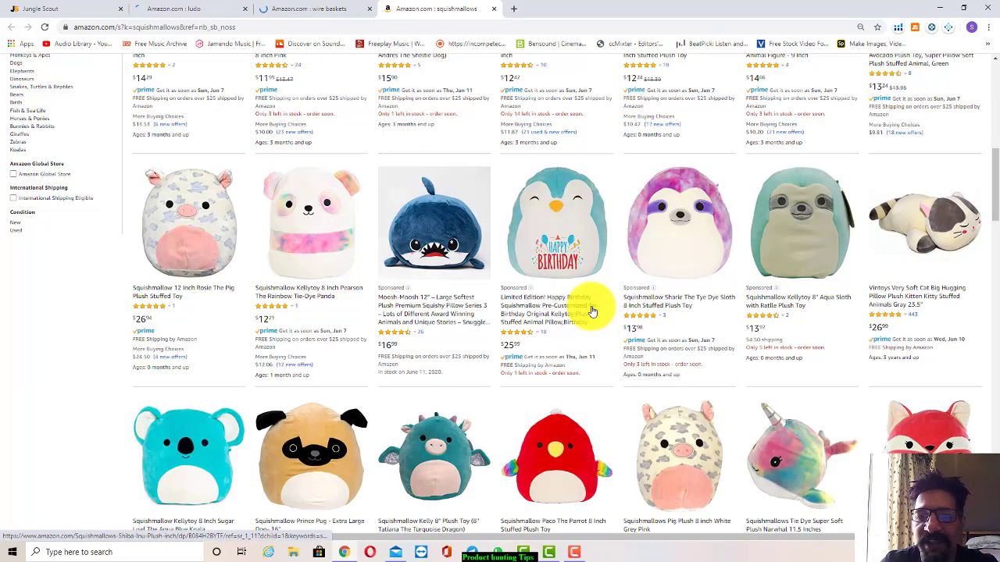
{"action": "scroll", "coordinate": [649, 320], "scroll_direction": "down", "scroll_amount": 5}
{"action": "scroll", "coordinate": [703, 333], "scroll_direction": "down", "scroll_amount": 5}
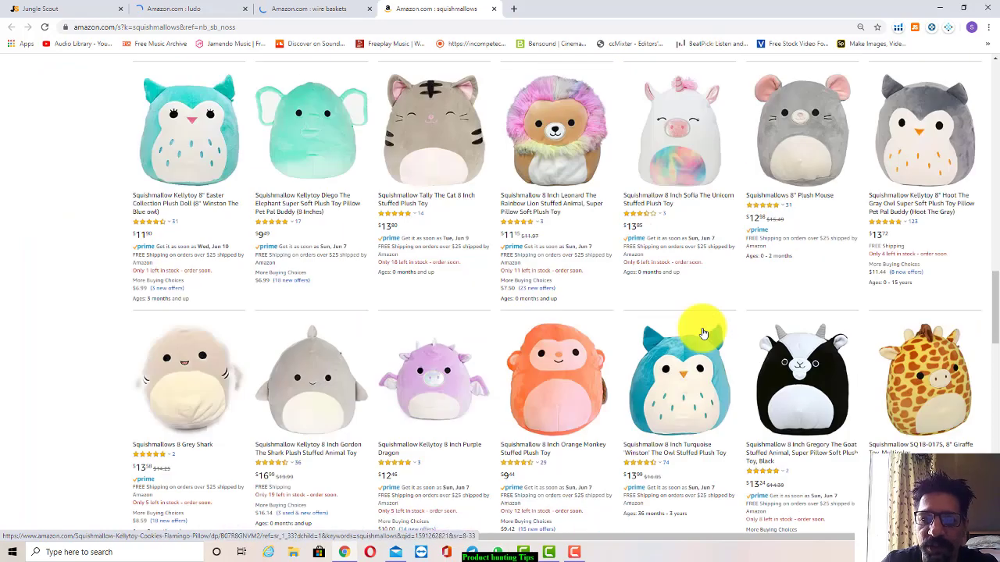
{"action": "scroll", "coordinate": [703, 333], "scroll_direction": "down", "scroll_amount": 2}
{"action": "scroll", "coordinate": [703, 334], "scroll_direction": "down", "scroll_amount": 3}
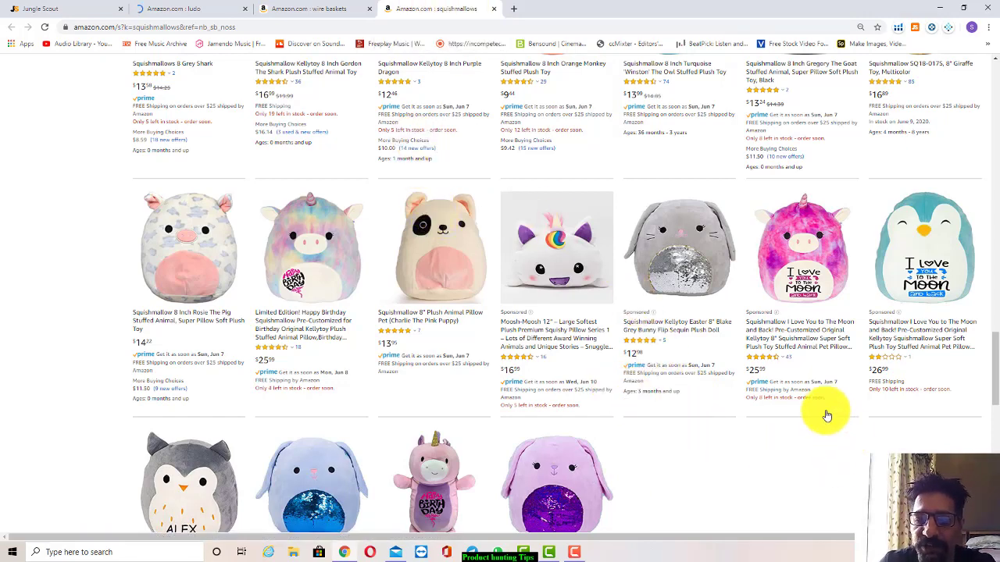
{"action": "scroll", "coordinate": [812, 443], "scroll_direction": "up", "scroll_amount": 15}
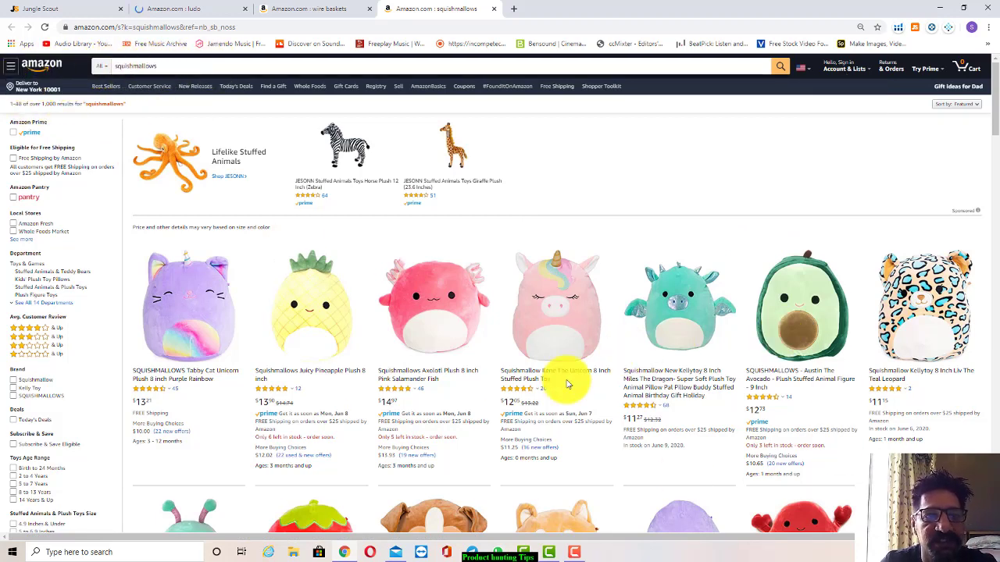
Run the Jungle Scout extension on the squishmallows results and widen its product table to show all columns
{"action": "left_click", "coordinate": [914, 28]}
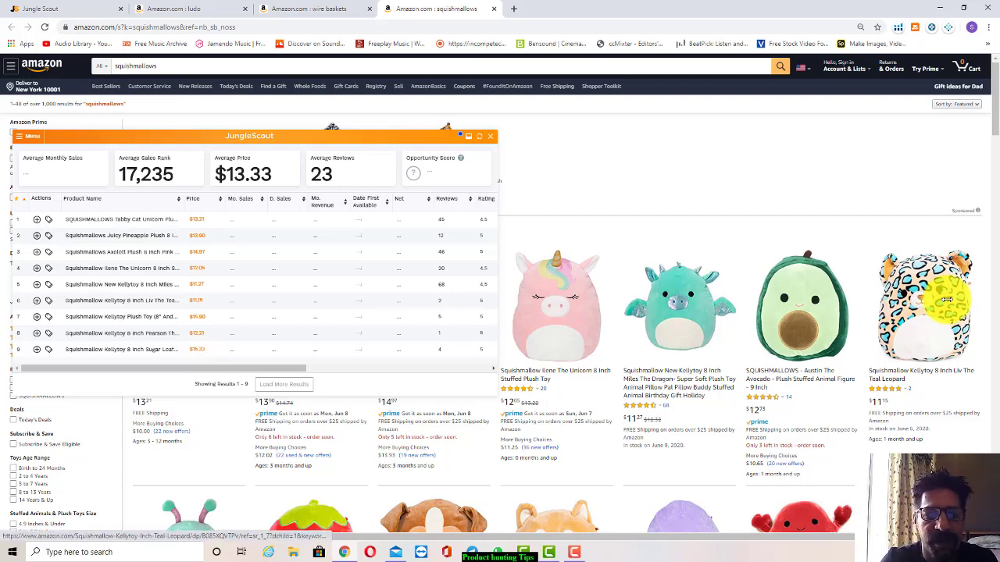
{"action": "left_click_drag", "start_coordinate": [947, 299], "coordinate": [947, 300]}
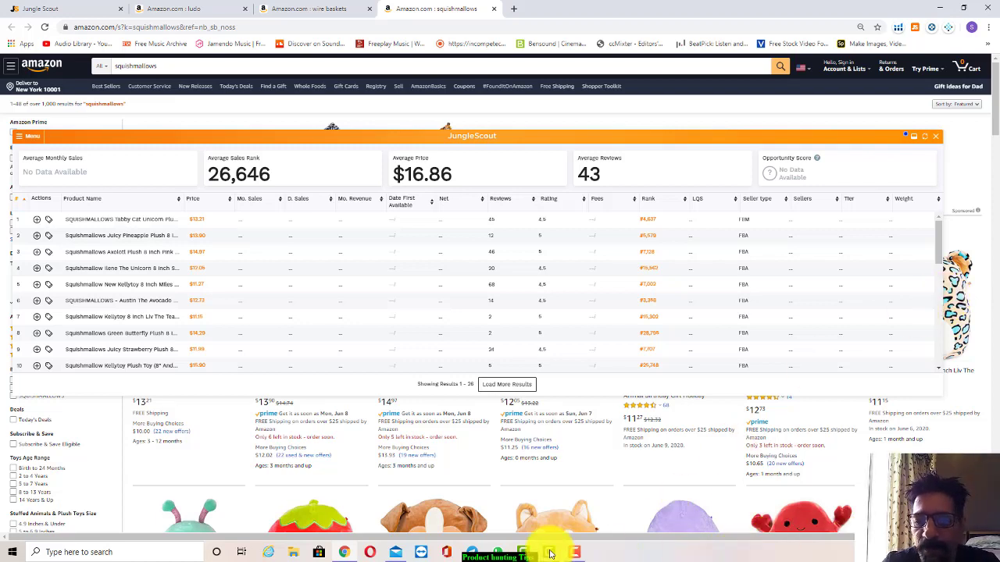
{"action": "left_click", "coordinate": [573, 554]}
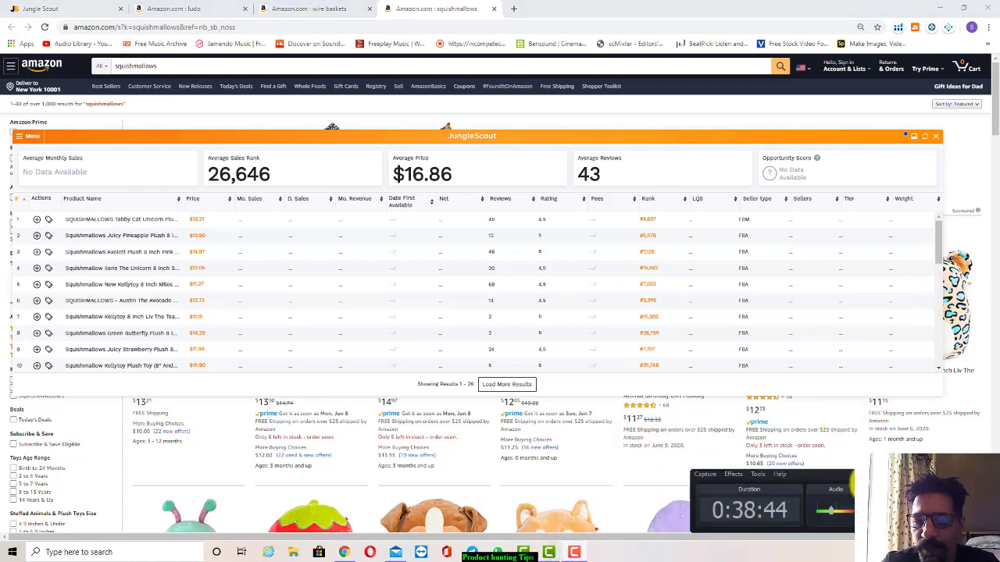
{"action": "left_click", "coordinate": [572, 554]}
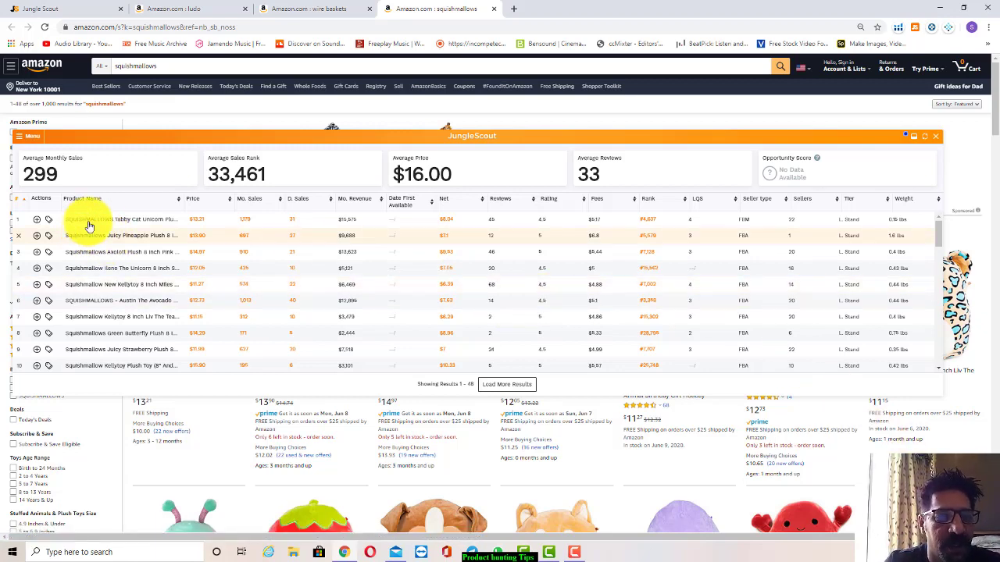
Examine the ratings, review counts and other sales figures of the squishmallows products in the Jungle Scout table
{"action": "mouse_move", "coordinate": [97, 221]}
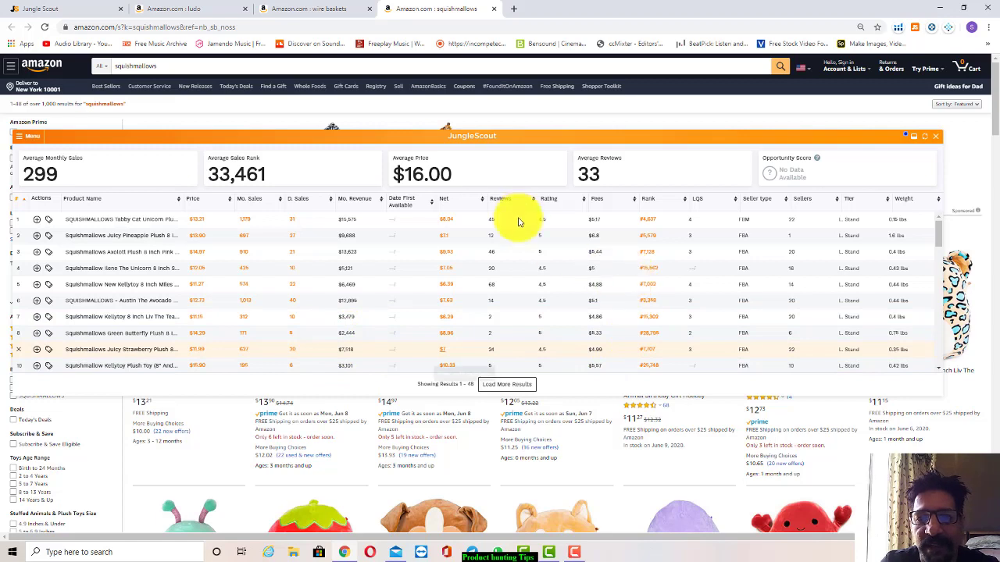
{"action": "left_click", "coordinate": [545, 225]}
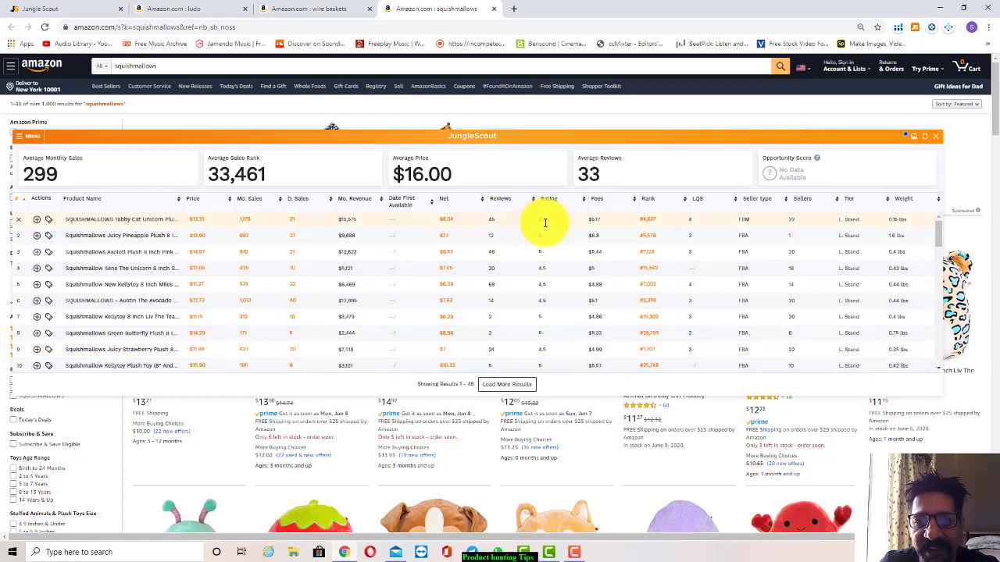
{"action": "left_click", "coordinate": [552, 320]}
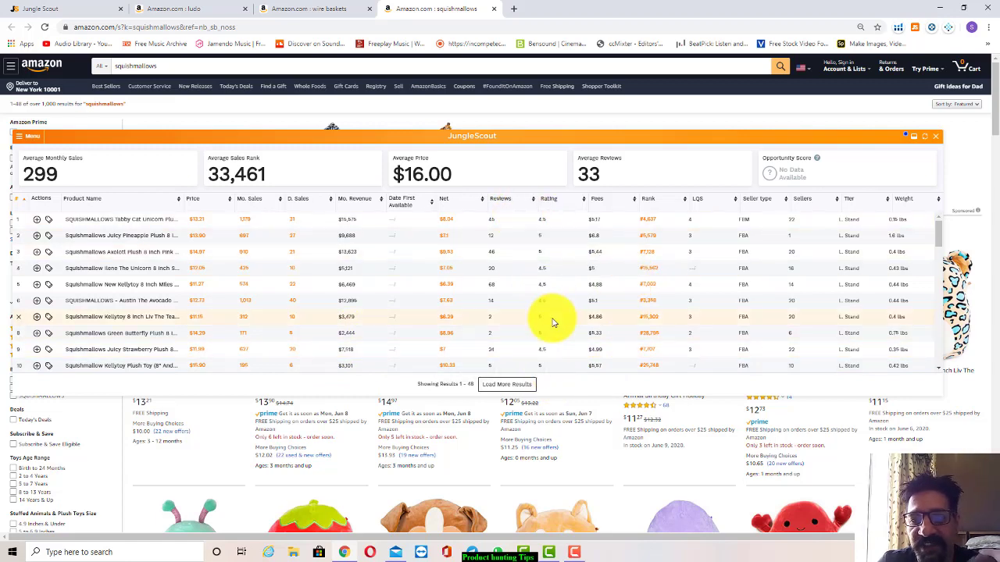
{"action": "left_click", "coordinate": [543, 255]}
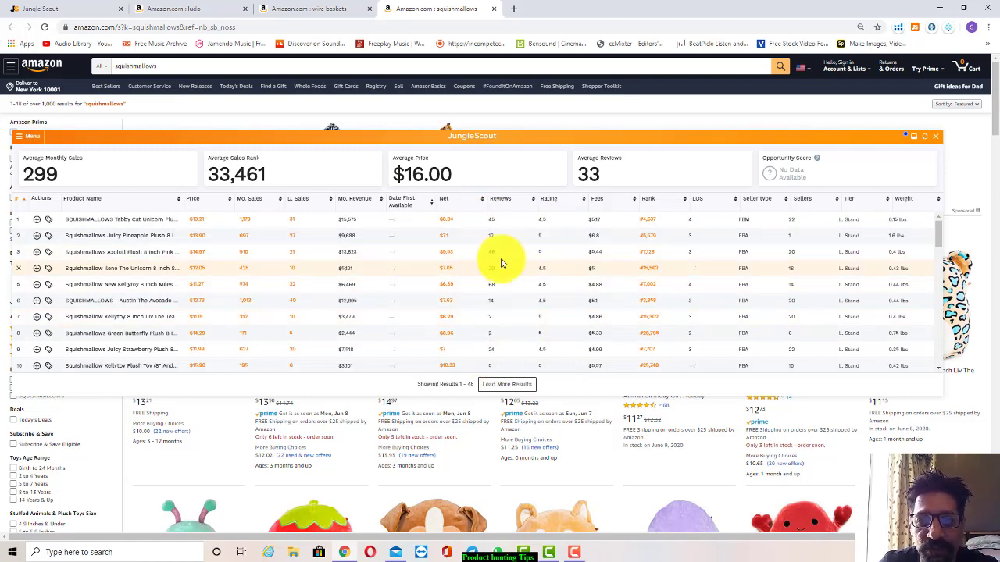
{"action": "left_click", "coordinate": [500, 219]}
{"action": "left_click", "coordinate": [508, 363]}
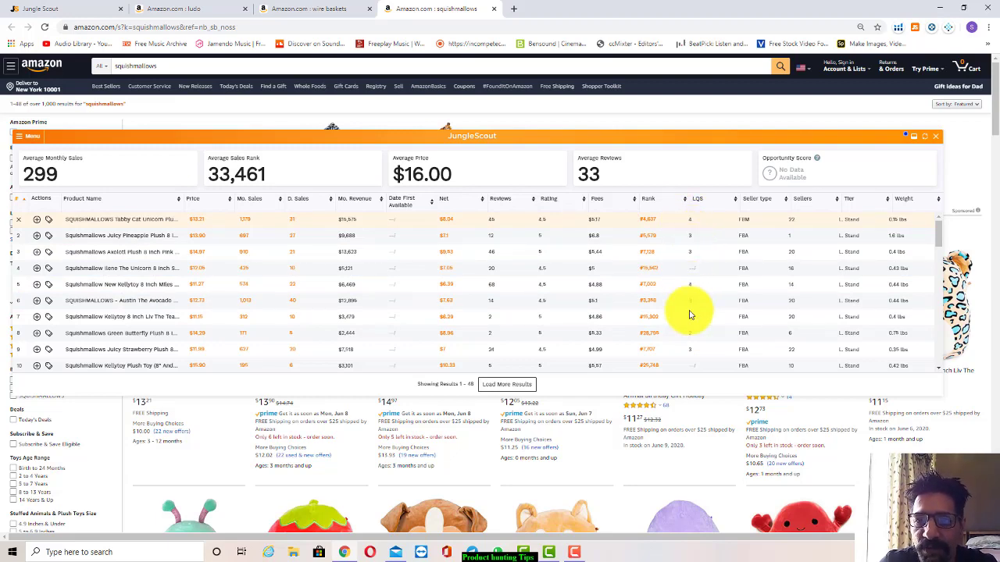
{"action": "scroll", "coordinate": [689, 312], "scroll_direction": "down", "scroll_amount": 3}
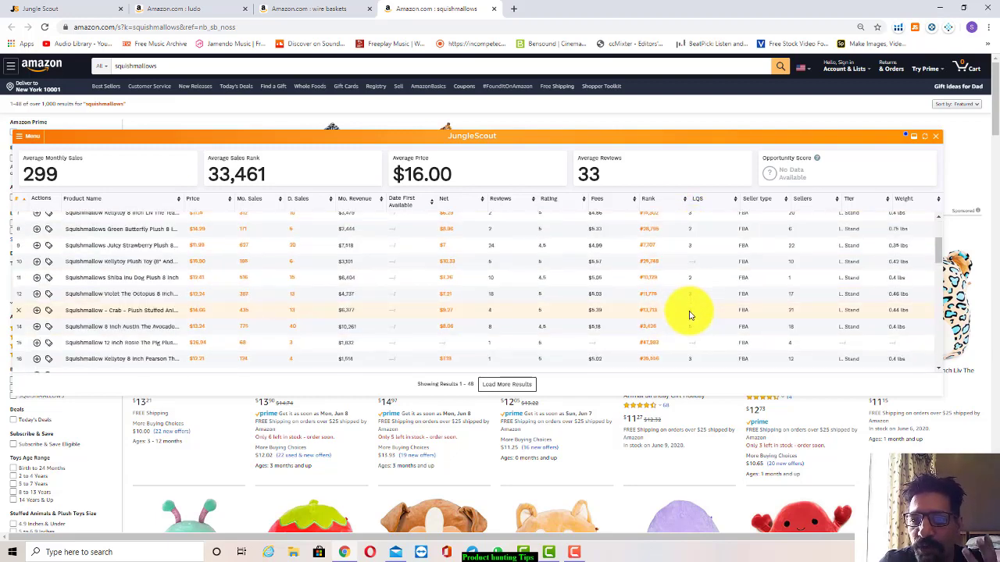
{"action": "scroll", "coordinate": [689, 313], "scroll_direction": "up", "scroll_amount": 3}
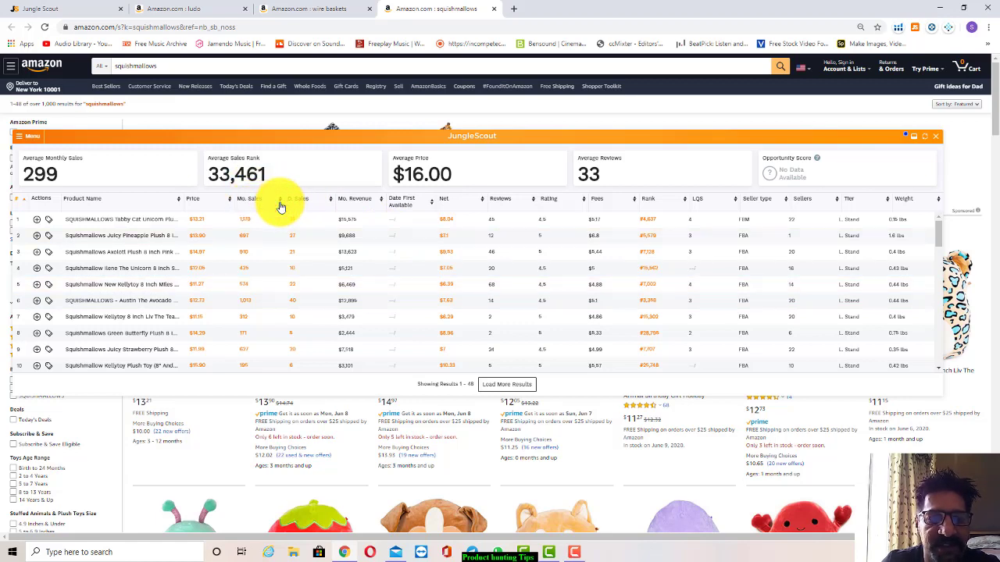
Sort the squishmallows products by monthly revenue from highest to lowest
{"action": "left_click", "coordinate": [381, 201]}
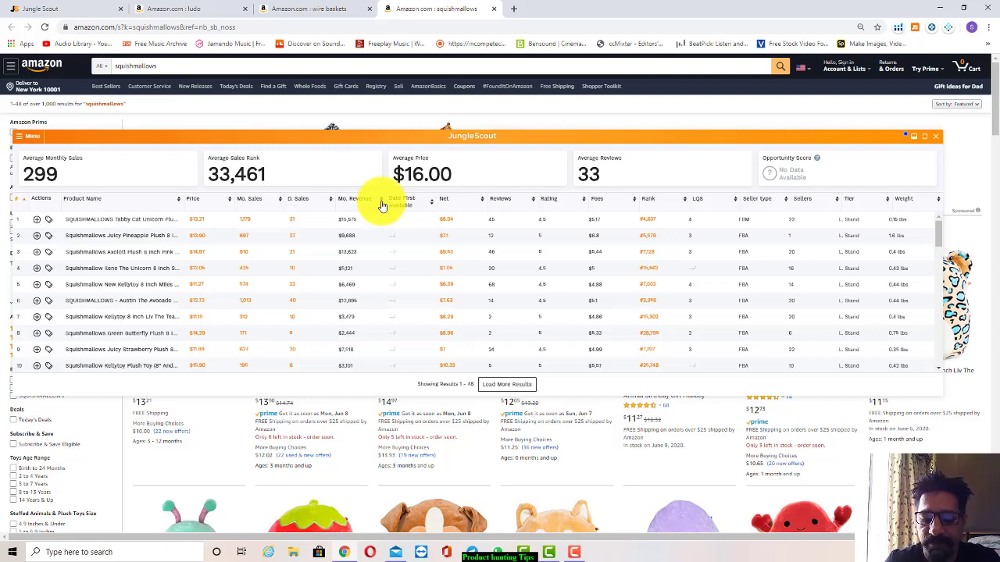
{"action": "left_click", "coordinate": [382, 205]}
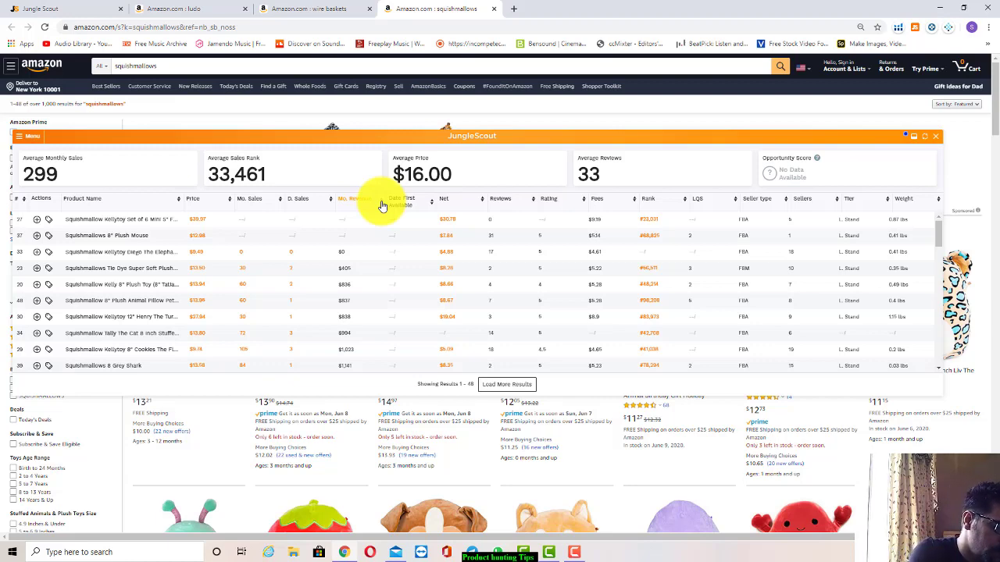
{"action": "left_click", "coordinate": [382, 206]}
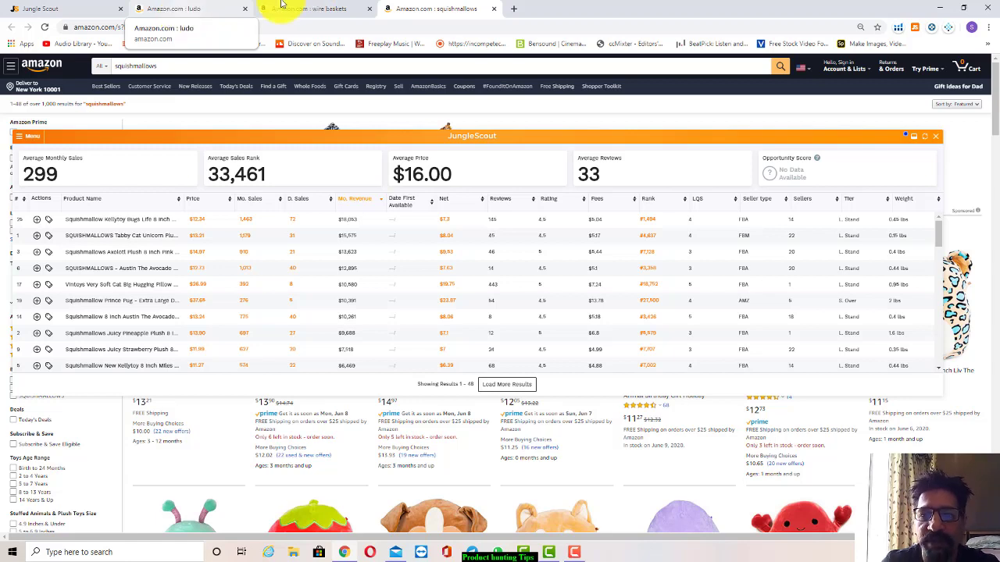
Open the search trends for squishmallows from the Jungle Scout extension and examine interest over time and by region
{"action": "left_click", "coordinate": [21, 139]}
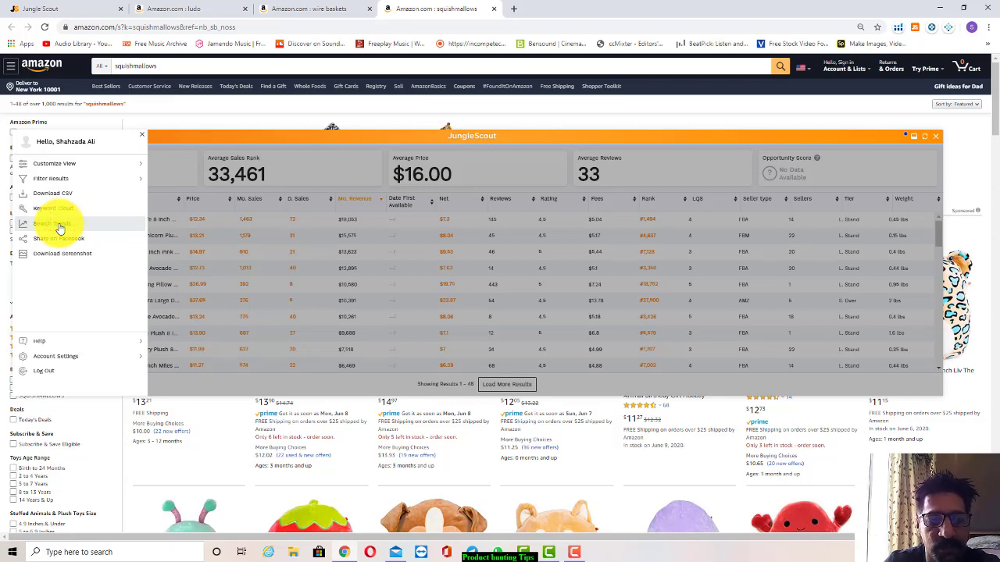
{"action": "left_click", "coordinate": [60, 228]}
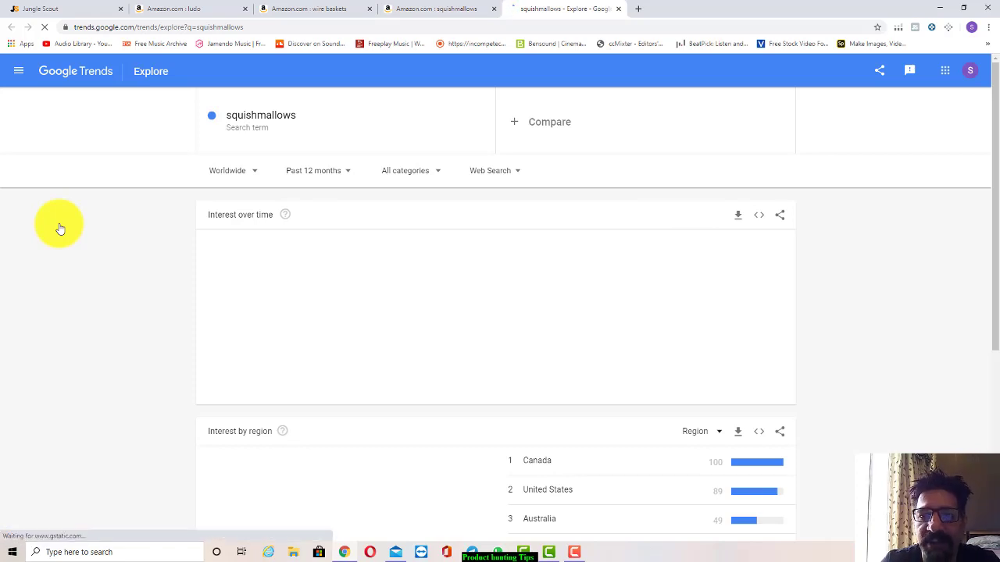
{"action": "scroll", "coordinate": [60, 229], "scroll_direction": "down", "scroll_amount": 1}
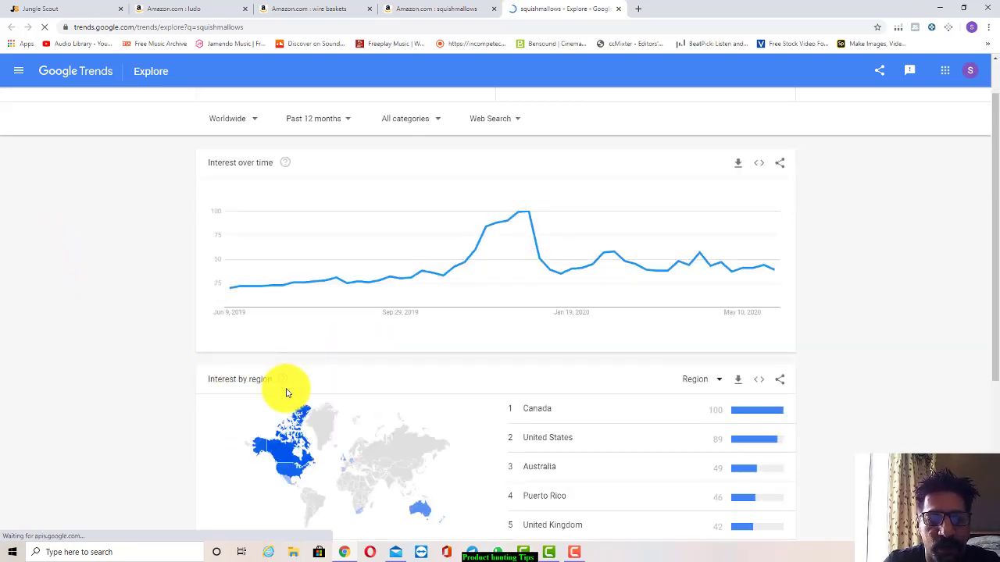
{"action": "scroll", "coordinate": [287, 393], "scroll_direction": "up", "scroll_amount": 1}
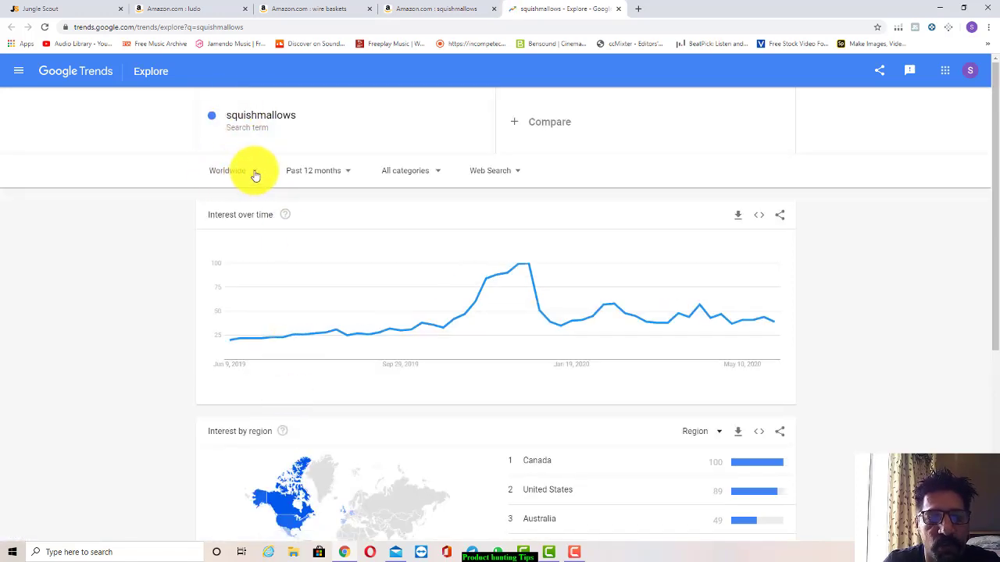
Open the region filter of the squishmallows search trend for entering a country
{"action": "left_click", "coordinate": [255, 174]}
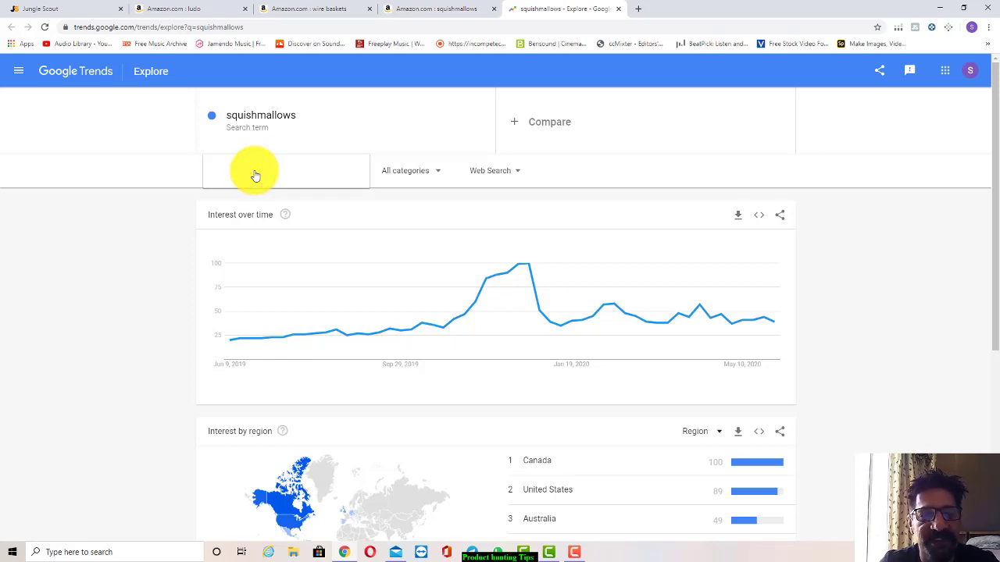
{"action": "left_click", "coordinate": [255, 175]}
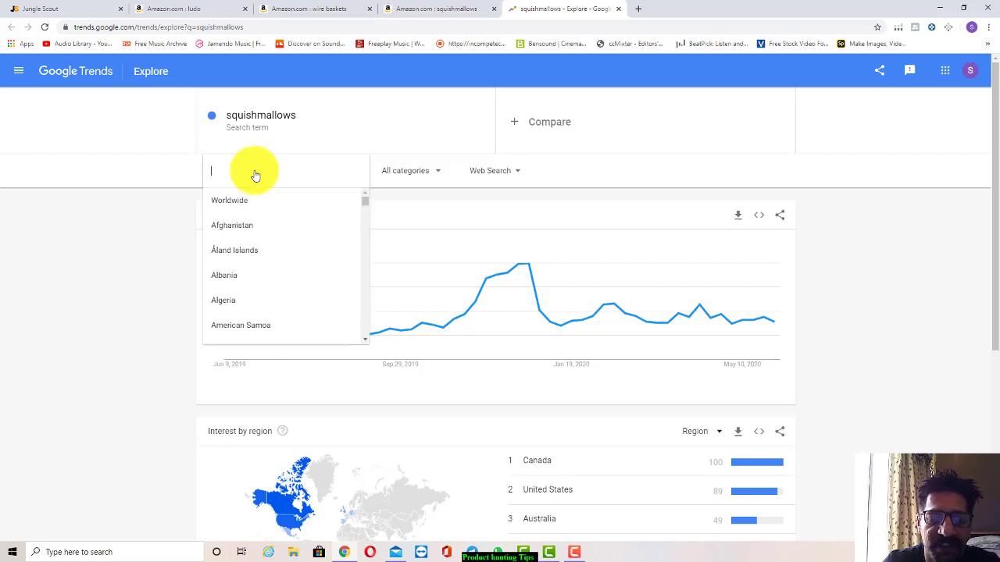
{"action": "left_click", "coordinate": [255, 172]}
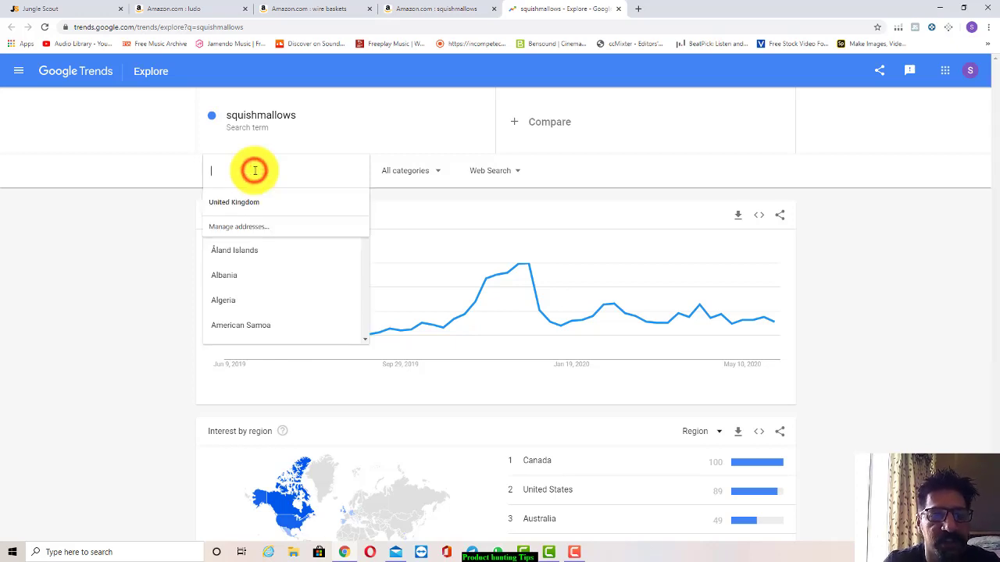
{"action": "type", "text": "u"}
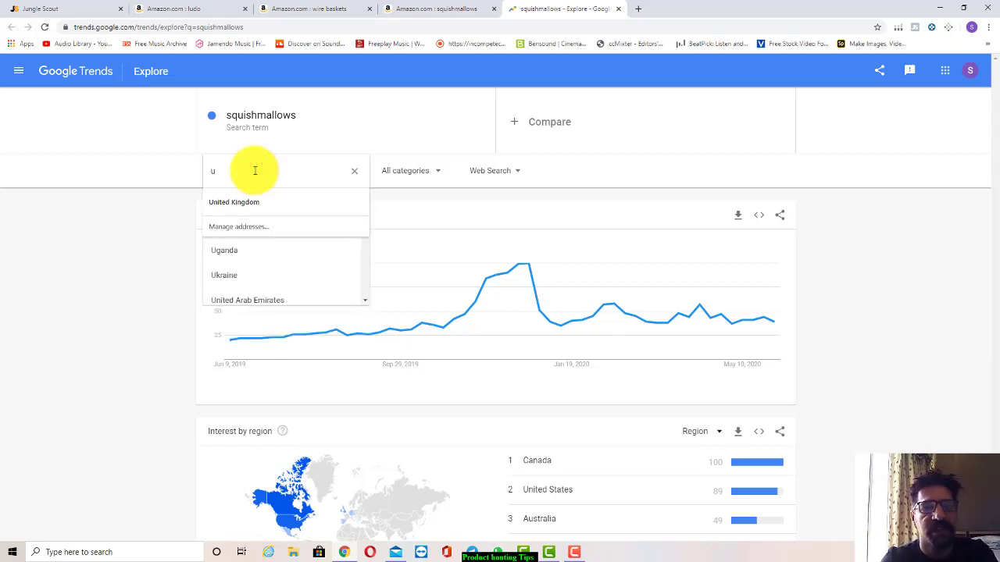
{"action": "type", "text": "s"}
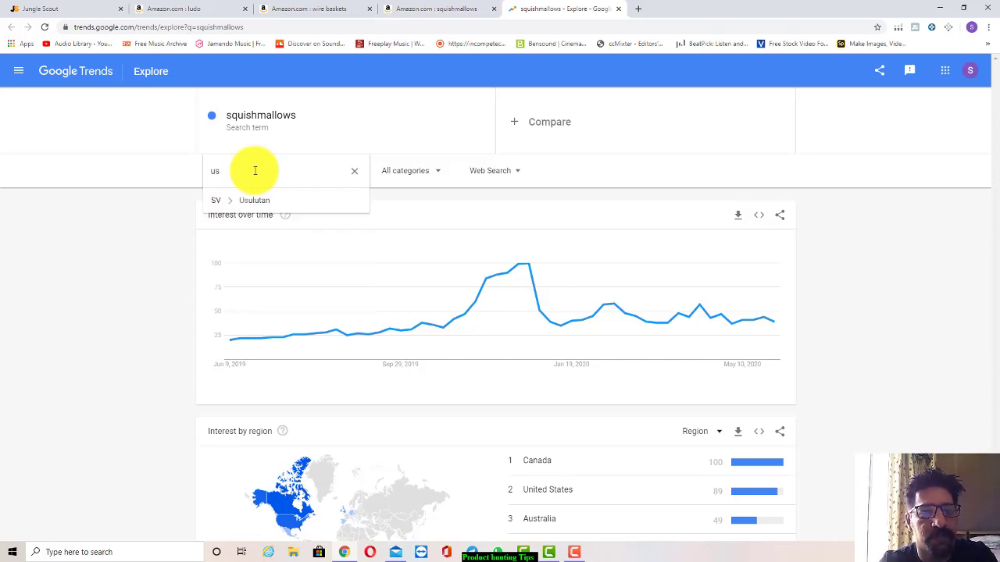
{"action": "type", "text": "a"}
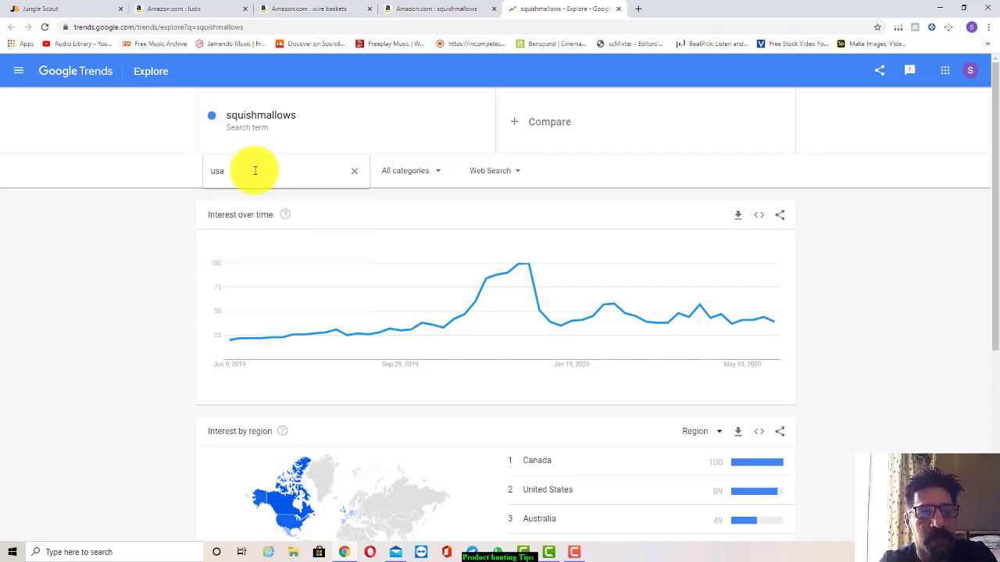
{"action": "double_click", "coordinate": [254, 170]}
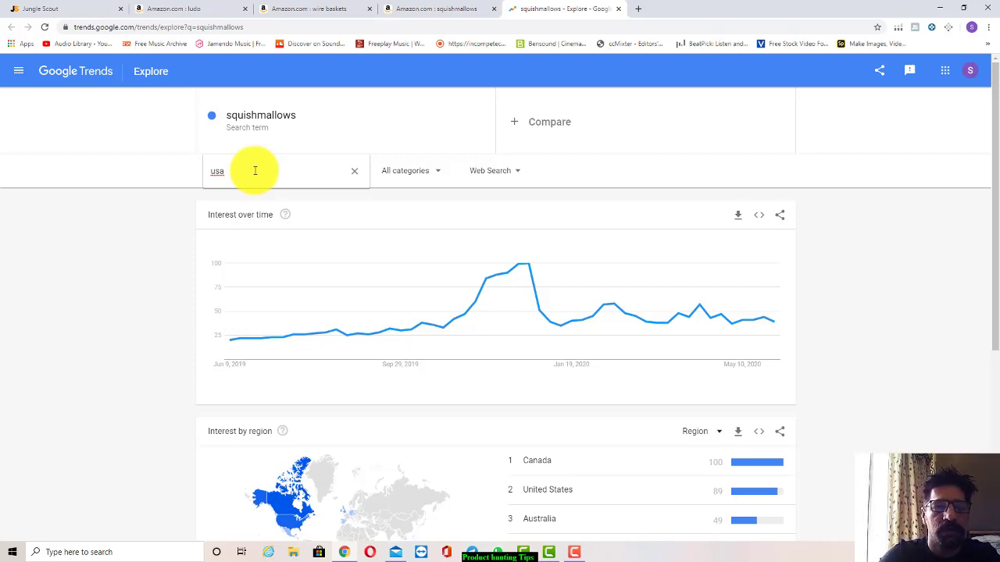
{"action": "key", "text": "BackSpace"}
{"action": "key", "text": "BackSpace"}
{"action": "key", "text": "BackSpace"}
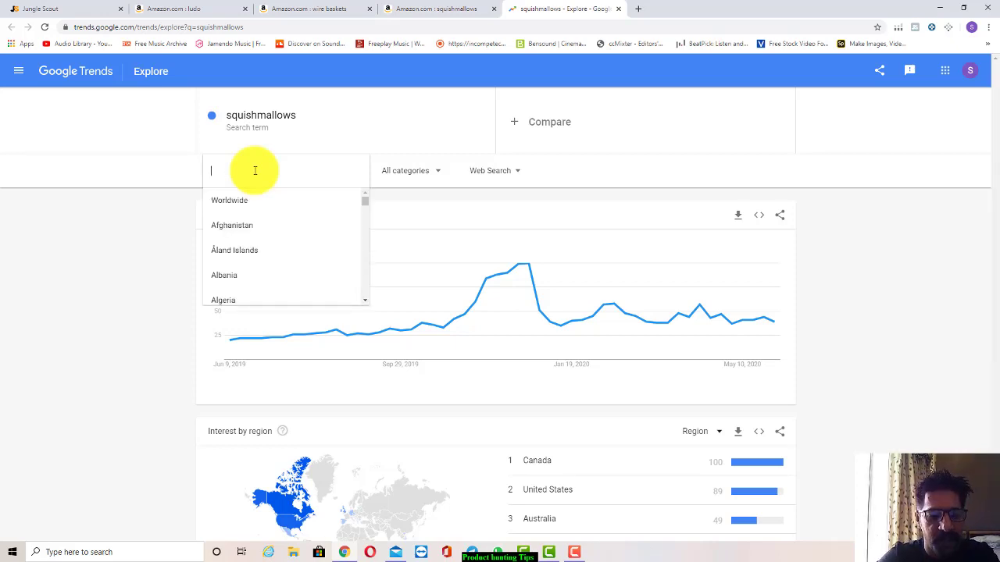
{"action": "type", "text": "U"}
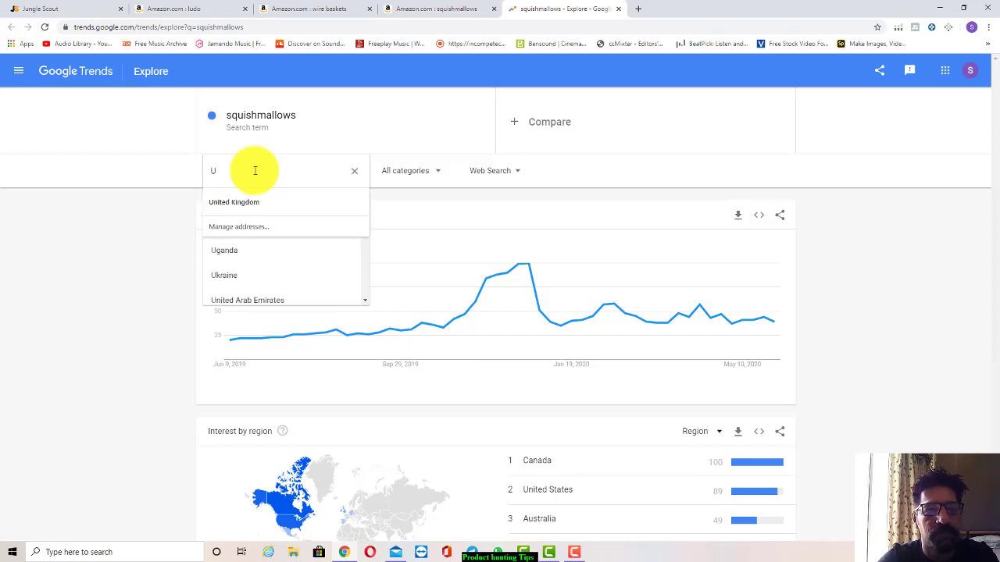
{"action": "type", "text": "S"}
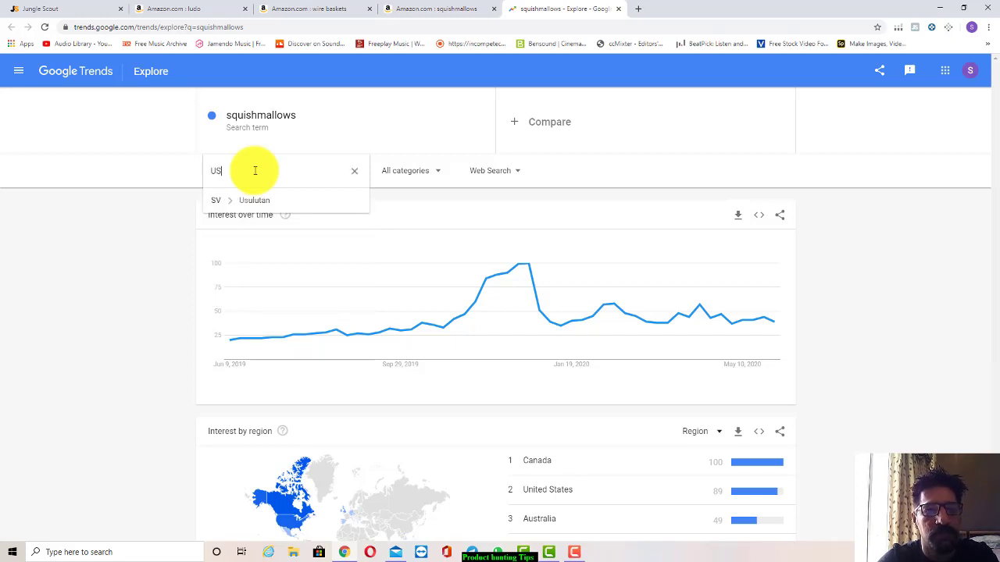
{"action": "type", "text": "A"}
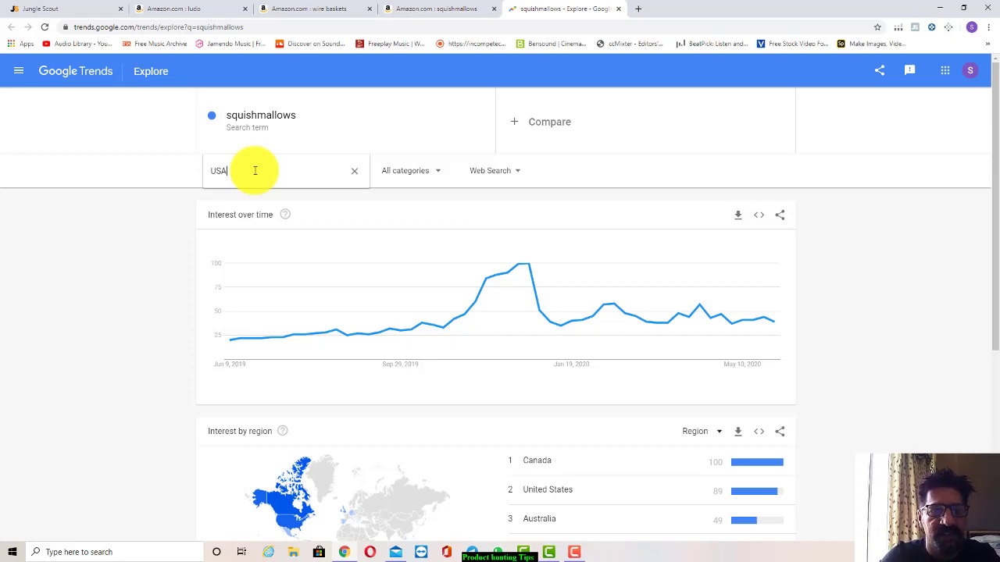
{"action": "key", "text": "BackSpace"}
{"action": "key", "text": "BackSpace"}
{"action": "key", "text": "BackSpace"}
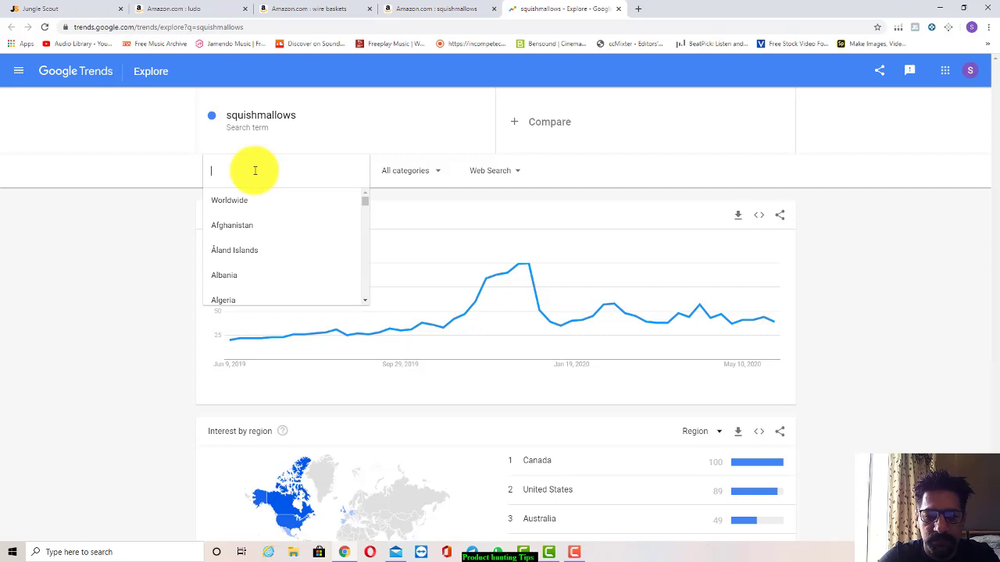
Restrict the squishmallows search trend to the United States
{"action": "type", "text": "U"}
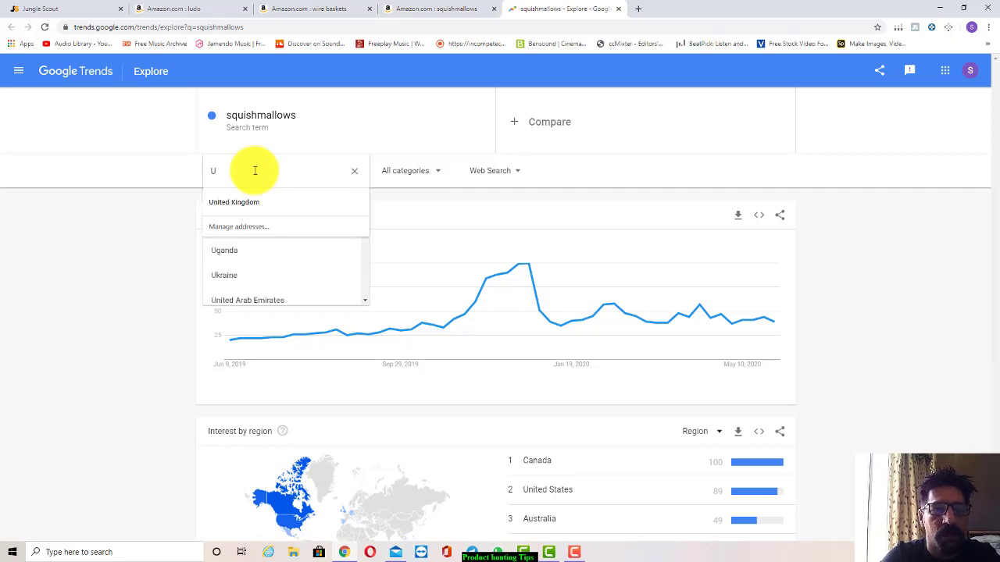
{"action": "type", "text": "N"}
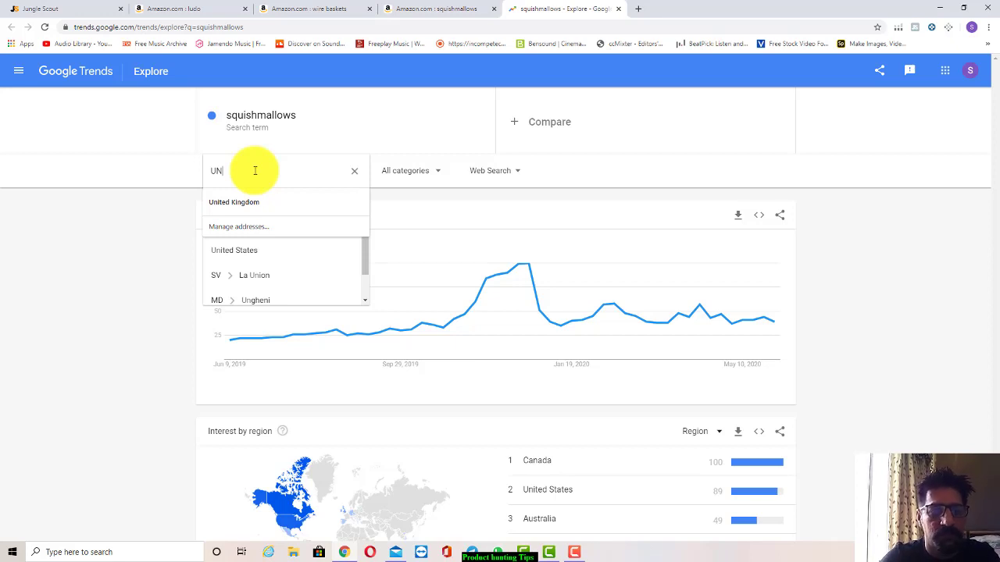
{"action": "type", "text": "ITED STATES"}
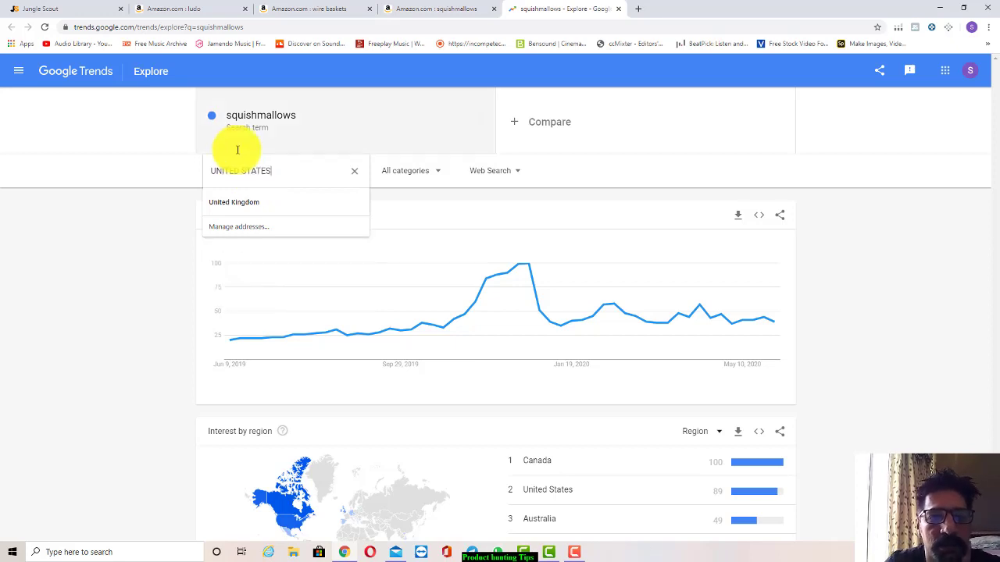
{"action": "left_click", "coordinate": [244, 204]}
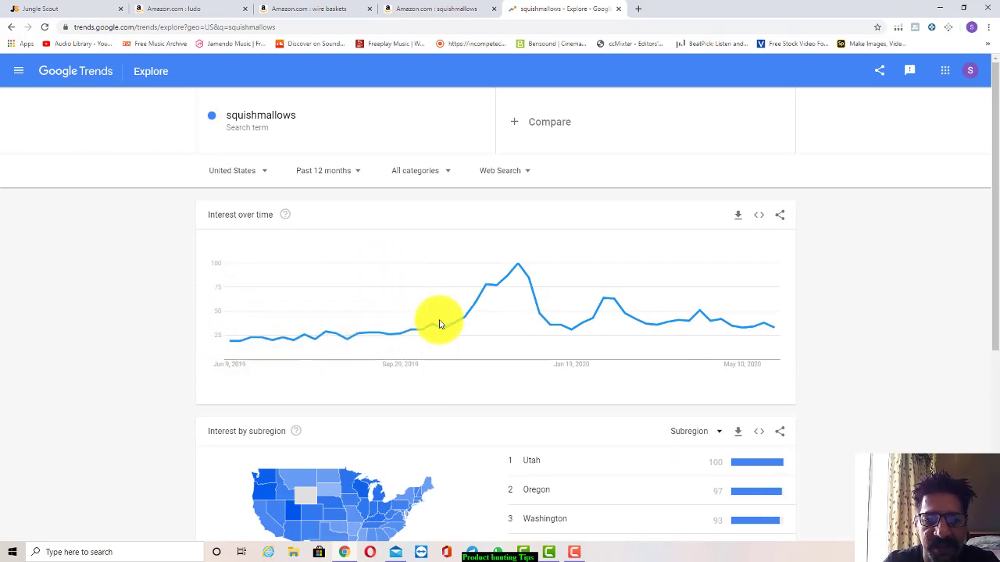
Review the squishmallows interest by subregion and set the trend's time range to the past 5 years
{"action": "scroll", "coordinate": [457, 358], "scroll_direction": "down", "scroll_amount": 1}
{"action": "scroll", "coordinate": [457, 357], "scroll_direction": "down", "scroll_amount": 1}
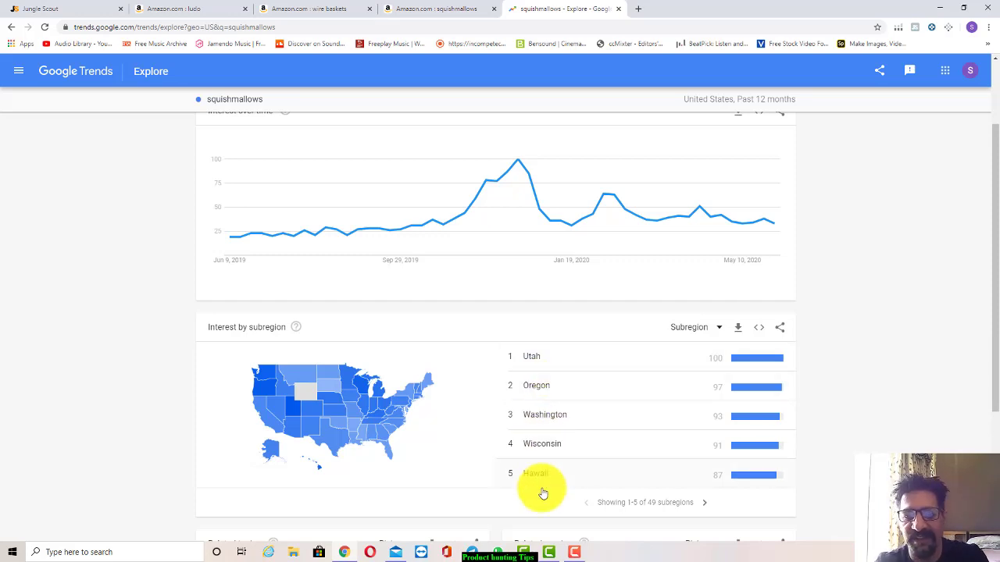
{"action": "scroll", "coordinate": [531, 488], "scroll_direction": "up", "scroll_amount": 2}
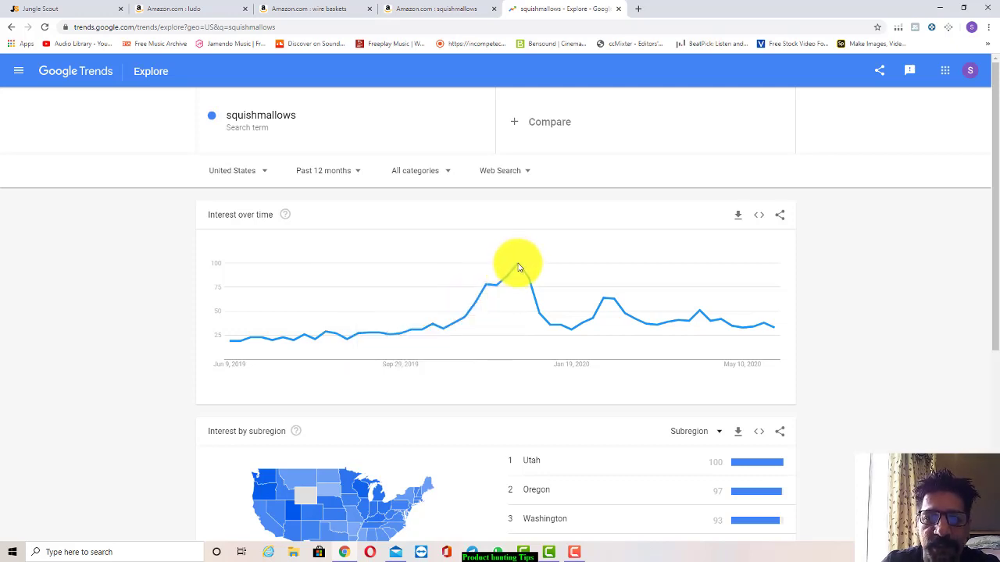
{"action": "left_click", "coordinate": [360, 171]}
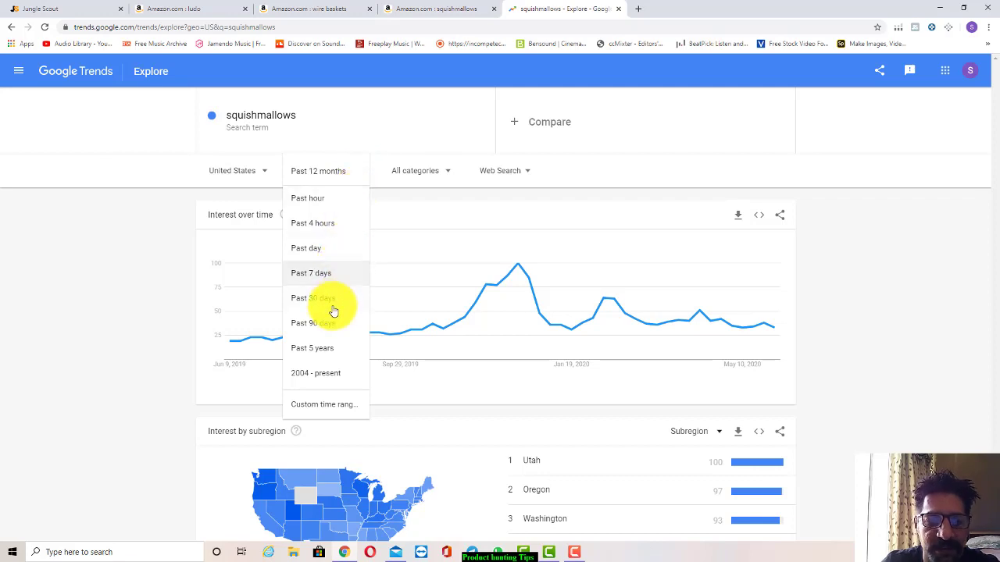
{"action": "left_click", "coordinate": [326, 349]}
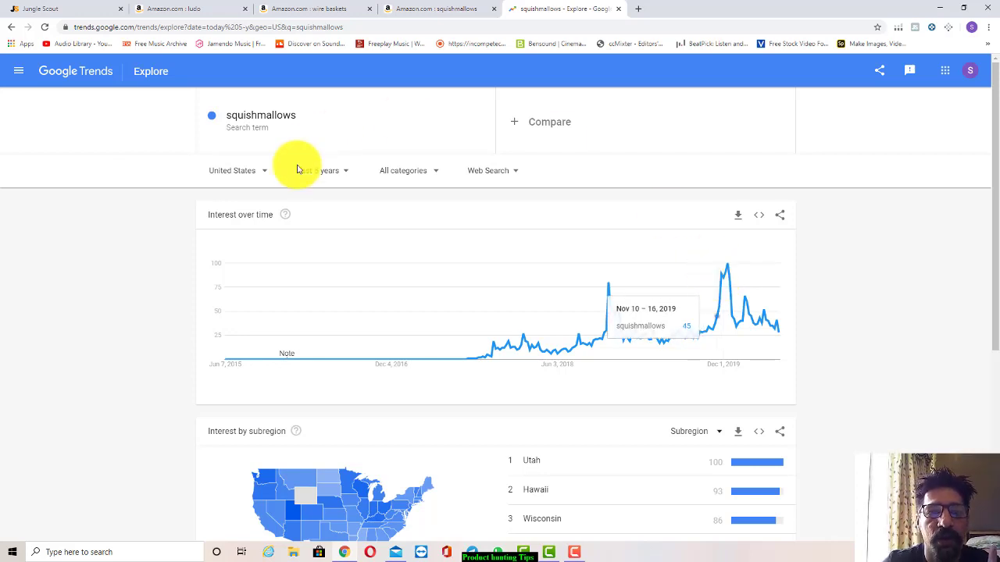
{"action": "left_click", "coordinate": [344, 173]}
{"action": "left_click", "coordinate": [346, 173]}
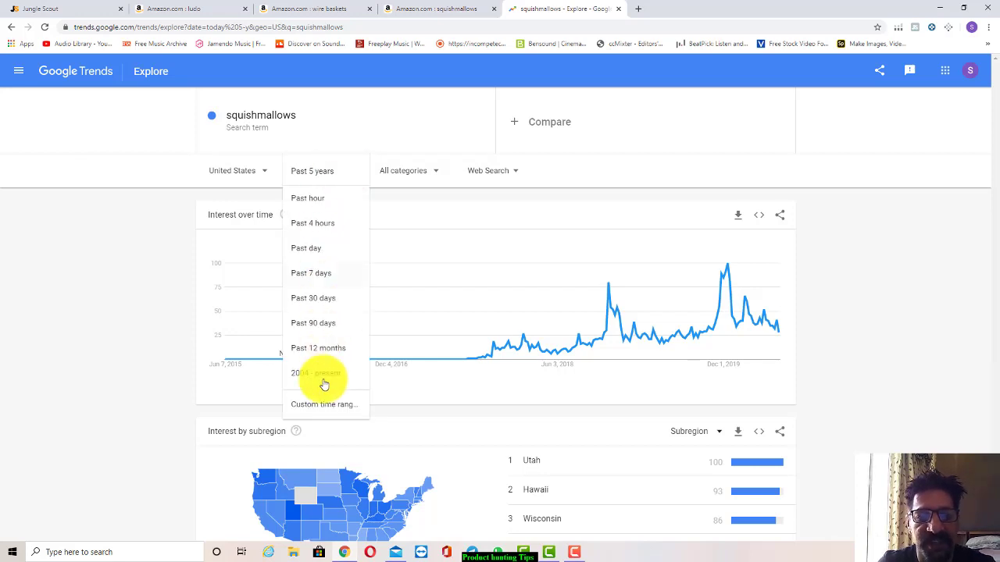
{"action": "left_click", "coordinate": [143, 242]}
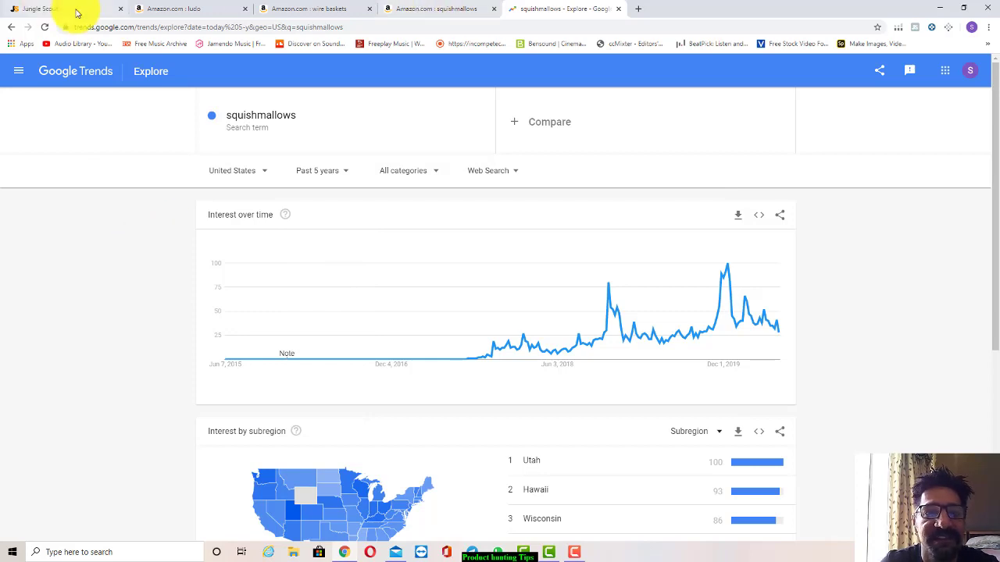
Switch back to Jungle Scout's Opportunity Finder and begin saving its current filters as a preset
{"action": "left_click", "coordinate": [211, 14]}
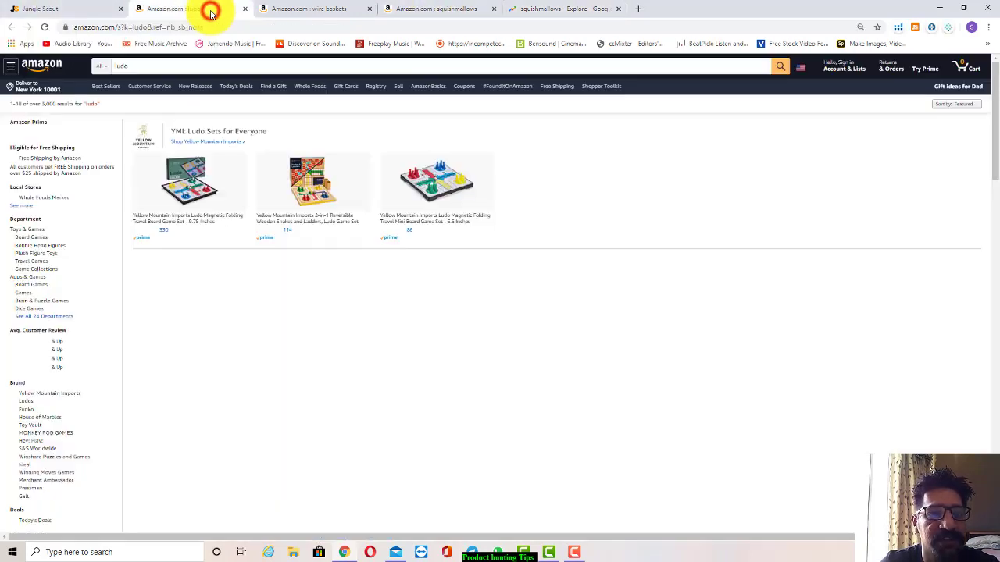
{"action": "left_click", "coordinate": [322, 8]}
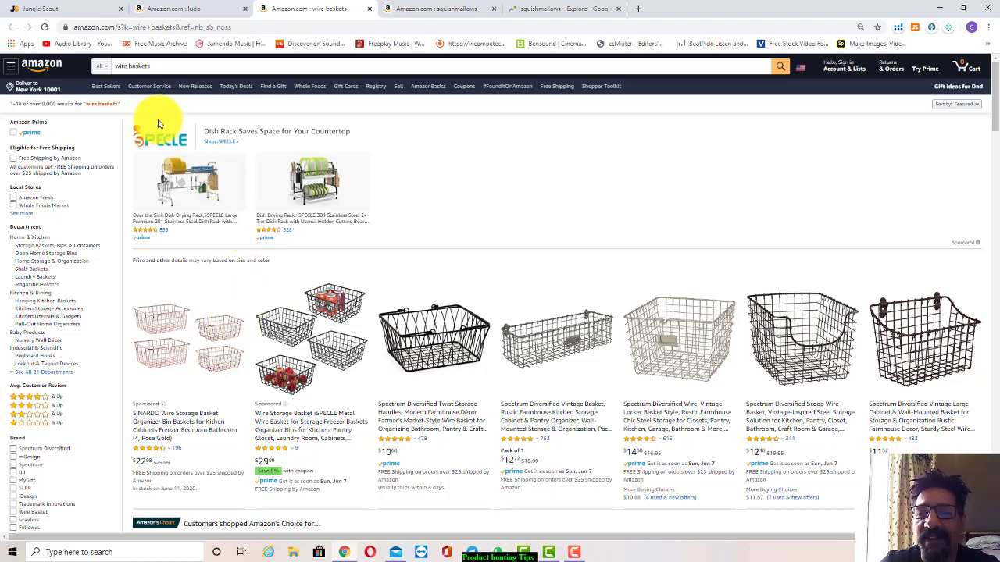
{"action": "left_click", "coordinate": [55, 10]}
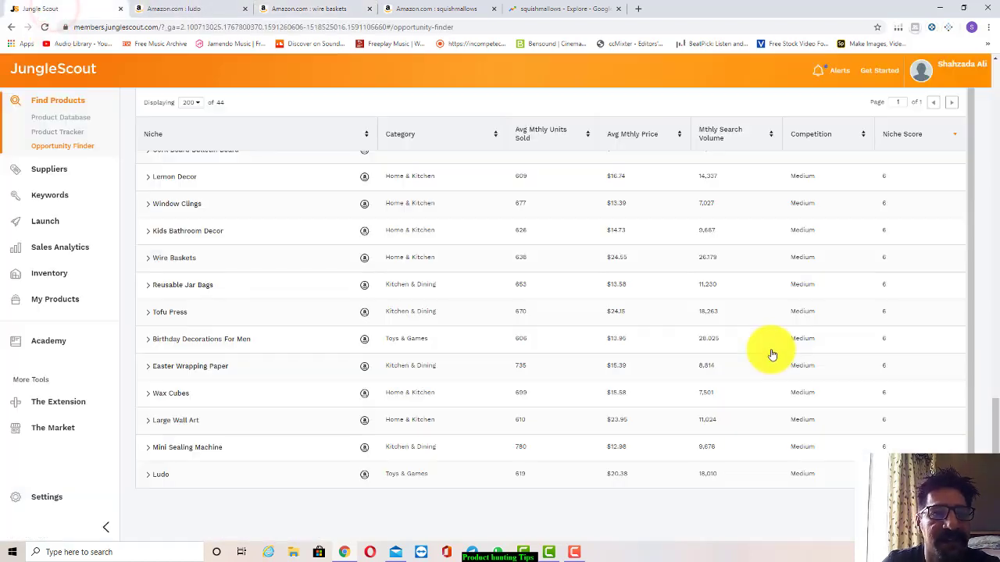
{"action": "scroll", "coordinate": [900, 321], "scroll_direction": "up", "scroll_amount": 1}
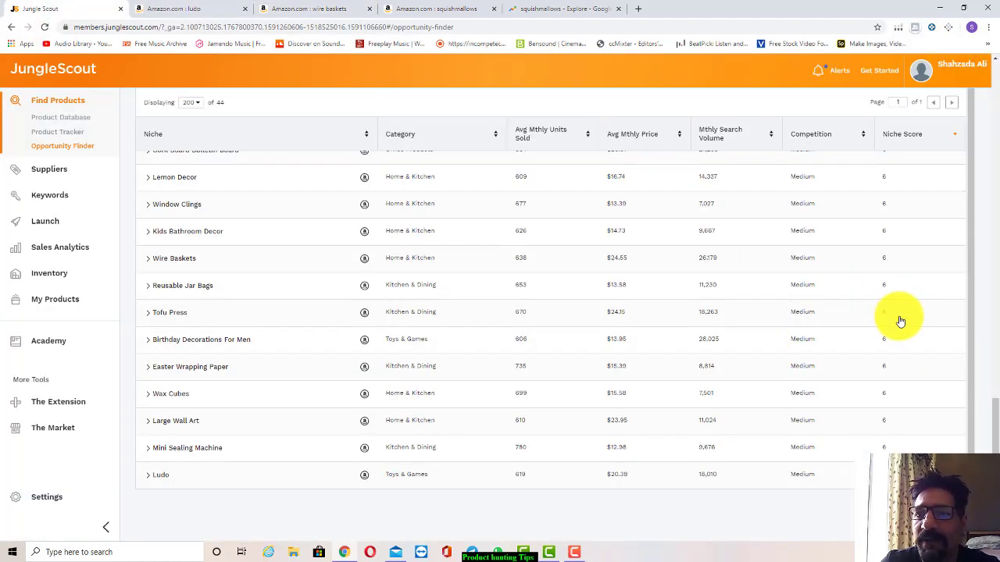
{"action": "scroll", "coordinate": [895, 320], "scroll_direction": "up", "scroll_amount": 15}
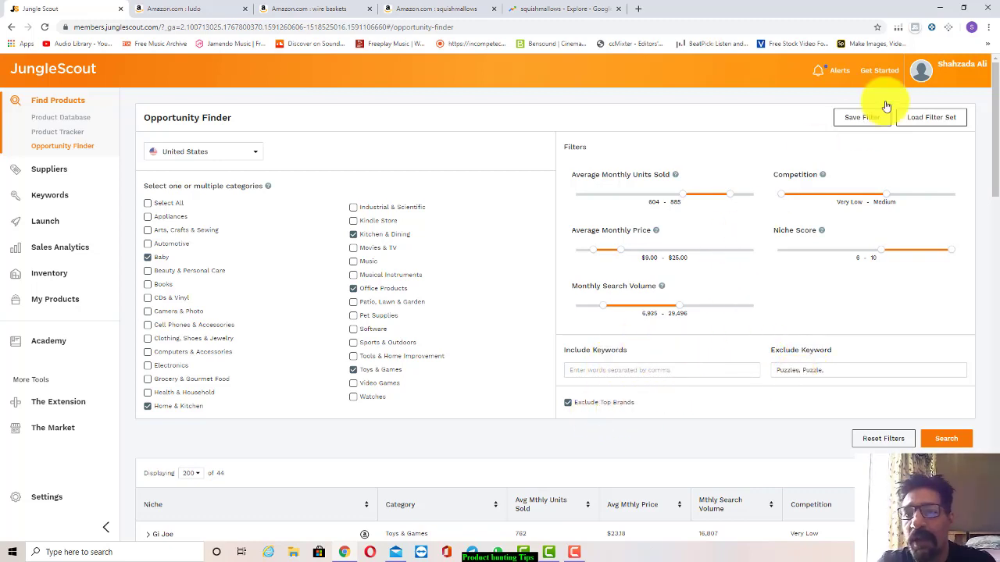
{"action": "left_click", "coordinate": [866, 120]}
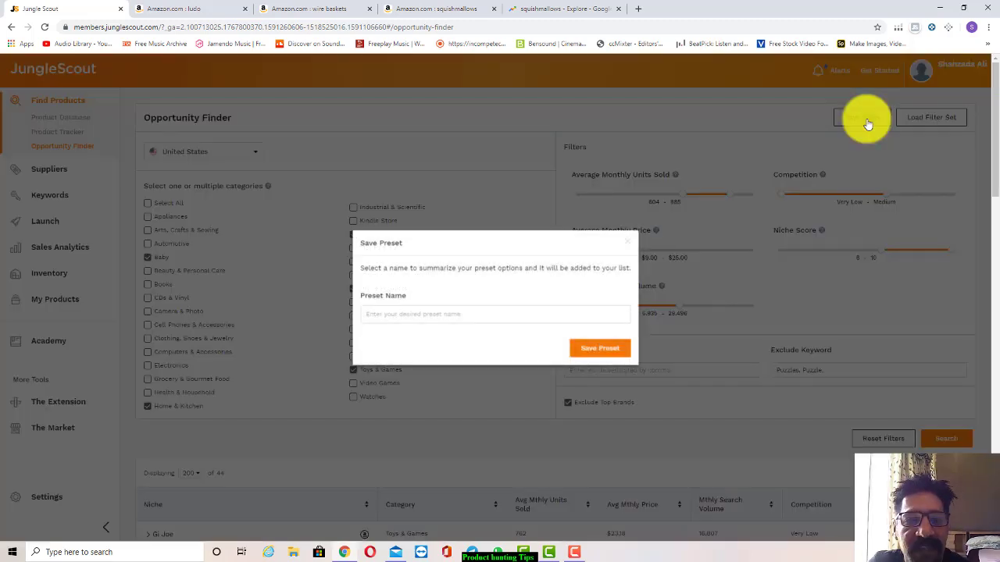
{"action": "left_click", "coordinate": [469, 314]}
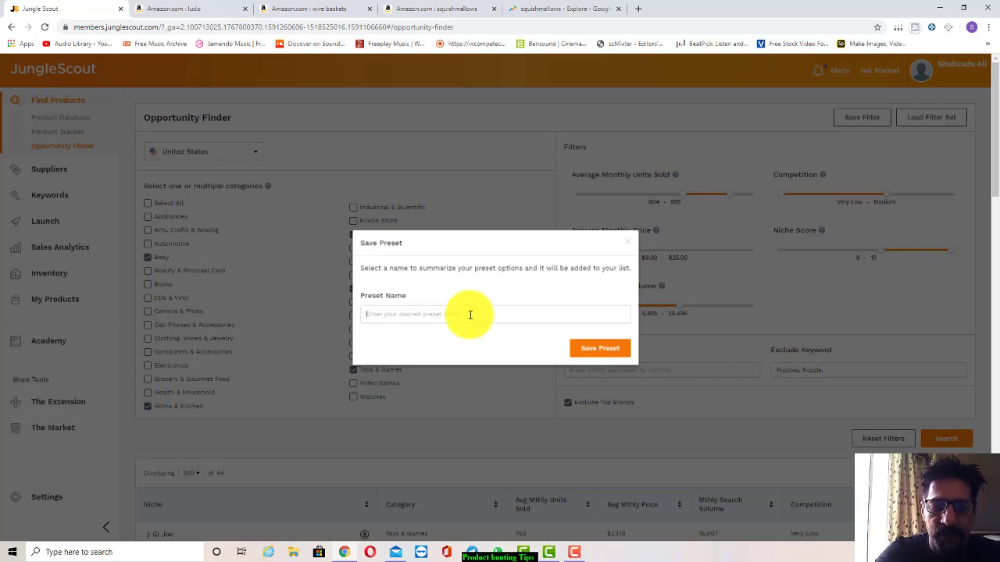
{"action": "type", "text": "hIGH"}
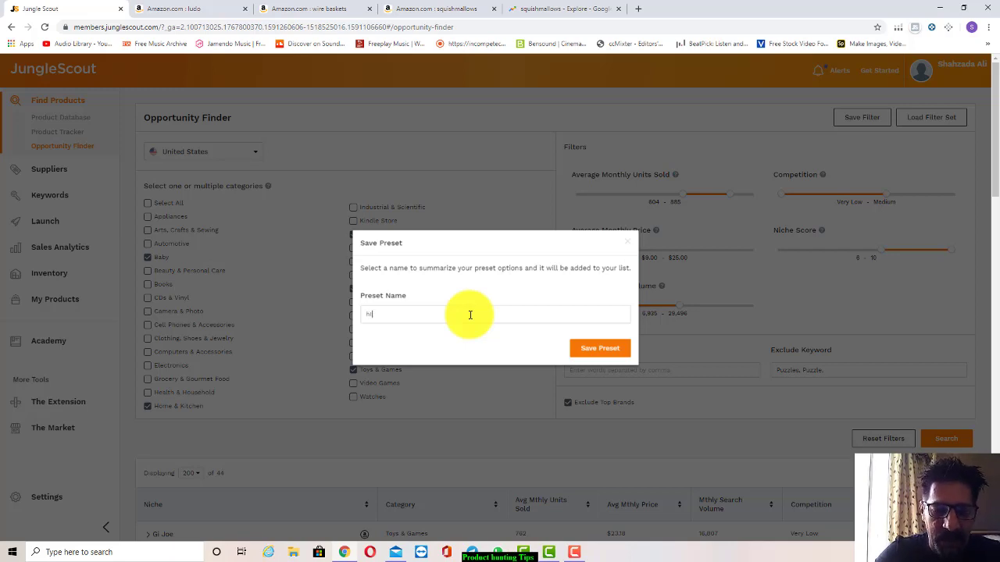
{"action": "key", "text": "BackSpace"}
{"action": "key", "text": "BackSpace"}
{"action": "key", "text": "BackSpace"}
{"action": "key", "text": "BackSpace"}
{"action": "key", "text": "BackSpace"}
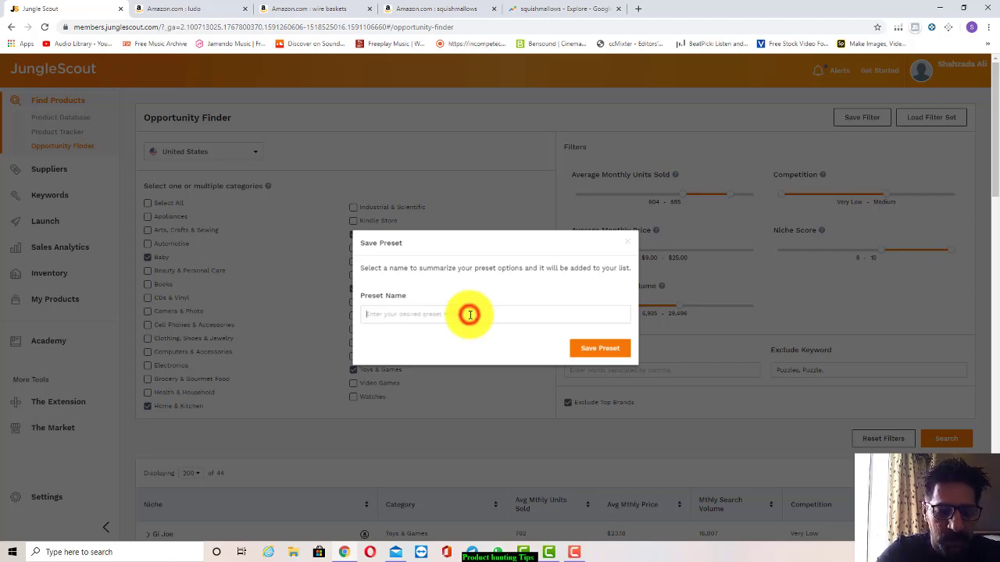
{"action": "key", "text": "ctrl+h"}
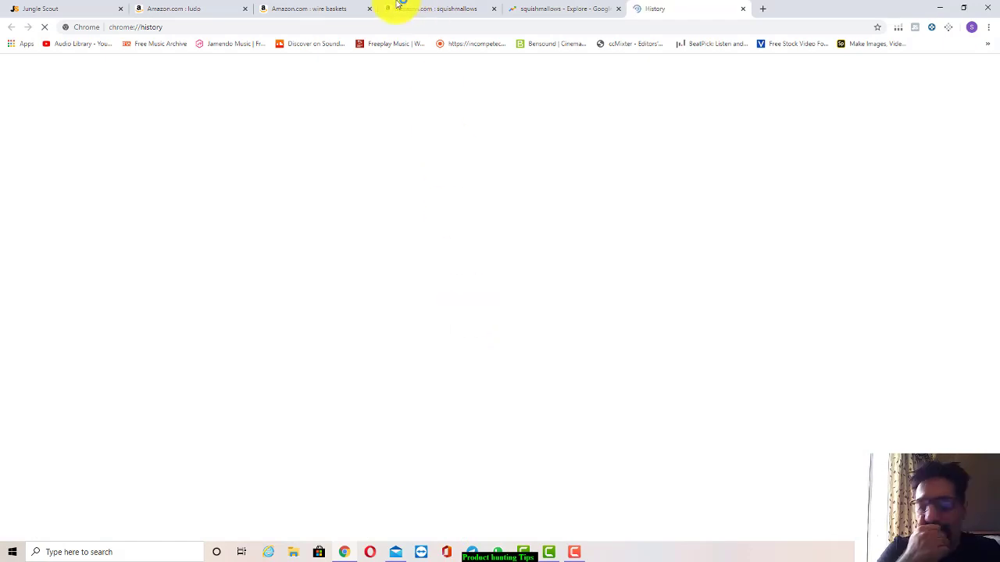
{"action": "left_click", "coordinate": [49, 10]}
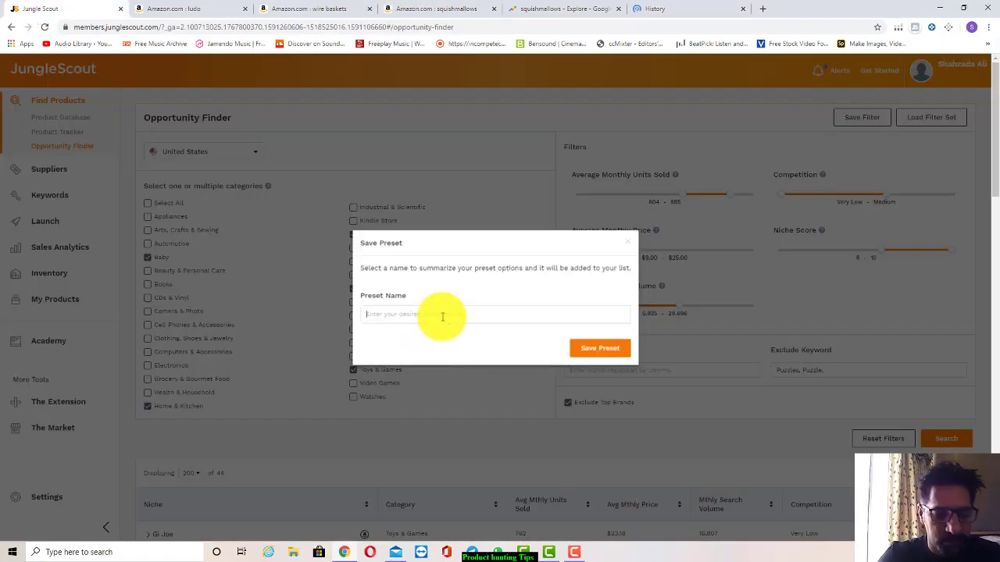
Name the filter preset "High Demand Low comp fess" and save it
{"action": "type", "text": "High De"}
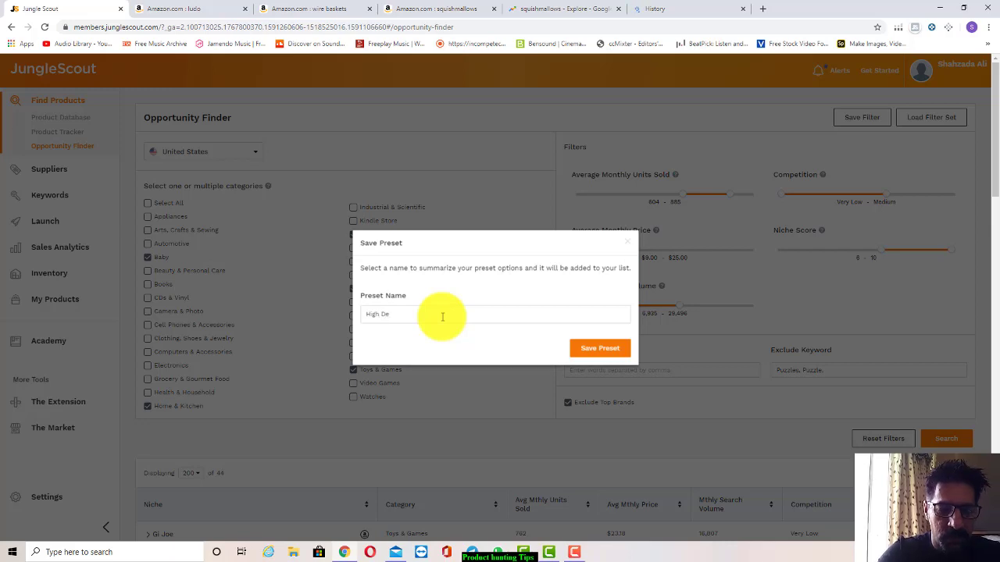
{"action": "type", "text": "mand"}
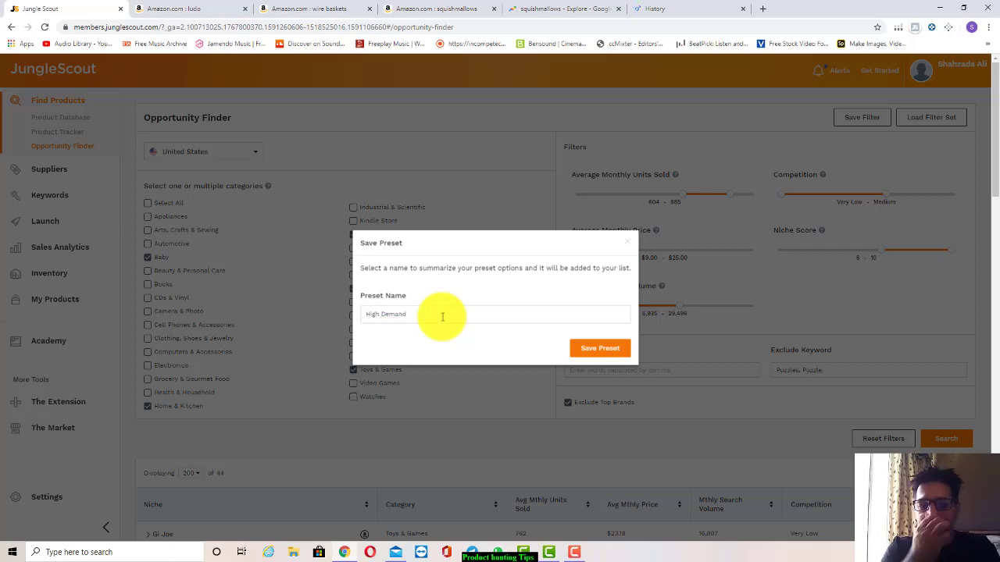
{"action": "type", "text": " Lo"}
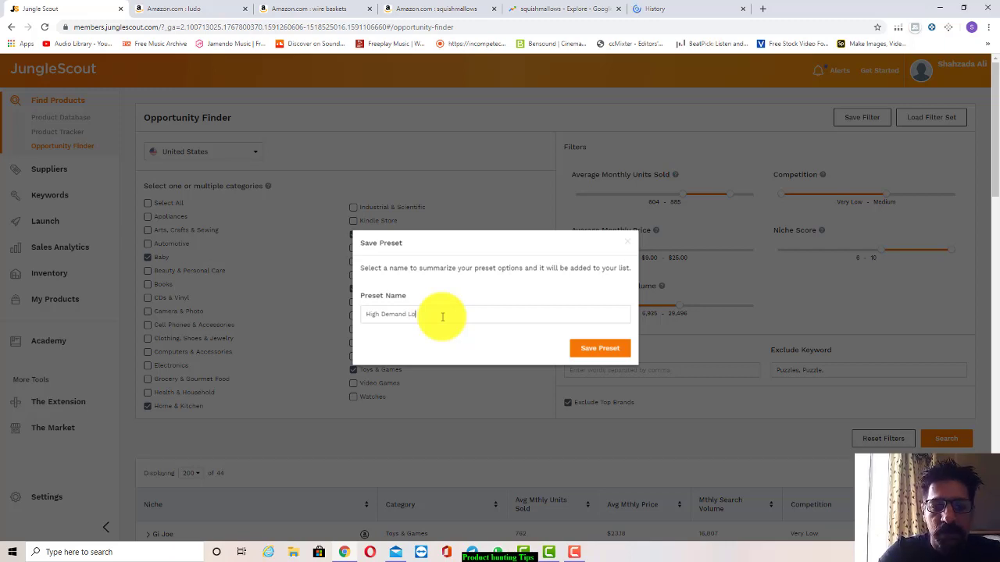
{"action": "type", "text": "w Co"}
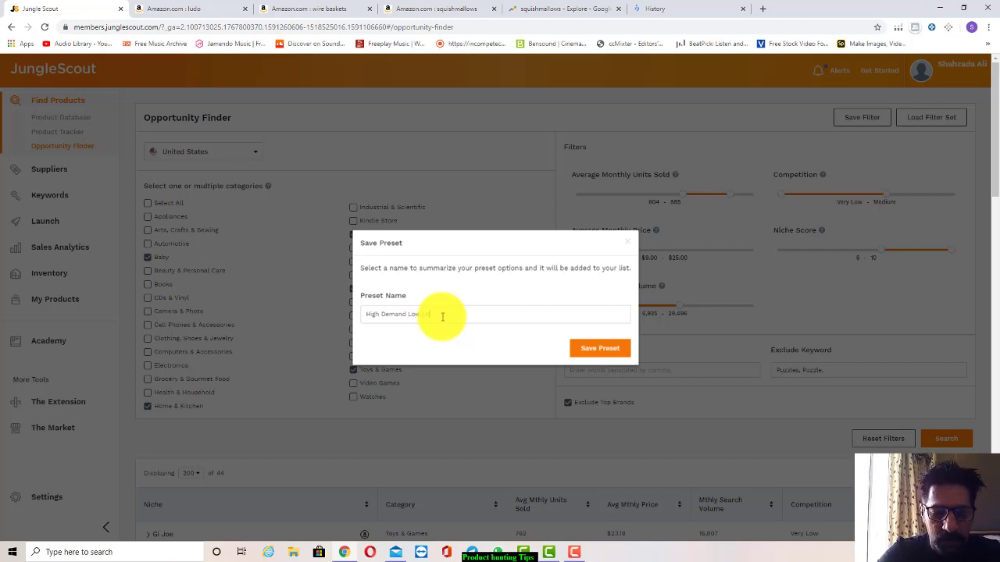
{"action": "type", "text": "mp"}
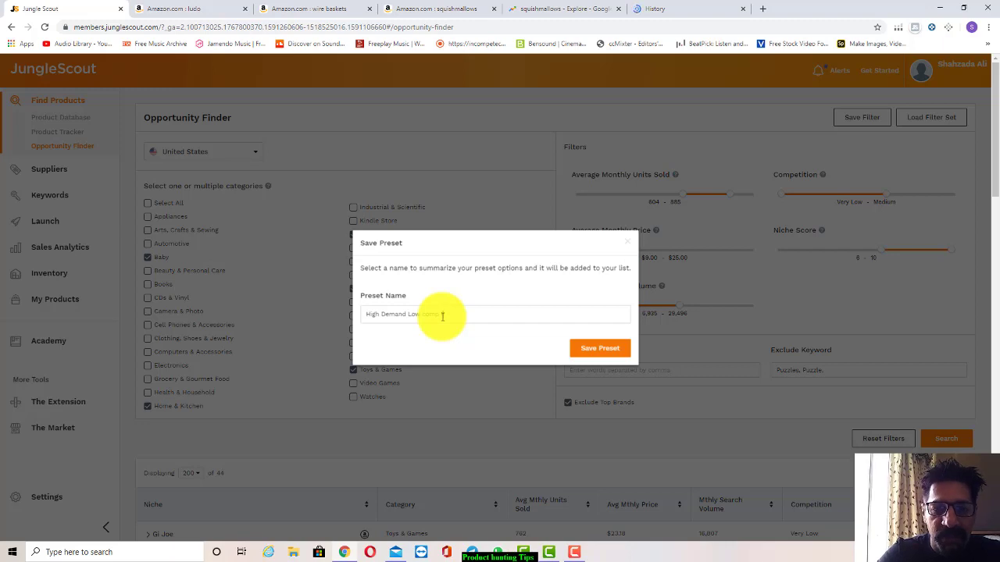
{"action": "type", "text": "et"}
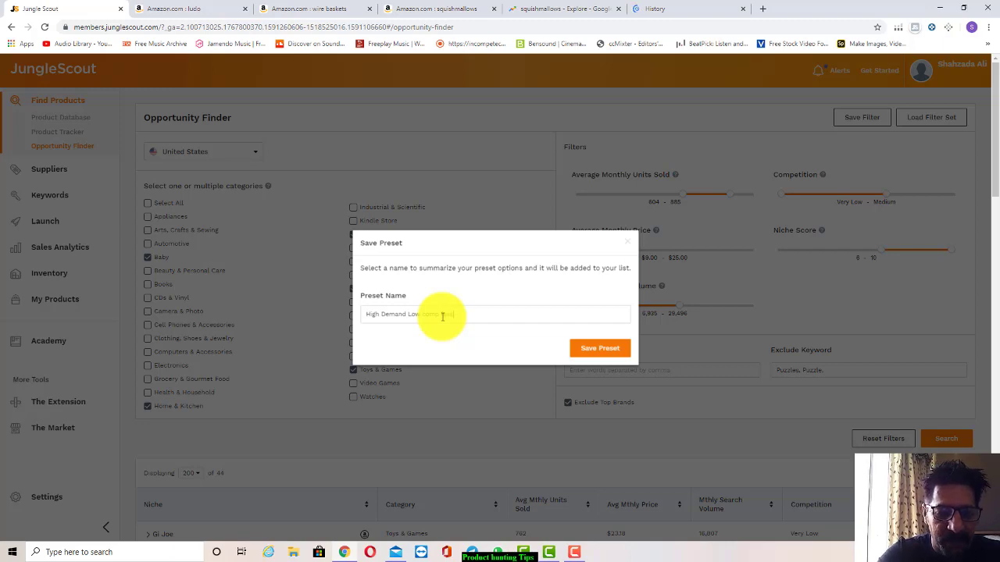
{"action": "left_click", "coordinate": [587, 356]}
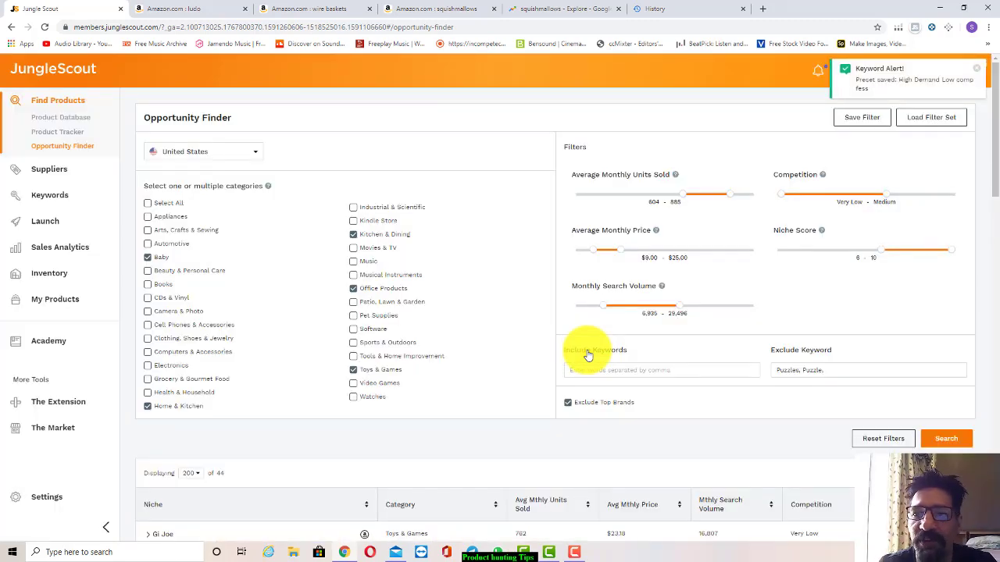
Check the available user and Jungle Scout filter presets without loading one, and rerun the niche search with the current filters
{"action": "left_click", "coordinate": [933, 118]}
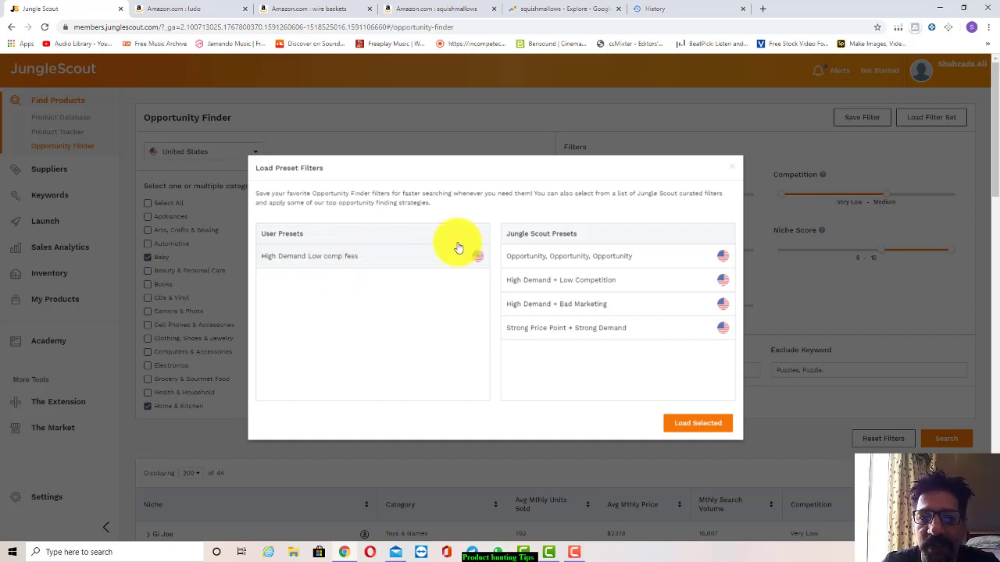
{"action": "left_click", "coordinate": [734, 168]}
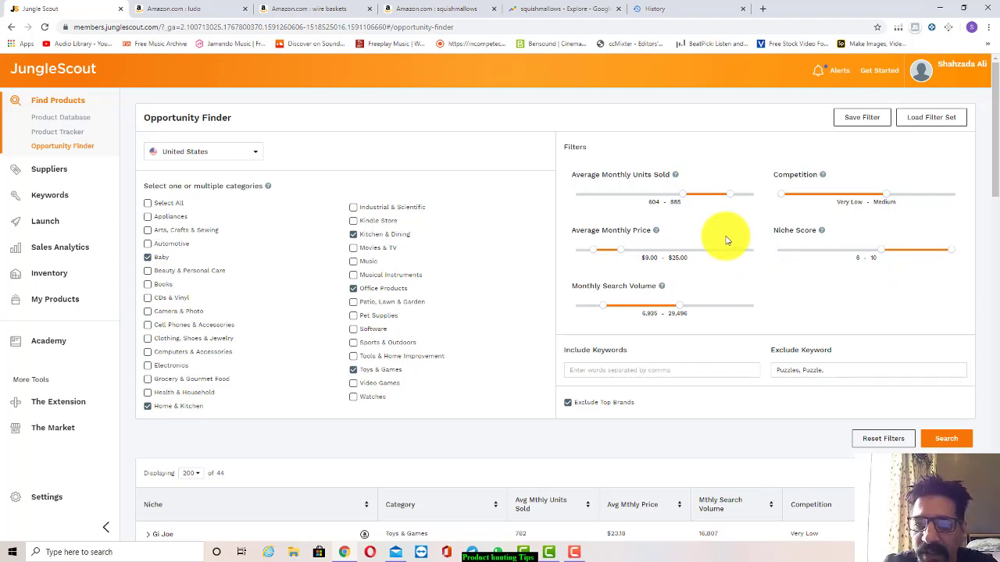
{"action": "scroll", "coordinate": [725, 240], "scroll_direction": "down", "scroll_amount": 3}
{"action": "left_click", "coordinate": [942, 231]}
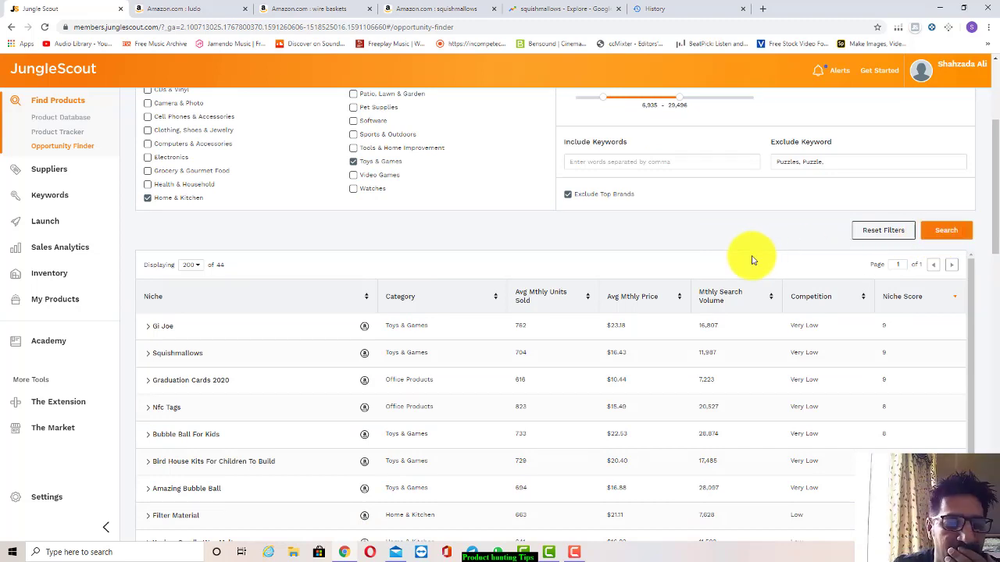
{"action": "scroll", "coordinate": [753, 315], "scroll_direction": "up", "scroll_amount": 3}
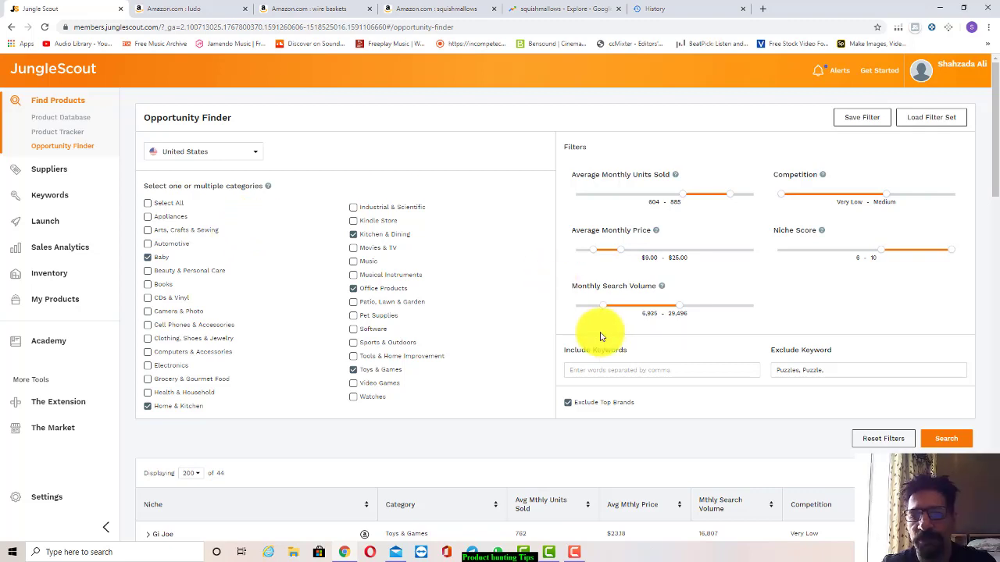
{"action": "left_click", "coordinate": [573, 553]}
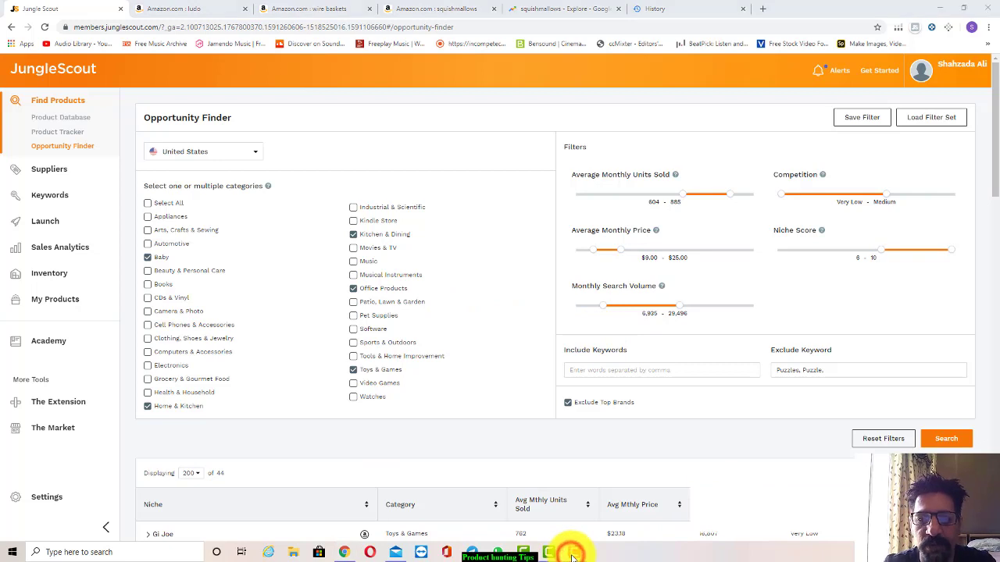